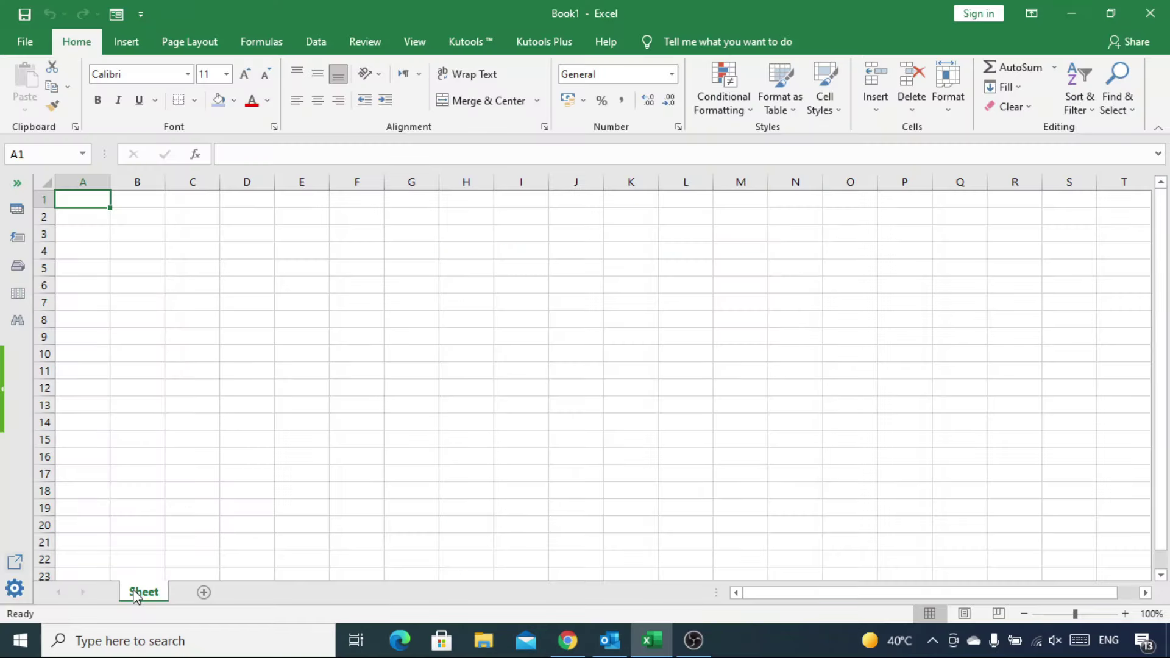
Rename the workbook's single sheet tab to 'Invoice'
{"action": "right_click", "coordinate": [136, 596]}
{"action": "left_click", "coordinate": [178, 425]}
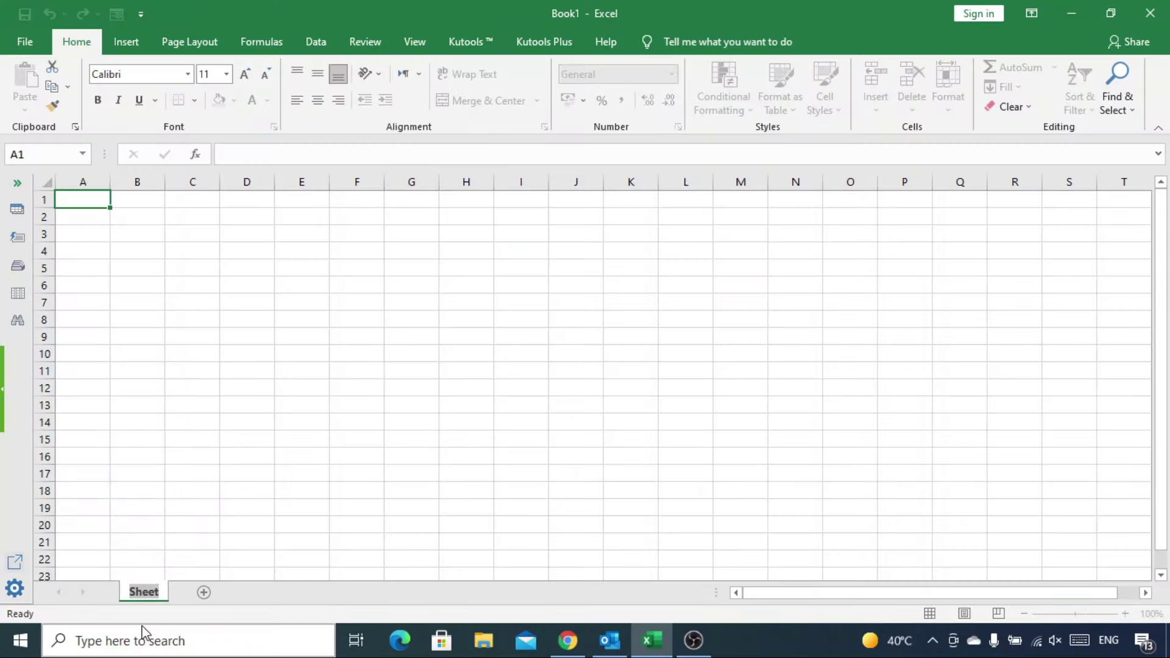
{"action": "type", "text": "Invoice"}
{"action": "key", "text": "Return"}
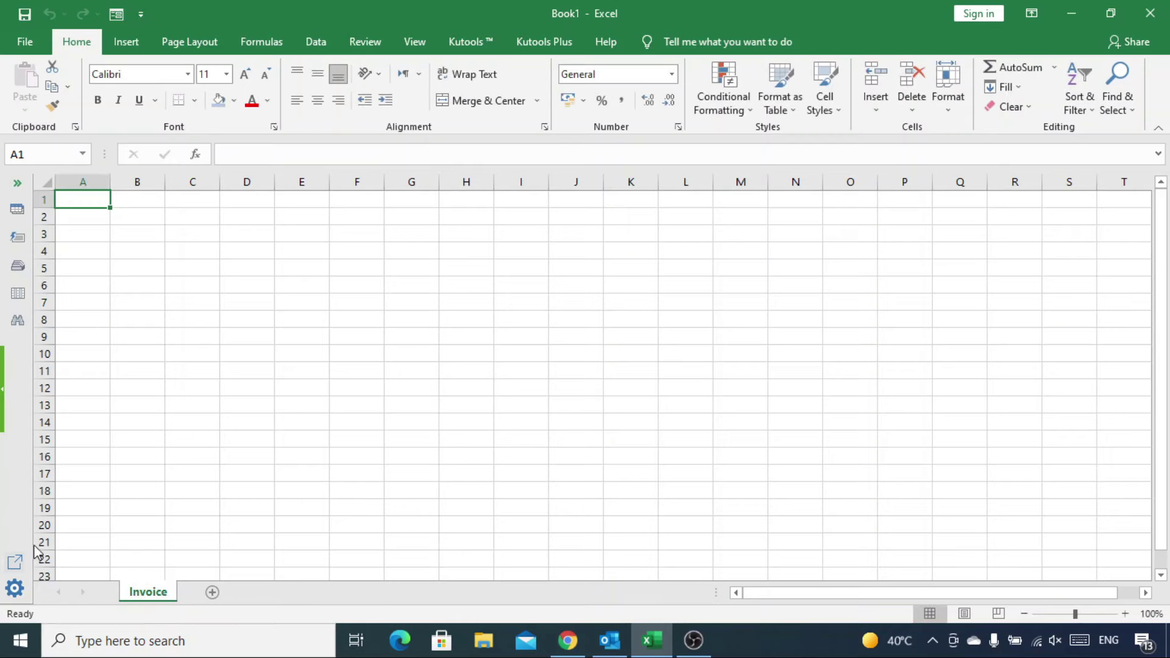
Switch to Page Layout view and merge A1:E2 as a 'Company Logo' heading
{"action": "left_click", "coordinate": [415, 42]}
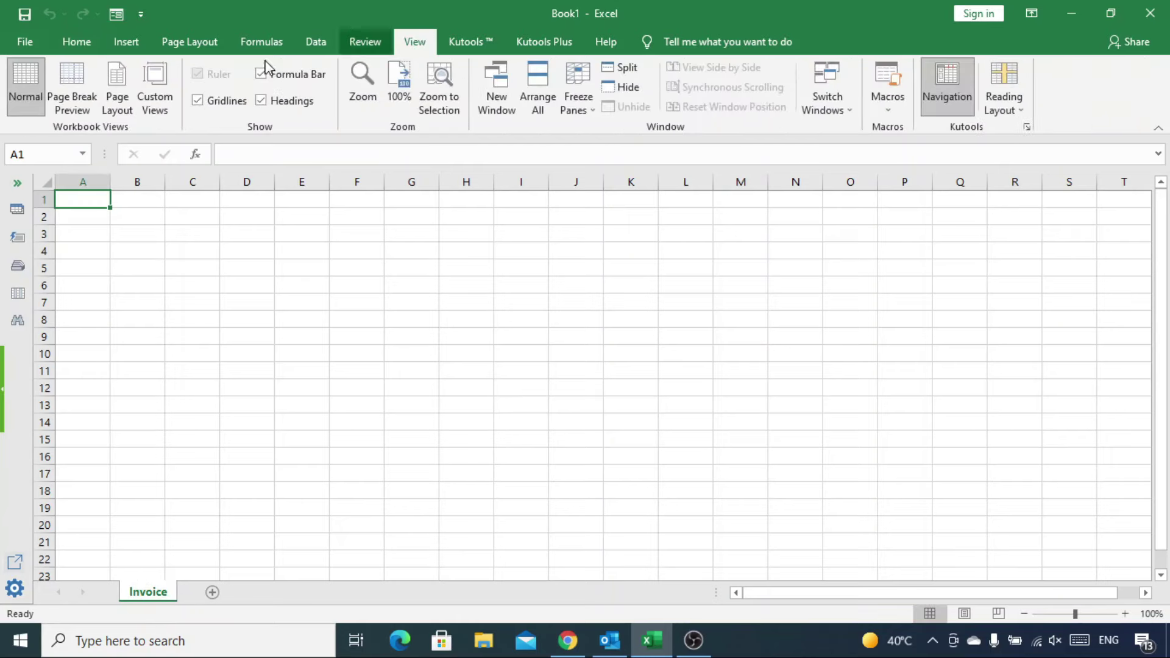
{"action": "left_click", "coordinate": [113, 91]}
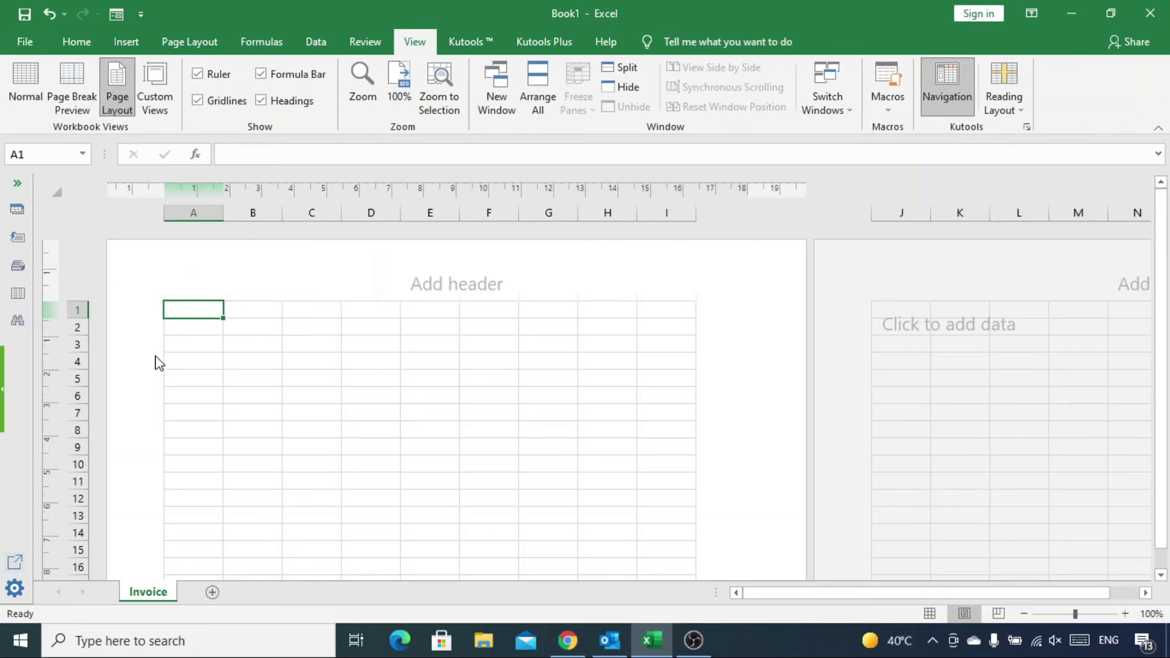
{"action": "left_click_drag", "start_coordinate": [189, 309], "coordinate": [409, 334]}
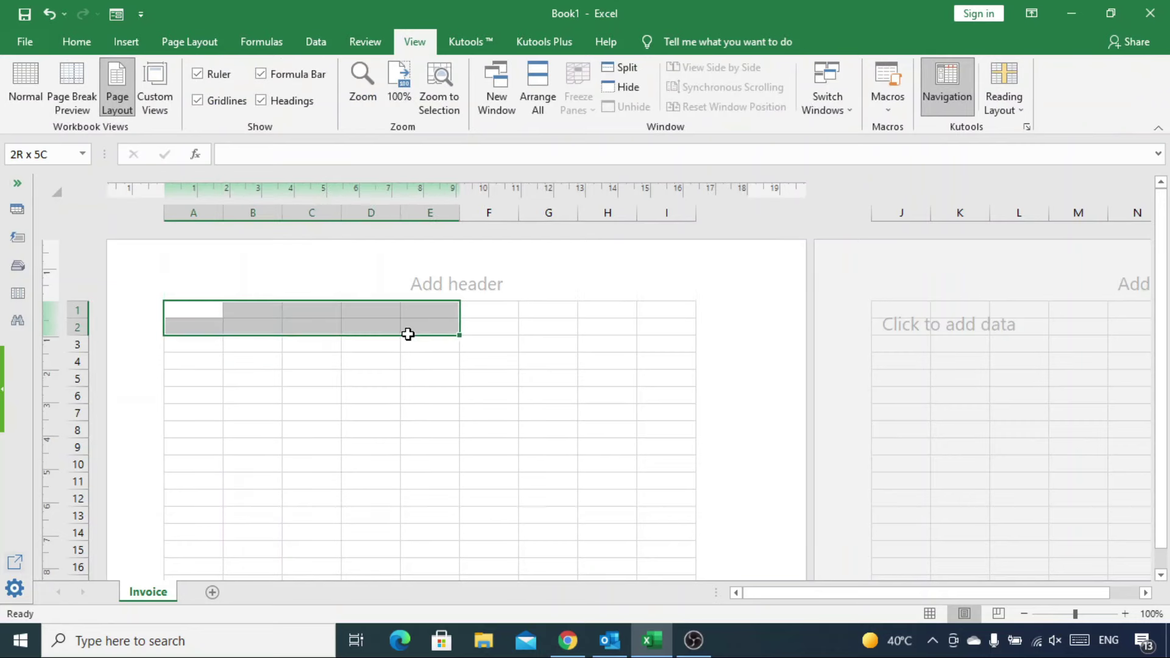
{"action": "left_click", "coordinate": [76, 40]}
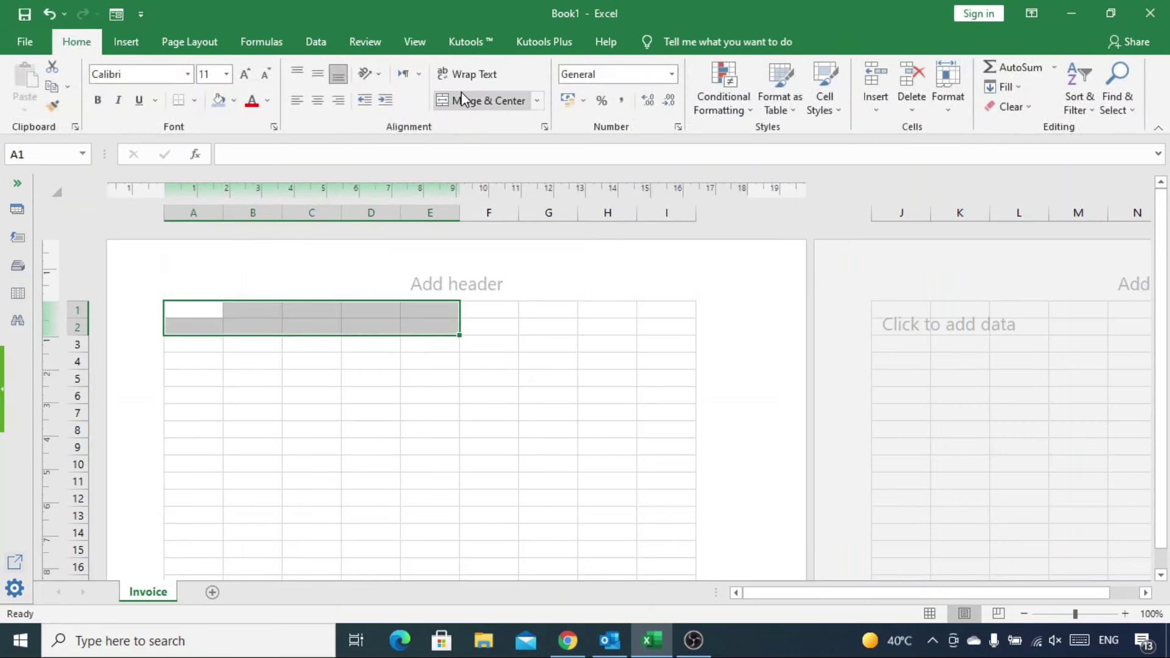
{"action": "left_click", "coordinate": [462, 99]}
{"action": "double_click", "coordinate": [322, 320]}
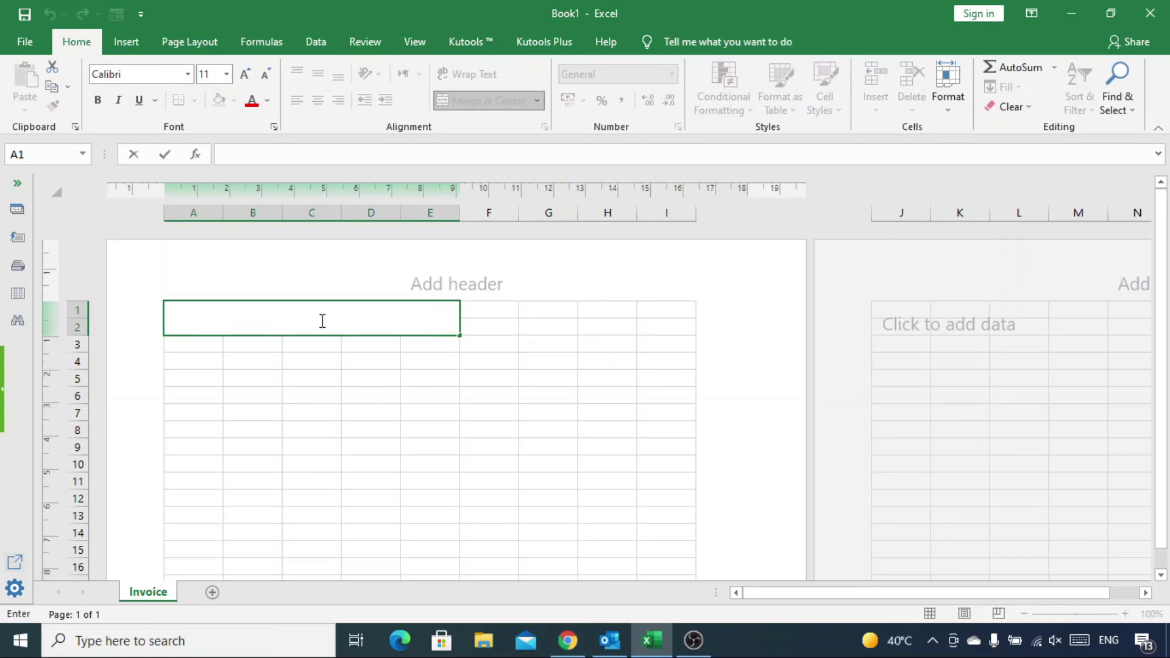
{"action": "type", "text": "Company Logo"}
{"action": "key", "text": "ctrl+Return"}
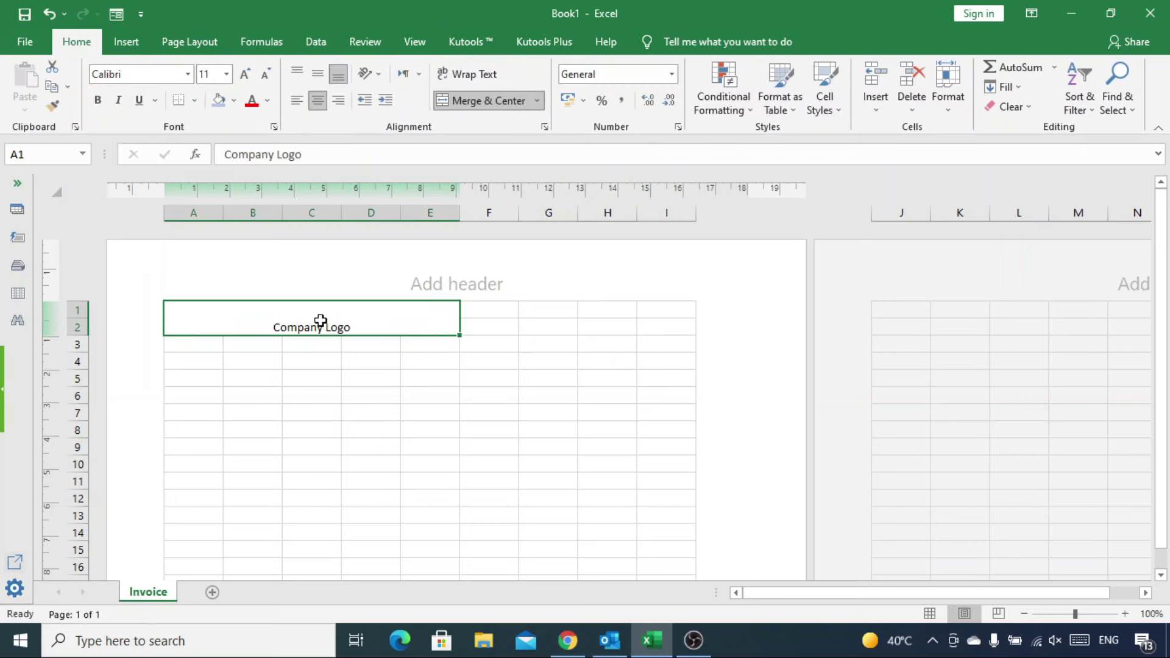
Merge F1:I3 and enter the heading 'Invoice'
{"action": "key", "text": "Right"}
{"action": "key", "text": "shift+Down"}
{"action": "key", "text": "shift+Down"}
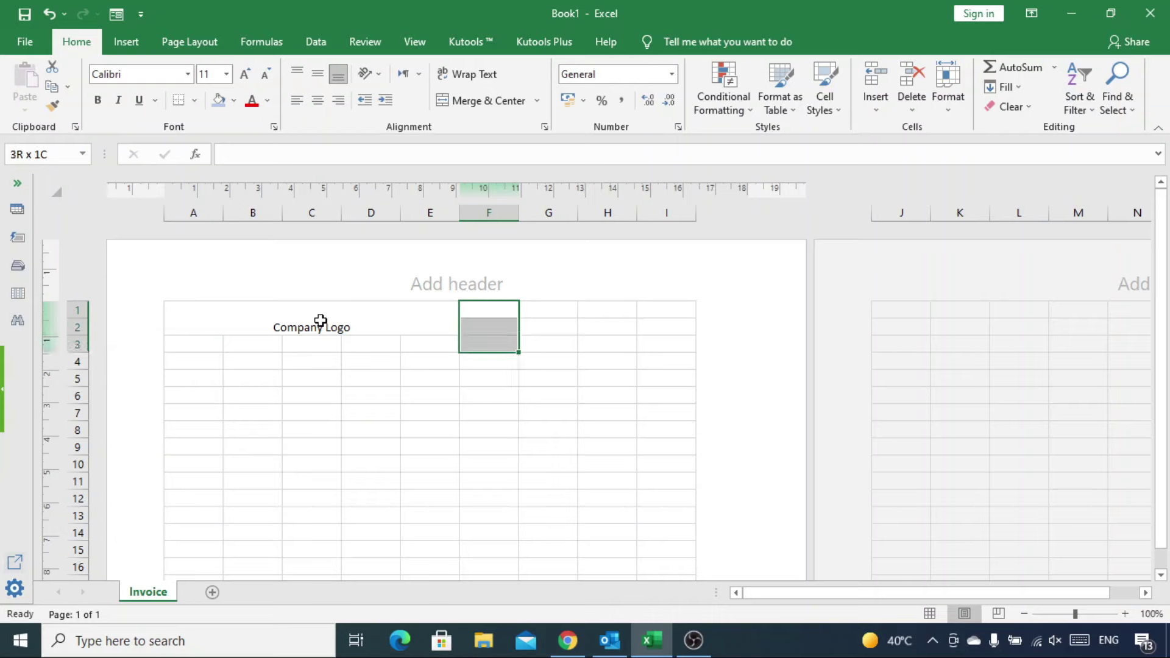
{"action": "key", "text": "shift+Right"}
{"action": "key", "text": "shift+Right"}
{"action": "key", "text": "shift+Right"}
{"action": "left_click", "coordinate": [487, 102]}
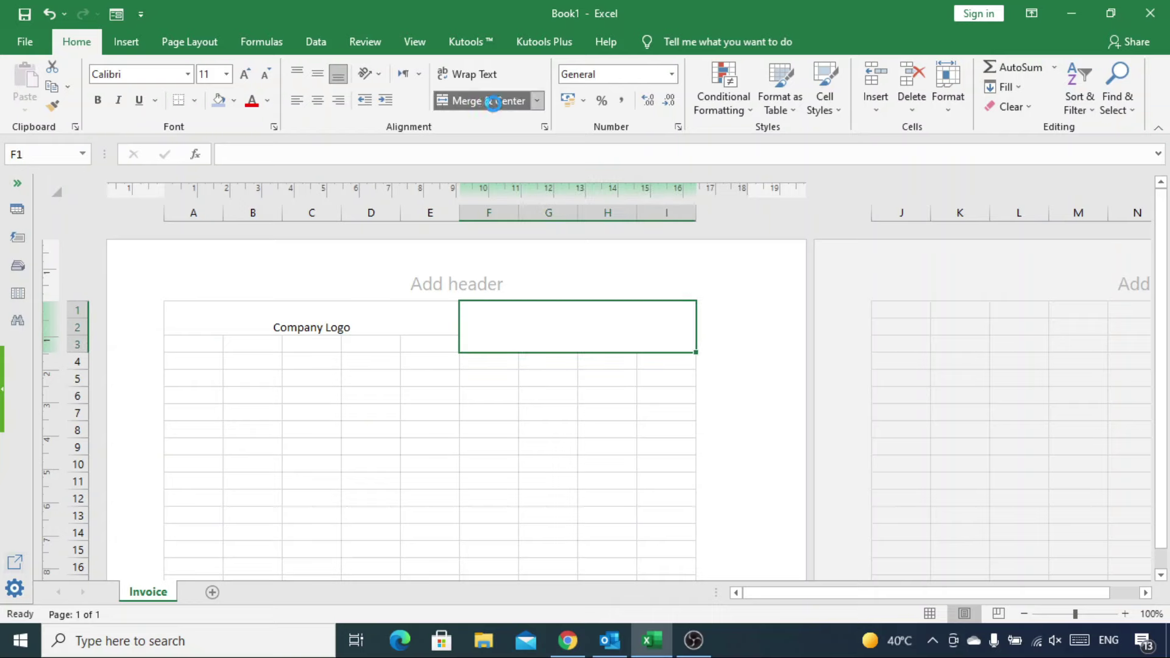
{"action": "type", "text": "Invoice"}
Set both headings in A1:I3 to 26pt italic
{"action": "left_click_drag", "start_coordinate": [311, 319], "coordinate": [524, 338]}
{"action": "left_click", "coordinate": [226, 74]}
{"action": "left_click", "coordinate": [213, 282]}
{"action": "key", "text": "ctrl+i"}
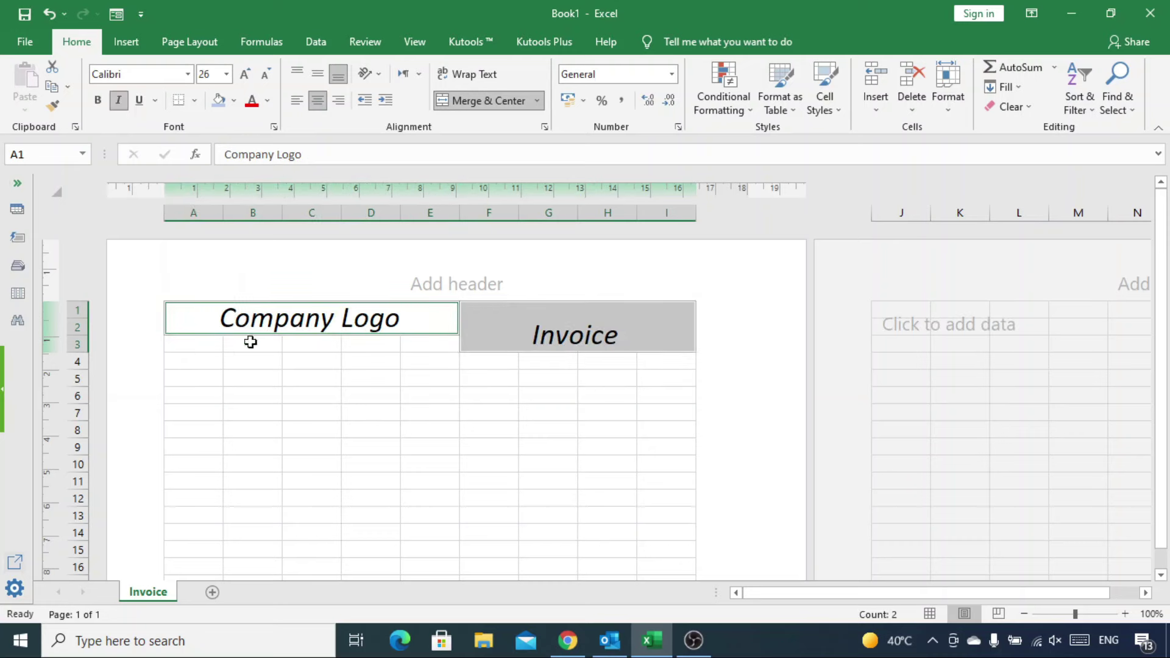
Enter italic company name, 'City / Street Address / Po Box' and 'Ph: 123456789 Fax: 123456789' in A3:A5
{"action": "left_click", "coordinate": [193, 345]}
{"action": "type", "text": "[ Your Company Name"}
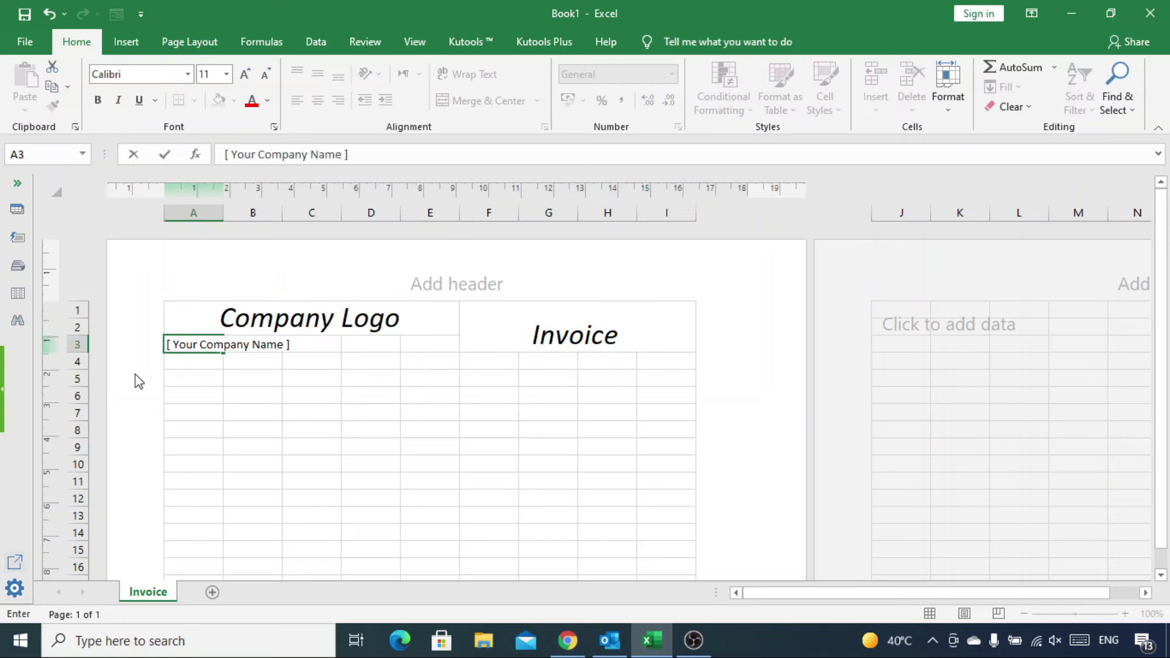
{"action": "key", "text": "Return"}
{"action": "type", "text": "City / Street Address / Po Box"}
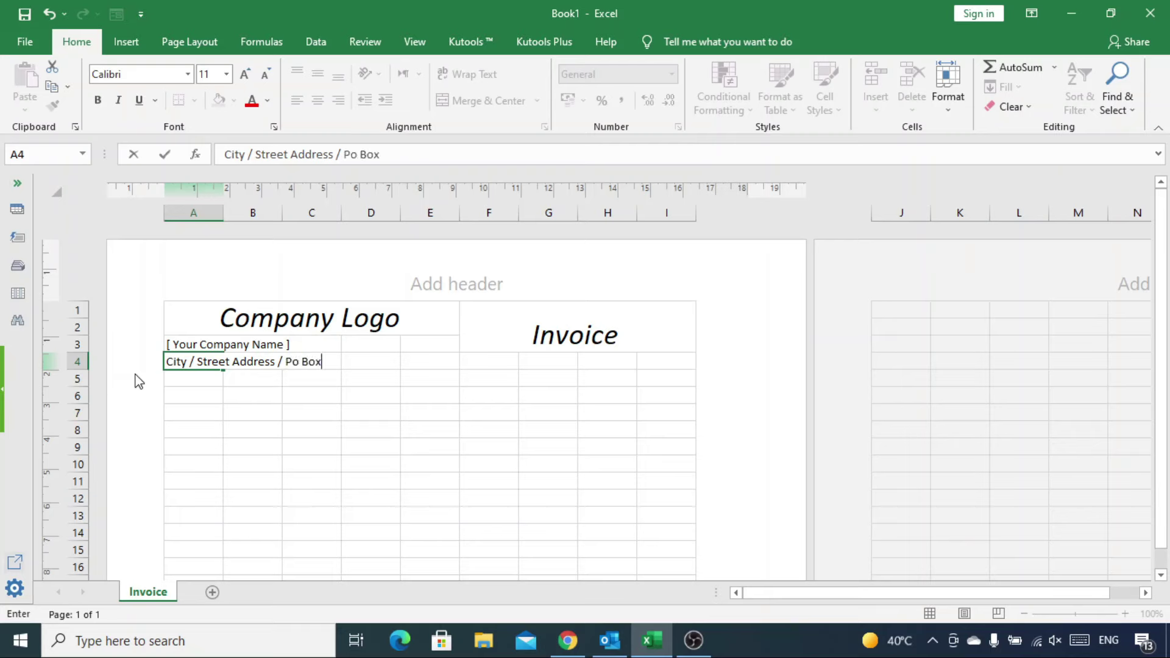
{"action": "key", "text": "Return"}
{"action": "type", "text": "Ph: 123456789  Fax: "}
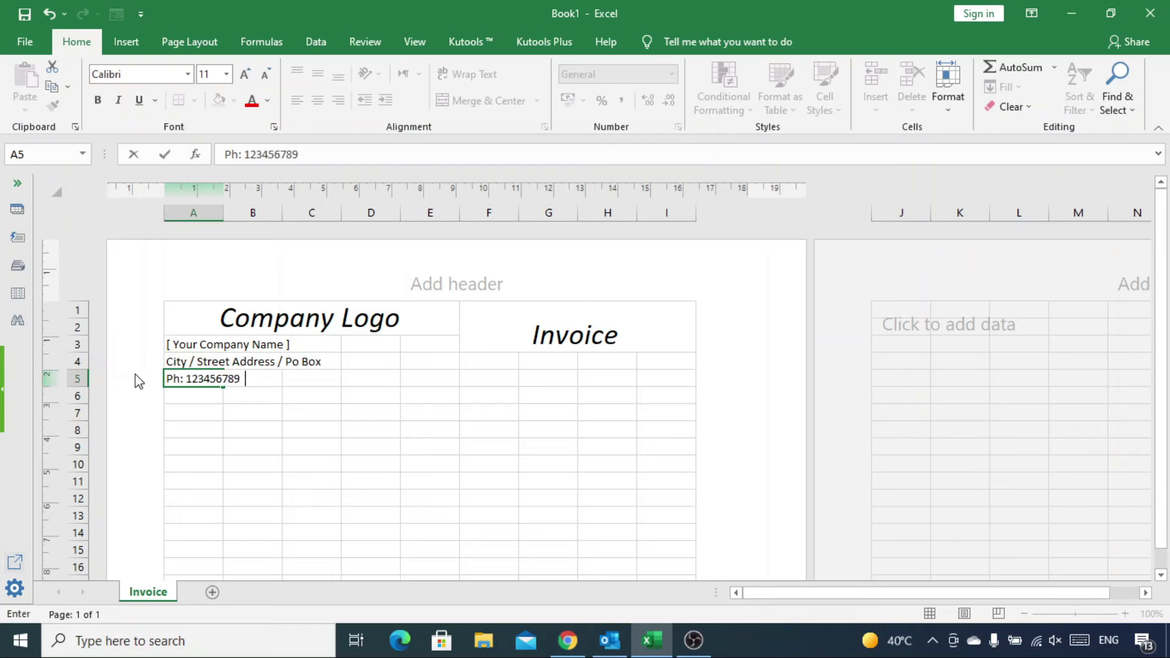
{"action": "type", "text": "123456789"}
{"action": "key", "text": "shift+Up"}
{"action": "key", "text": "shift+Up"}
{"action": "key", "text": "ctrl+i"}
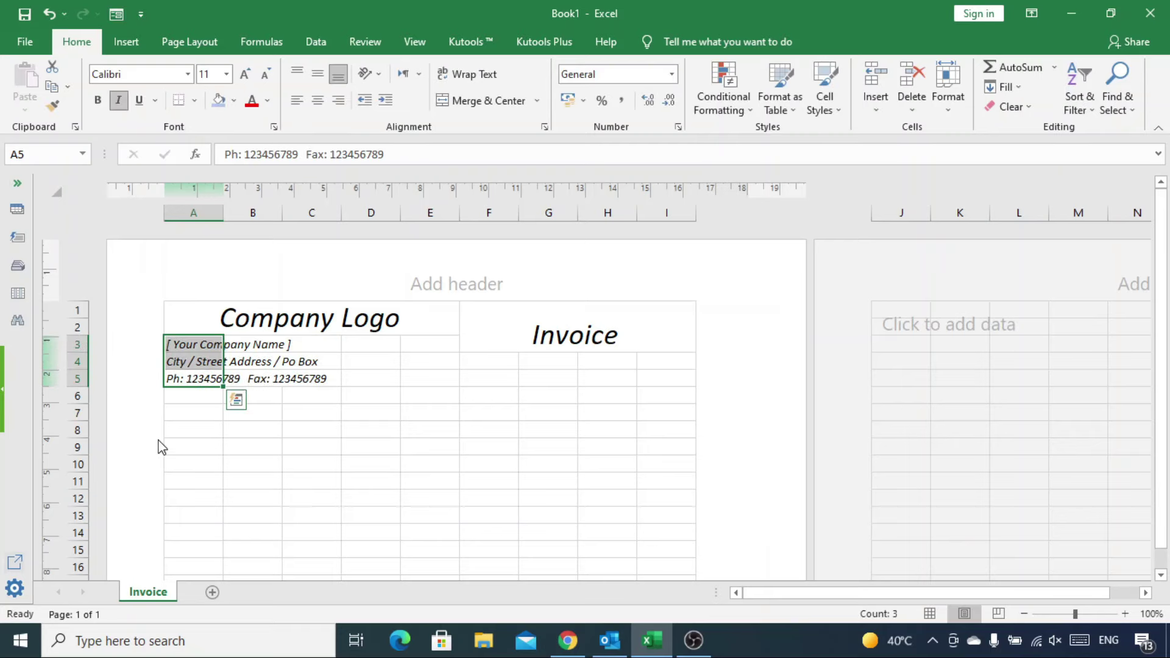
{"action": "key", "text": "Down"}
{"action": "key", "text": "Down"}
{"action": "key", "text": "Down"}
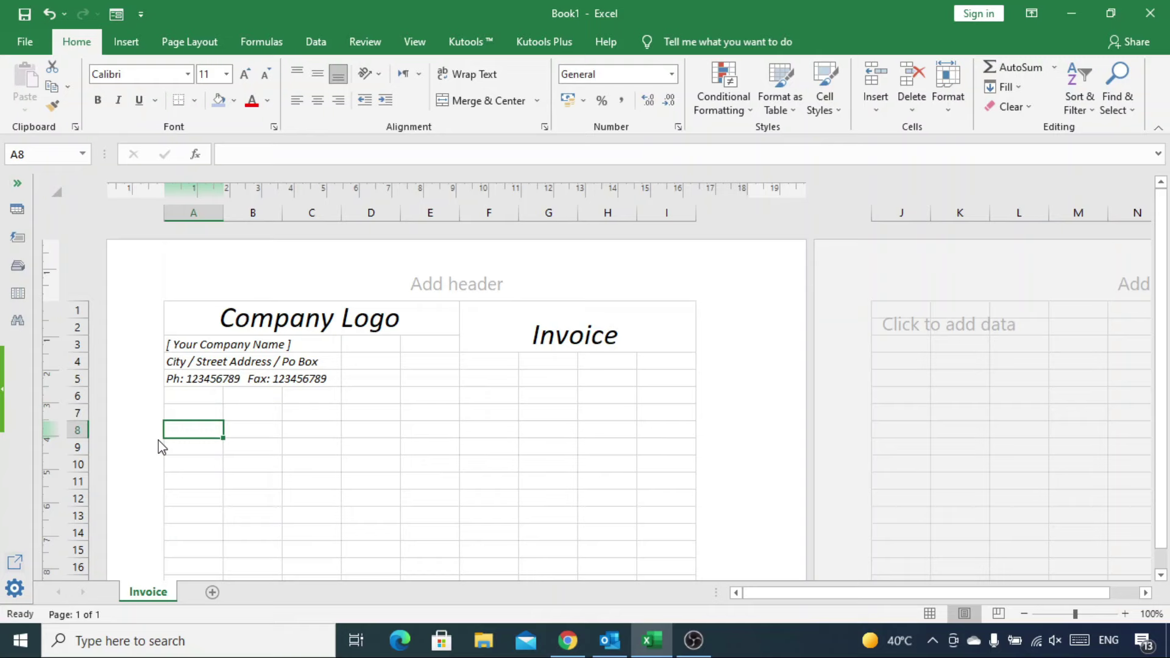
Add a bold 'BILL TO:' label in A8 with a bottom border across A8:B8
{"action": "type", "text": "BIL"}
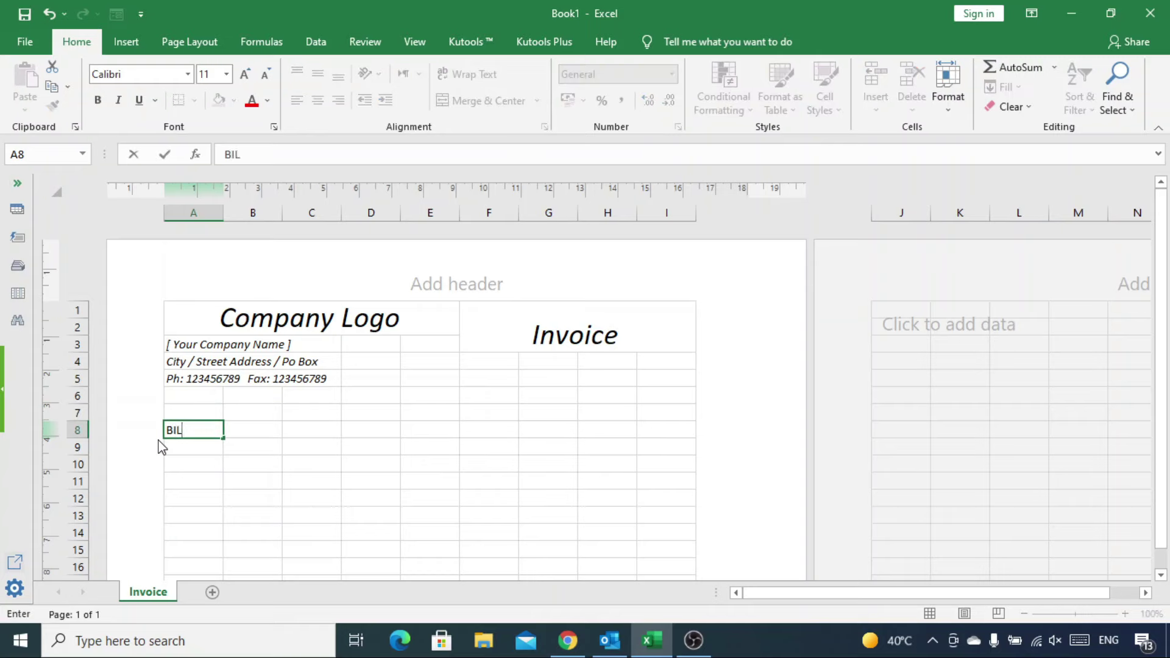
{"action": "type", "text": ":"}
{"action": "key", "text": "ctrl+Return"}
{"action": "key", "text": "shift+Right"}
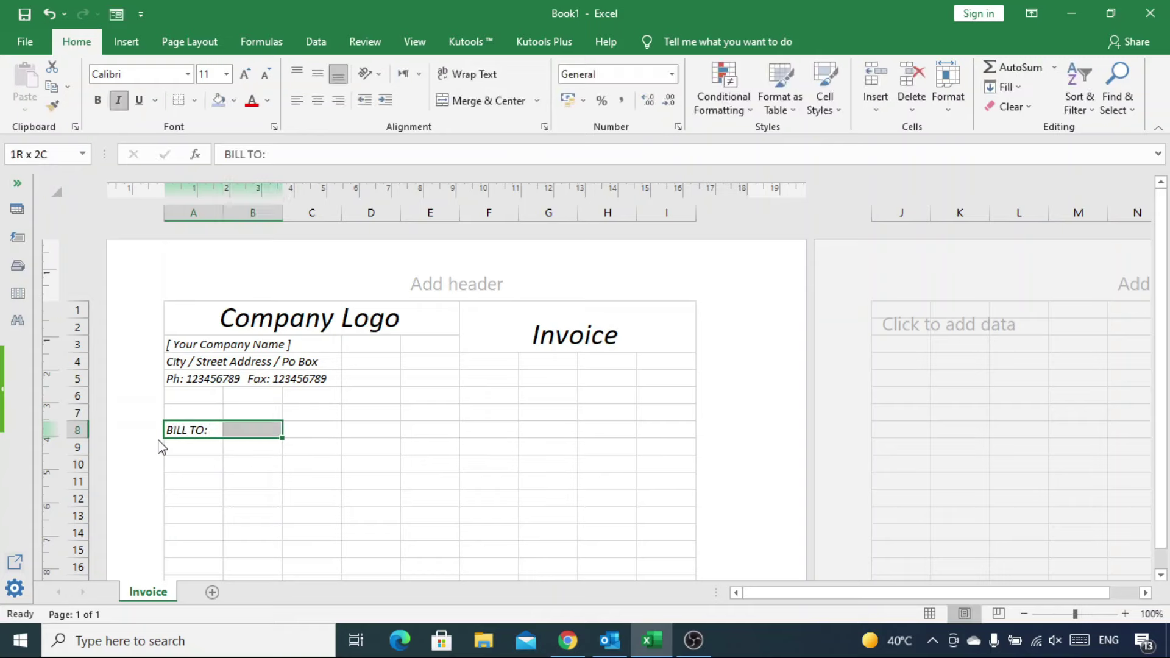
{"action": "key", "text": "ctrl+i"}
{"action": "left_click", "coordinate": [193, 101]}
{"action": "key", "text": "ctrl+b"}
{"action": "key", "text": "ctrl+i"}
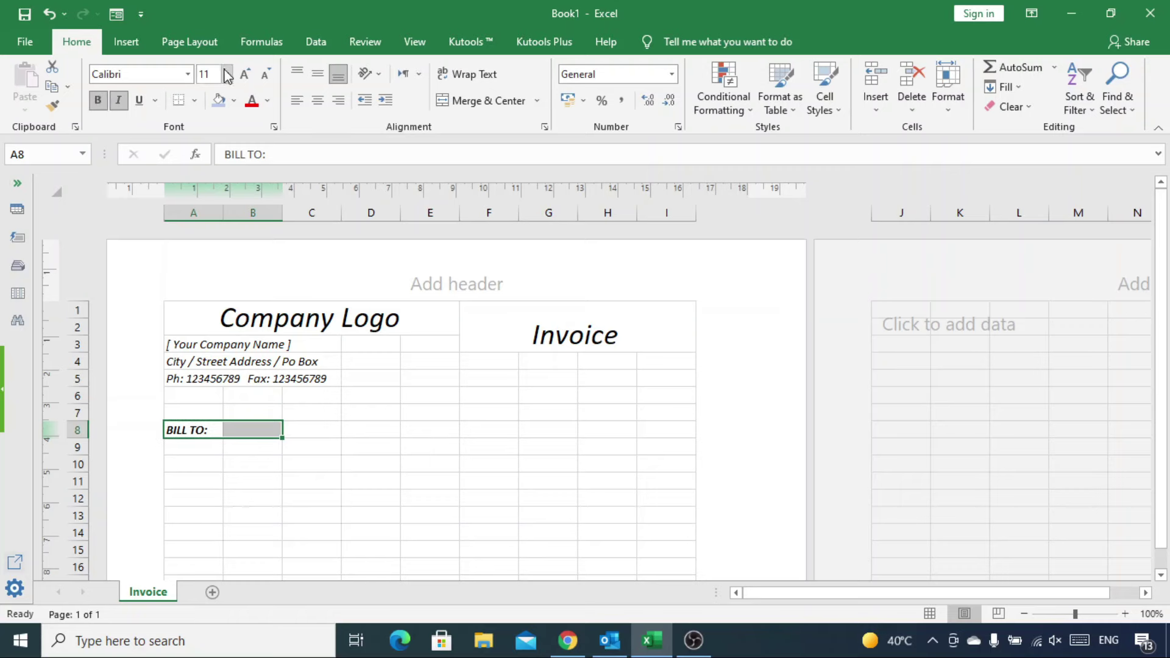
{"action": "left_click", "coordinate": [207, 137]}
{"action": "key", "text": "Down"}
Enter customer name, 'City / Street Address / Po Box' and phone/fax placeholder lines in A9:A11
{"action": "type", "text": "[ Cust"}
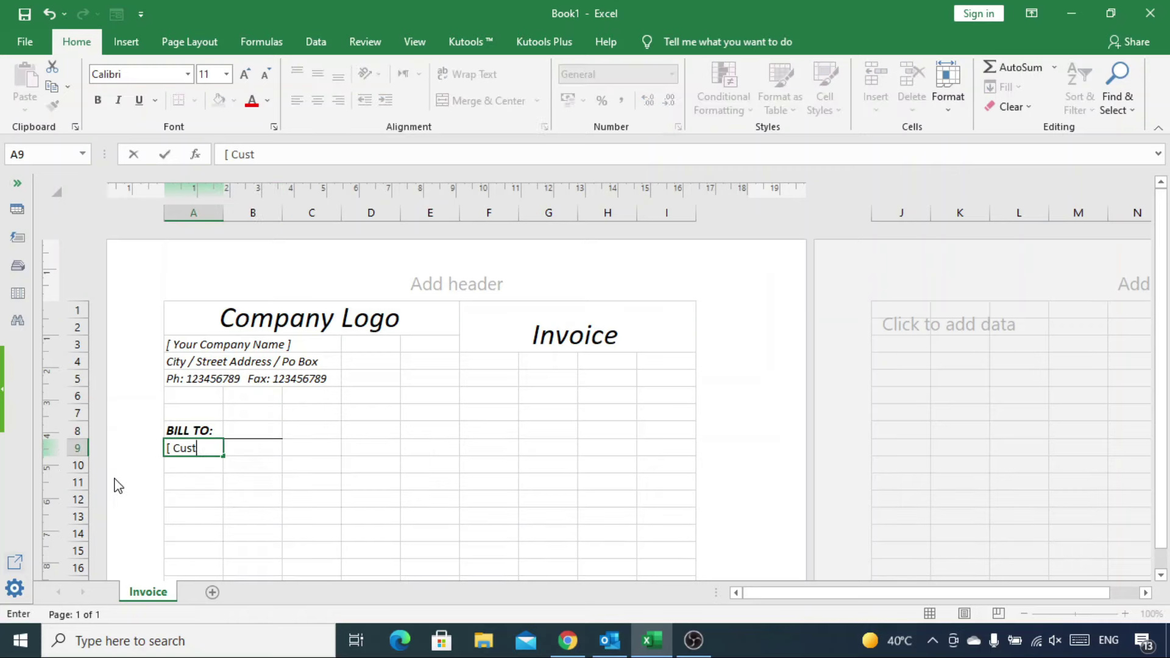
{"action": "type", "text": "omer / Company Name"}
{"action": "key", "text": "Return"}
{"action": "type", "text": "Ci"}
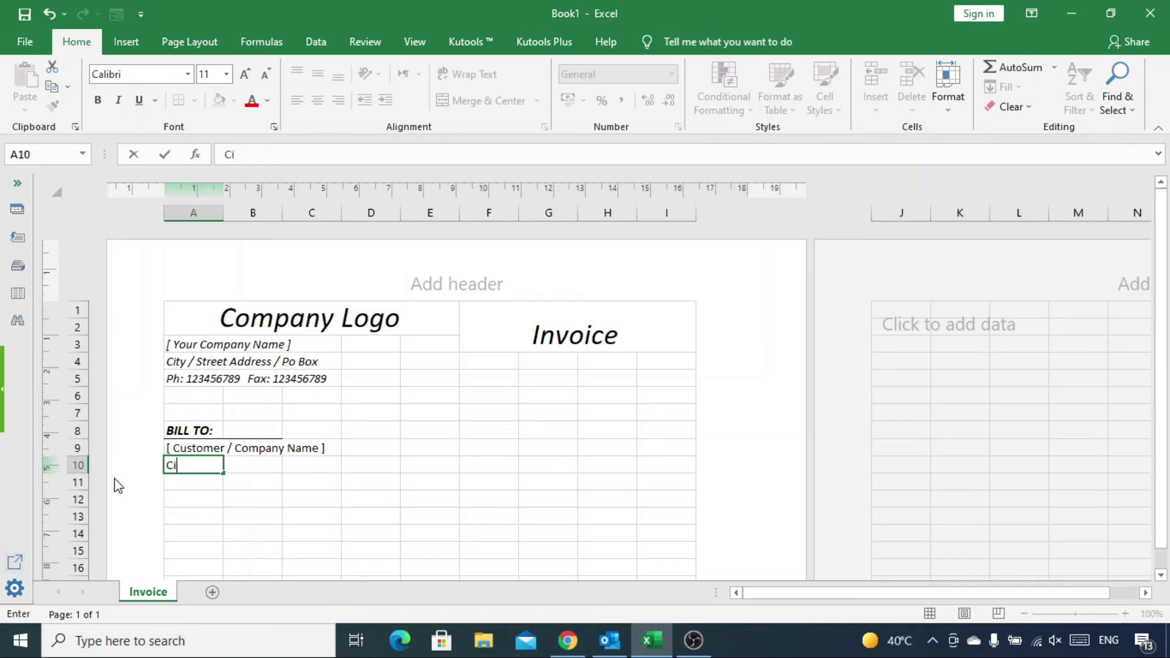
{"action": "type", "text": "ty / Street Address / Po Box"}
{"action": "key", "text": "Return"}
{"action": "type", "text": "P"}
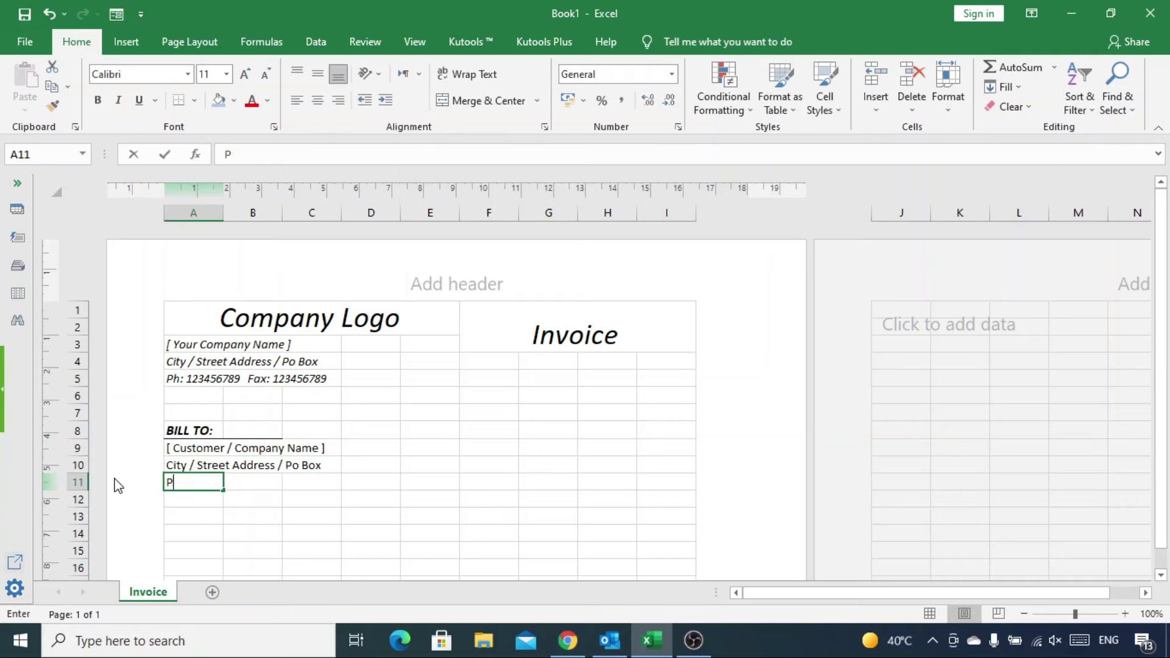
{"action": "type", "text": "h: 123456789   Fax: 123456789"}
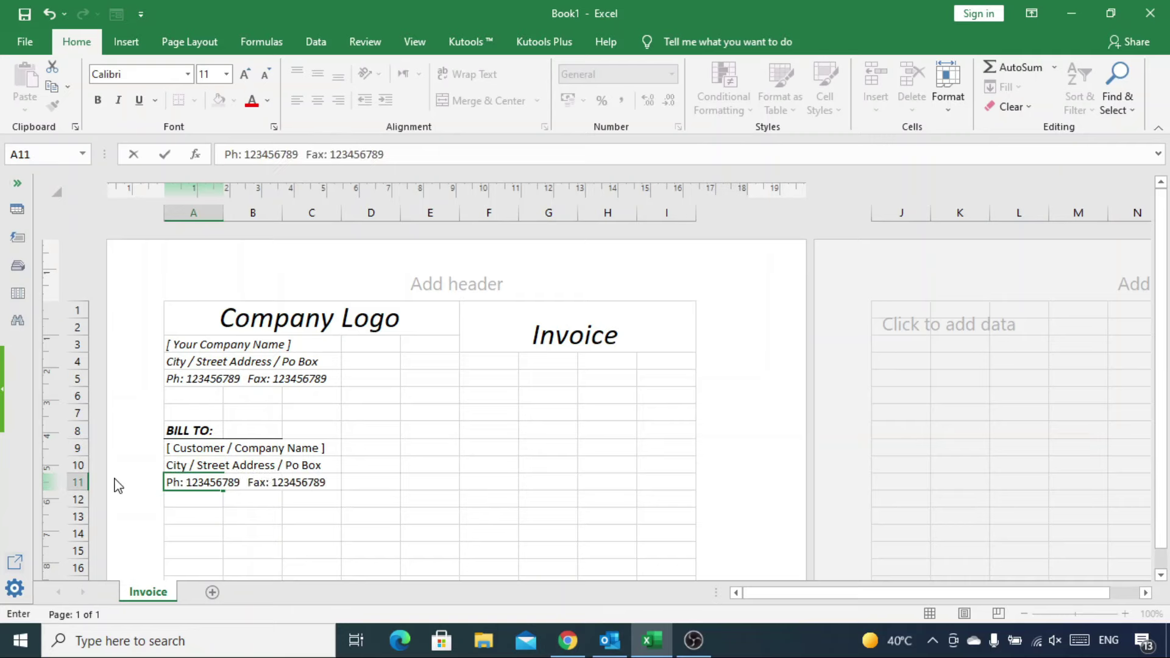
Add bold italic, right-aligned 'Invoice no', 'Date:' and 'Due date:' labels merged across F:G
{"action": "key", "text": "Return"}
{"action": "key", "text": "Up"}
{"action": "key", "text": "Up"}
{"action": "key", "text": "Up"}
{"action": "key", "text": "Right"}
{"action": "key", "text": "Right"}
{"action": "key", "text": "Right"}
{"action": "type", "text": "Invoice n"}
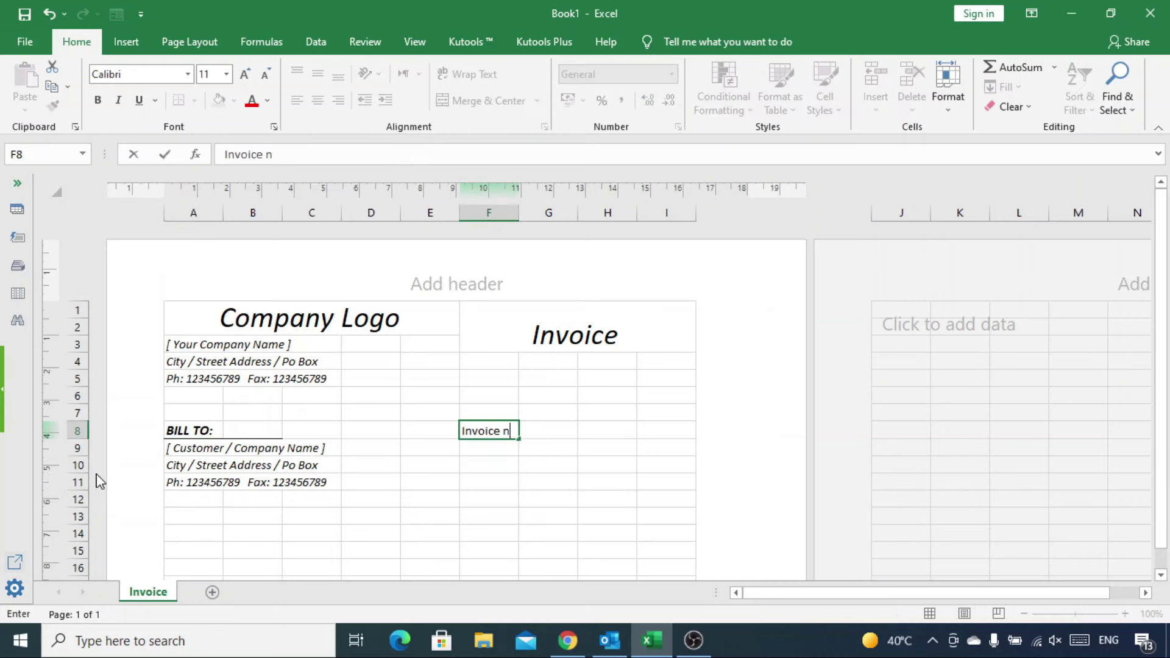
{"action": "type", "text": "o Date: Due date:"}
{"action": "key", "text": "shift+Up"}
{"action": "key", "text": "shift+Up"}
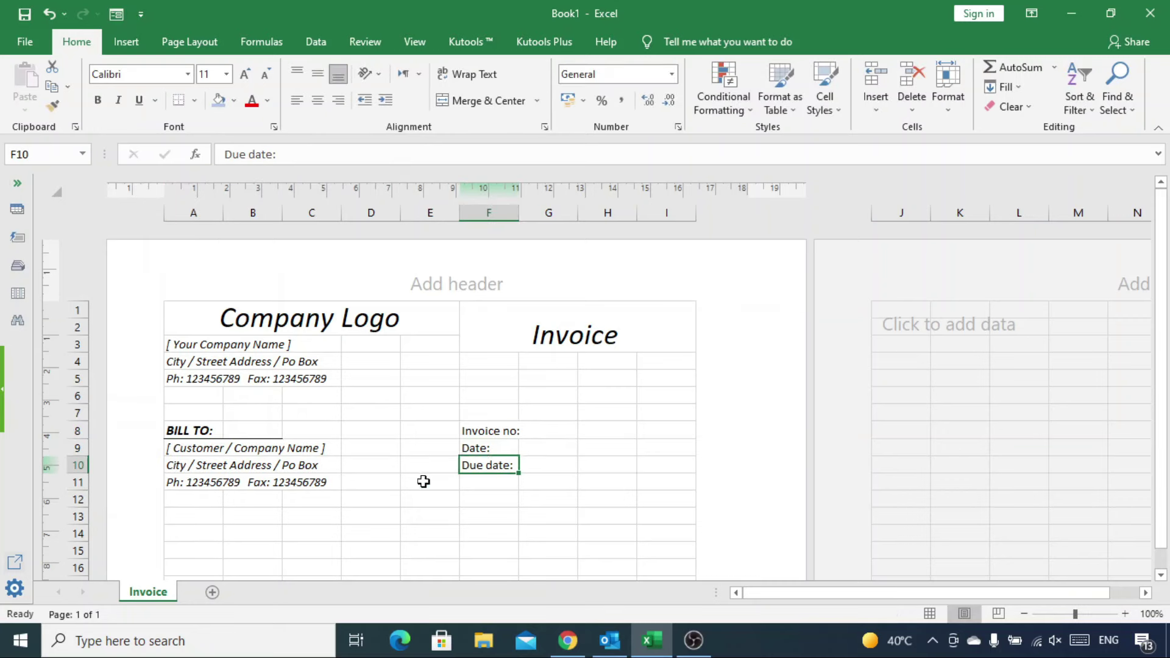
{"action": "key", "text": "Up"}
{"action": "key", "text": "Up"}
{"action": "key", "text": "shift+Right"}
{"action": "left_click", "coordinate": [482, 101]}
{"action": "left_click", "coordinate": [296, 99]}
{"action": "left_click", "coordinate": [338, 99]}
{"action": "left_click", "coordinate": [97, 99]}
Enter invoice number 1001, date 01-Jun-21 and due date 30-Jun-21 in merged H:I cells
{"action": "left_click", "coordinate": [118, 99]}
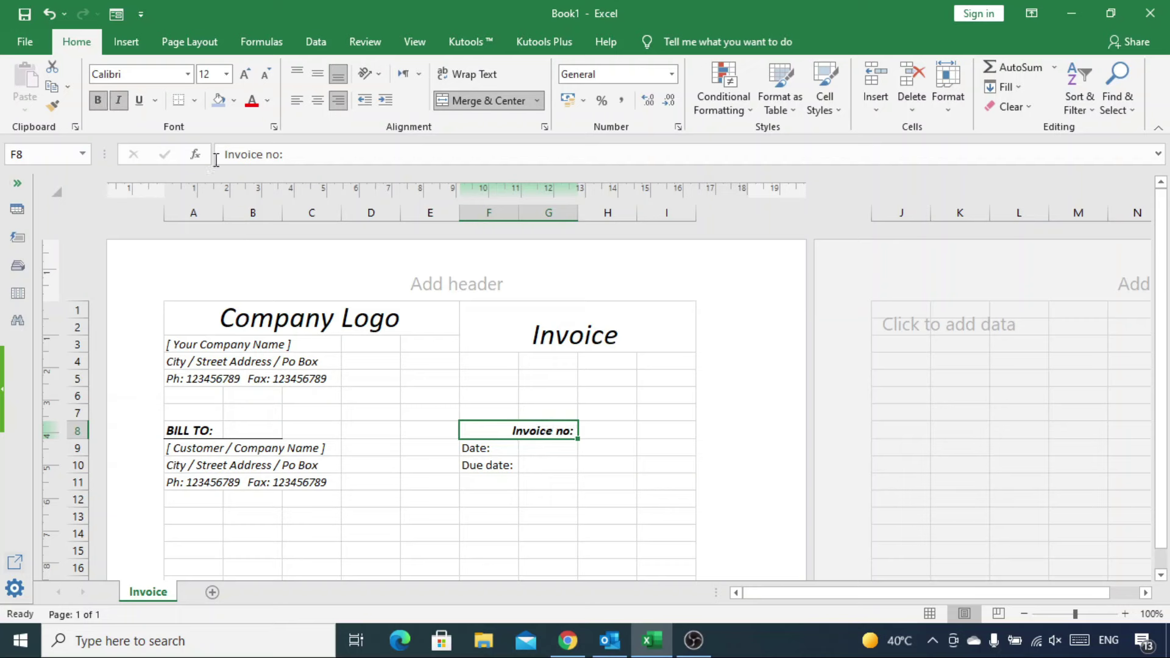
{"action": "left_click", "coordinate": [52, 105]}
{"action": "left_click_drag", "start_coordinate": [487, 430], "coordinate": [540, 465]}
{"action": "left_click_drag", "start_coordinate": [608, 430], "coordinate": [666, 431]}
{"action": "left_click", "coordinate": [489, 101]}
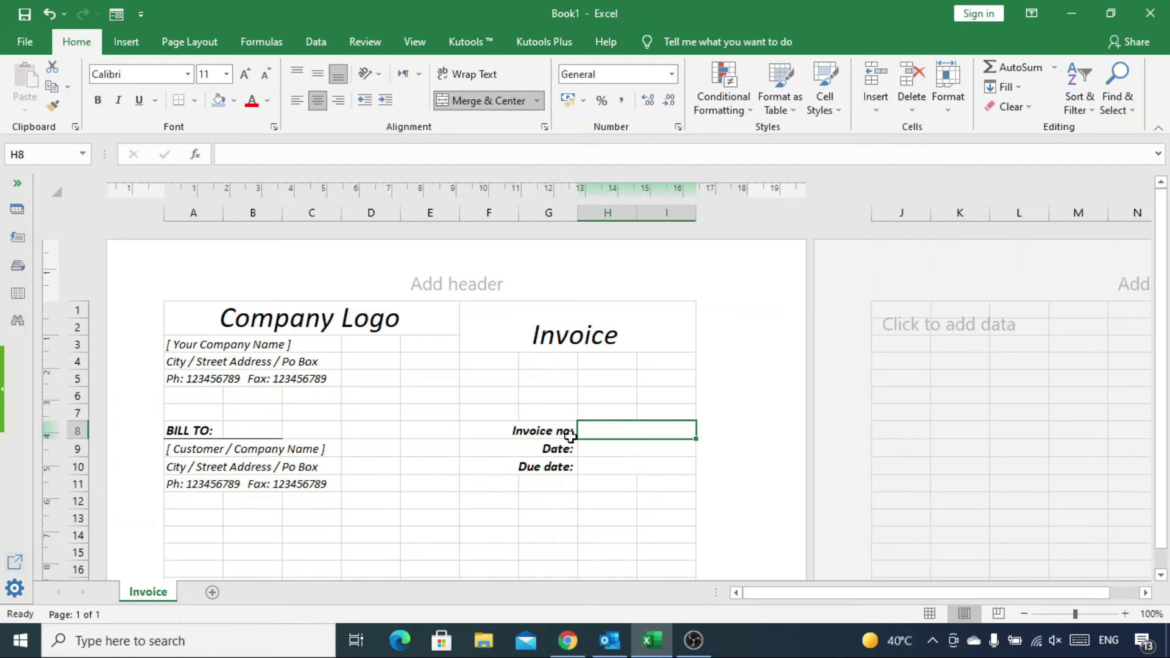
{"action": "type", "text": "1001"}
{"action": "key", "text": "Return"}
{"action": "type", "text": "01-Jun-21"}
{"action": "key", "text": "Return"}
{"action": "type", "text": "30-Jun-2"}
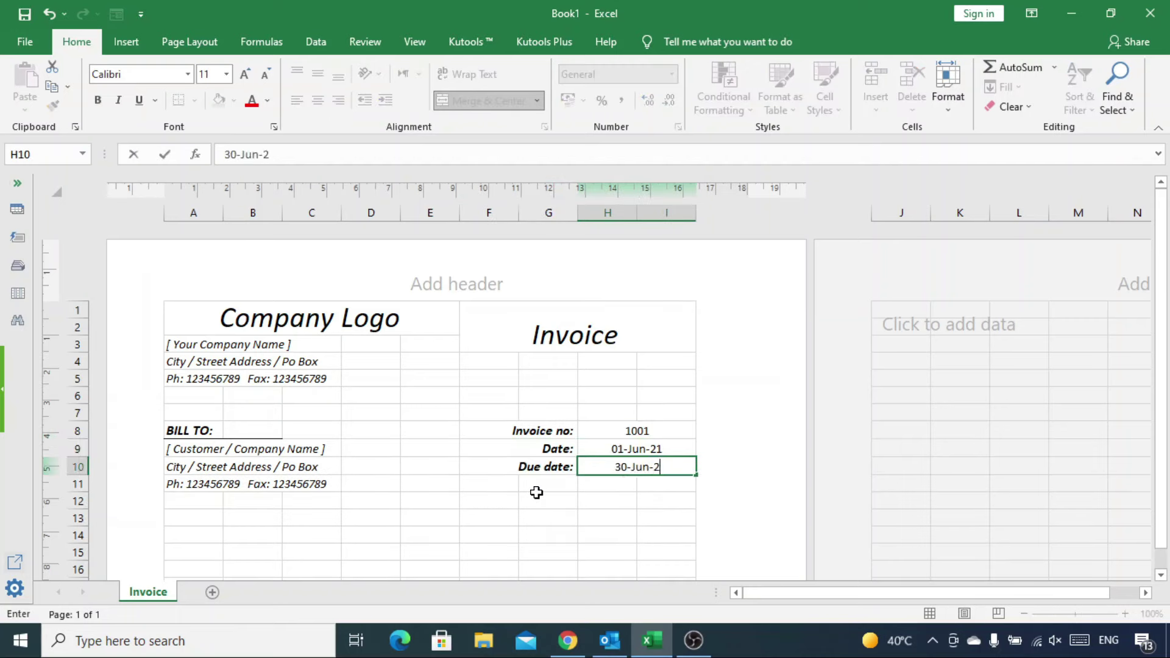
{"action": "type", "text": "1"}
{"action": "key", "text": "Return"}
Type row 13 headers S/N, PRODUCT DESCRIPTION (merged B13:F13), QTY, UNIT PRICE, TOTAL
{"action": "left_click", "coordinate": [573, 496]}
{"action": "scroll", "coordinate": [194, 399], "scroll_direction": "down", "scroll_amount": 2}
{"action": "left_click", "coordinate": [194, 399]}
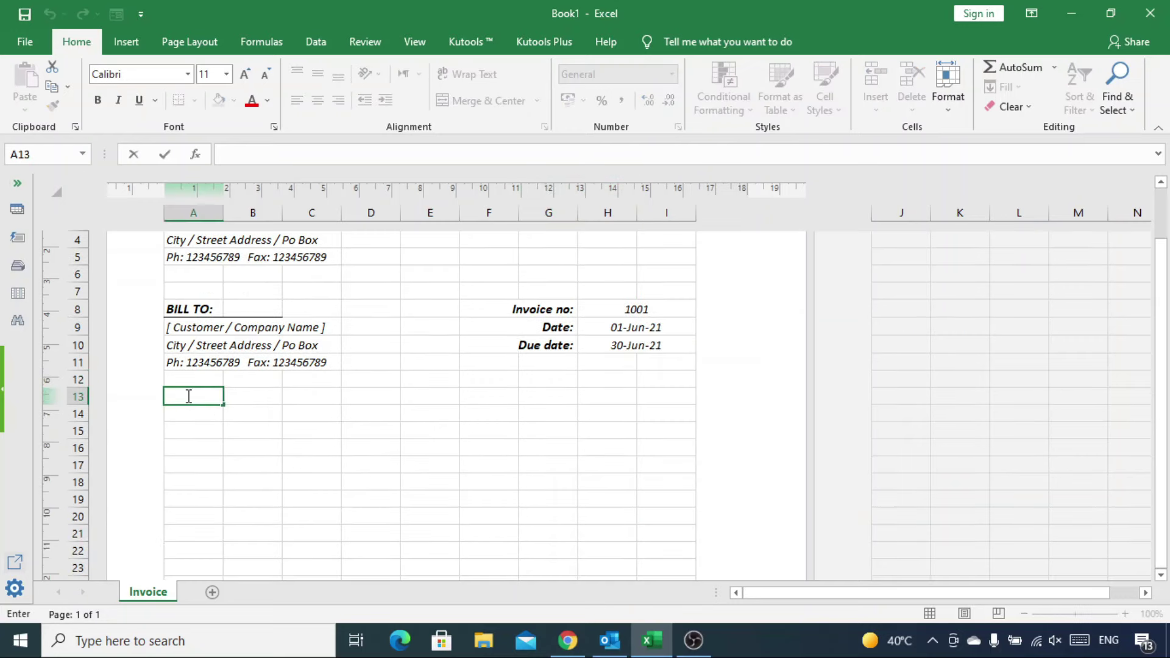
{"action": "type", "text": "S/N"}
{"action": "key", "text": "Tab"}
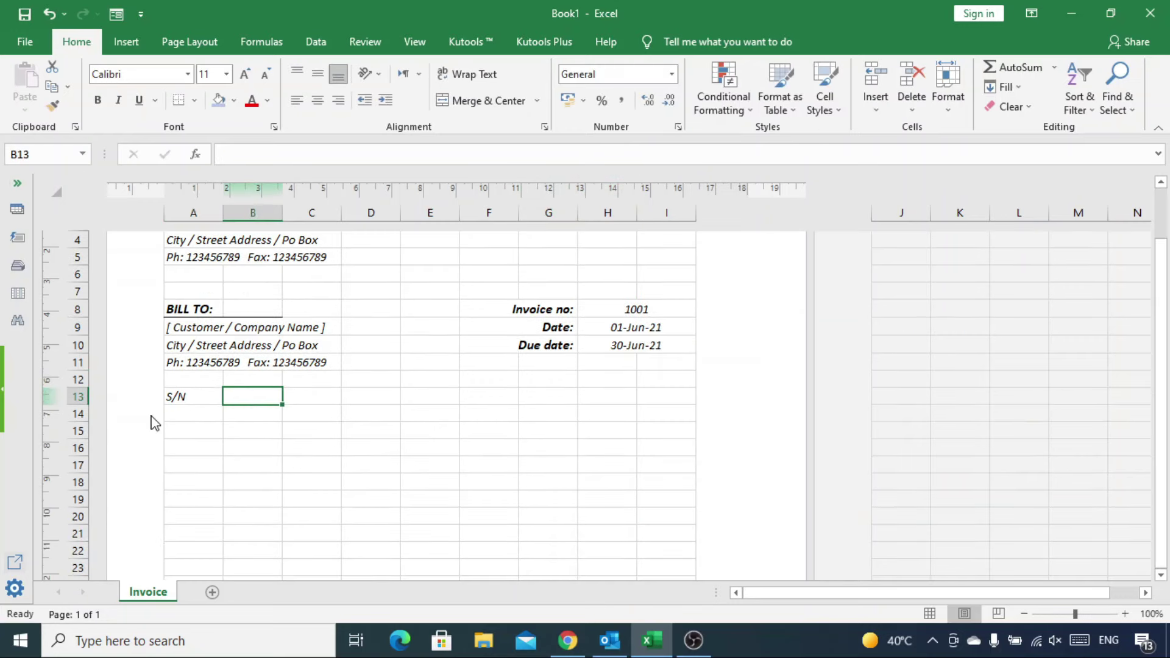
{"action": "type", "text": "PRODUCT DESCRIP"}
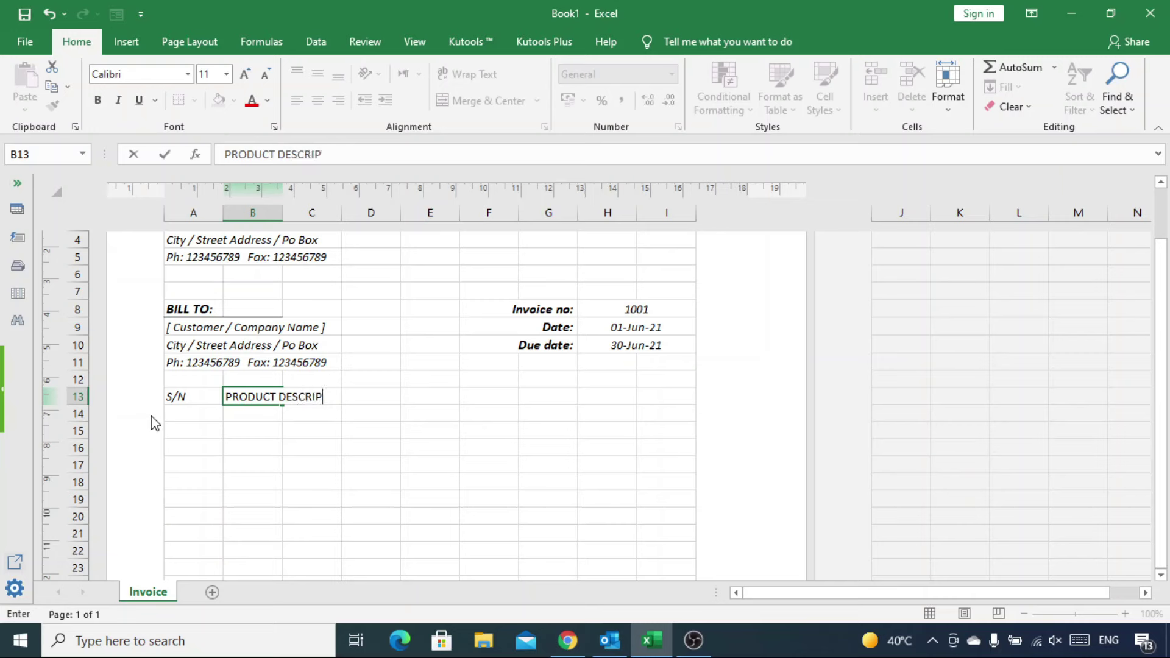
{"action": "type", "text": "TION"}
{"action": "key", "text": "shift+Right"}
{"action": "key", "text": "shift+Right"}
{"action": "key", "text": "shift+Right"}
{"action": "left_click", "coordinate": [481, 100]}
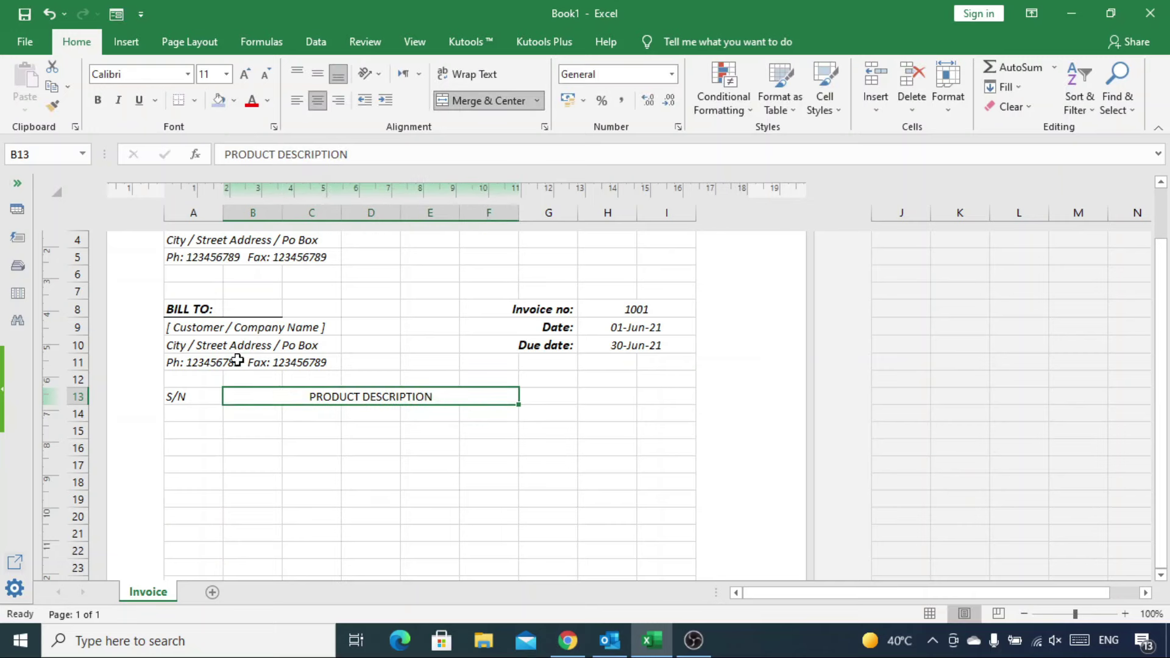
{"action": "key", "text": "Right"}
{"action": "type", "text": "QTY"}
{"action": "key", "text": "Right"}
{"action": "type", "text": "UNIT "}
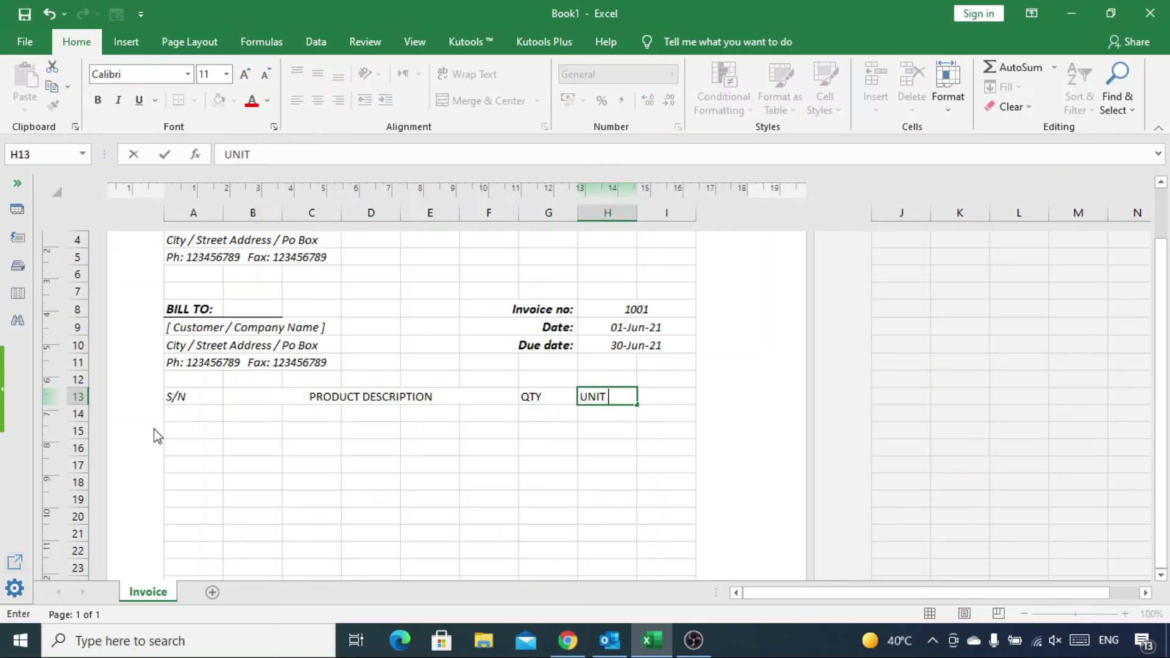
{"action": "type", "text": "PRICE"}
{"action": "key", "text": "Right"}
{"action": "type", "text": "TOTAL"}
{"action": "key", "text": "Left"}
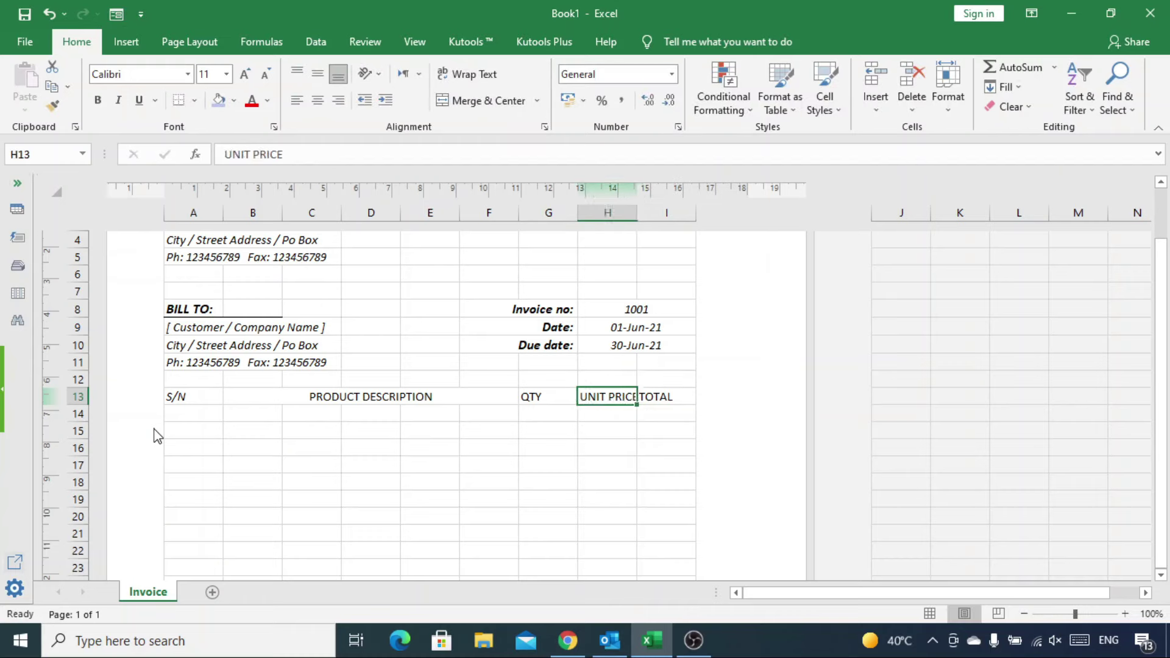
{"action": "key", "text": "Home"}
{"action": "left_click", "coordinate": [607, 213]}
Set the left page margin to 1 and widen columns H and I
{"action": "key", "text": "ctrl+p"}
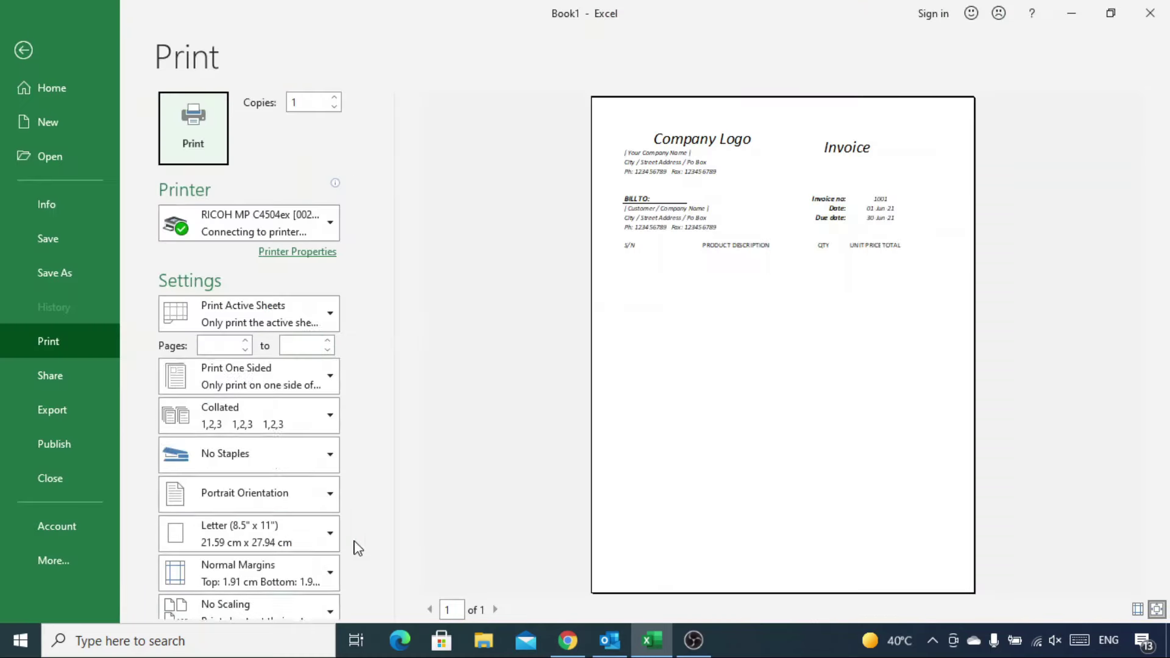
{"action": "left_click", "coordinate": [311, 613]}
{"action": "left_click", "coordinate": [83, 43]}
{"action": "left_click", "coordinate": [308, 222]}
{"action": "key", "text": "BackSpace"}
{"action": "key", "text": "BackSpace"}
{"action": "left_click", "coordinate": [486, 225]}
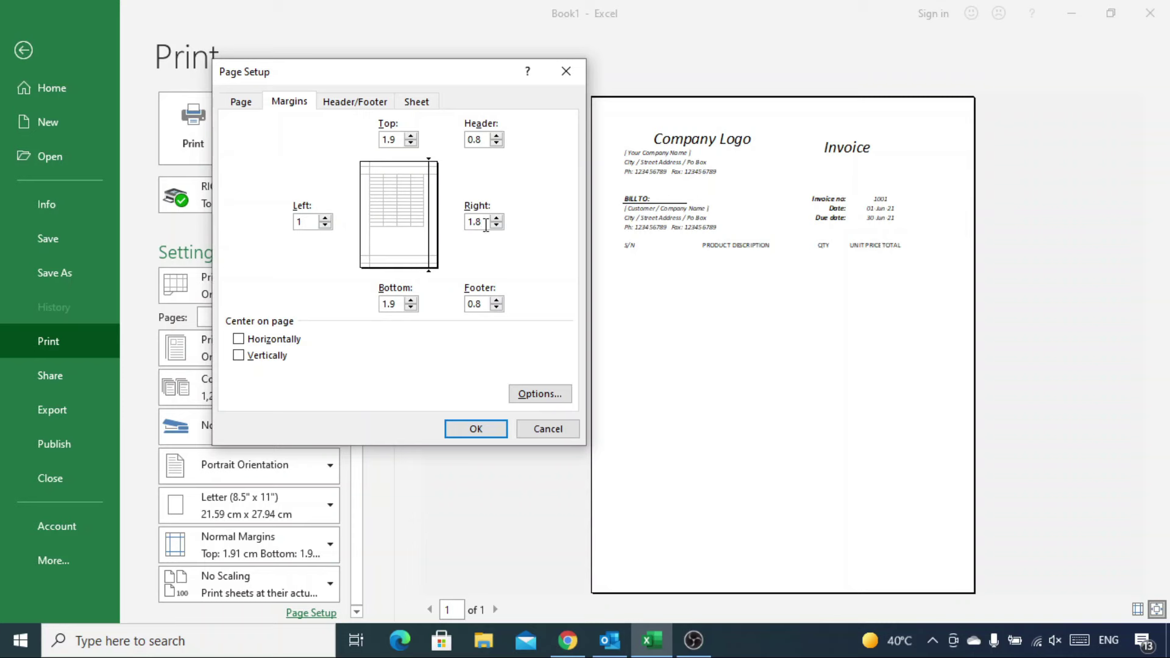
{"action": "left_click", "coordinate": [398, 302]}
{"action": "key", "text": "Return"}
{"action": "left_click", "coordinate": [24, 50]}
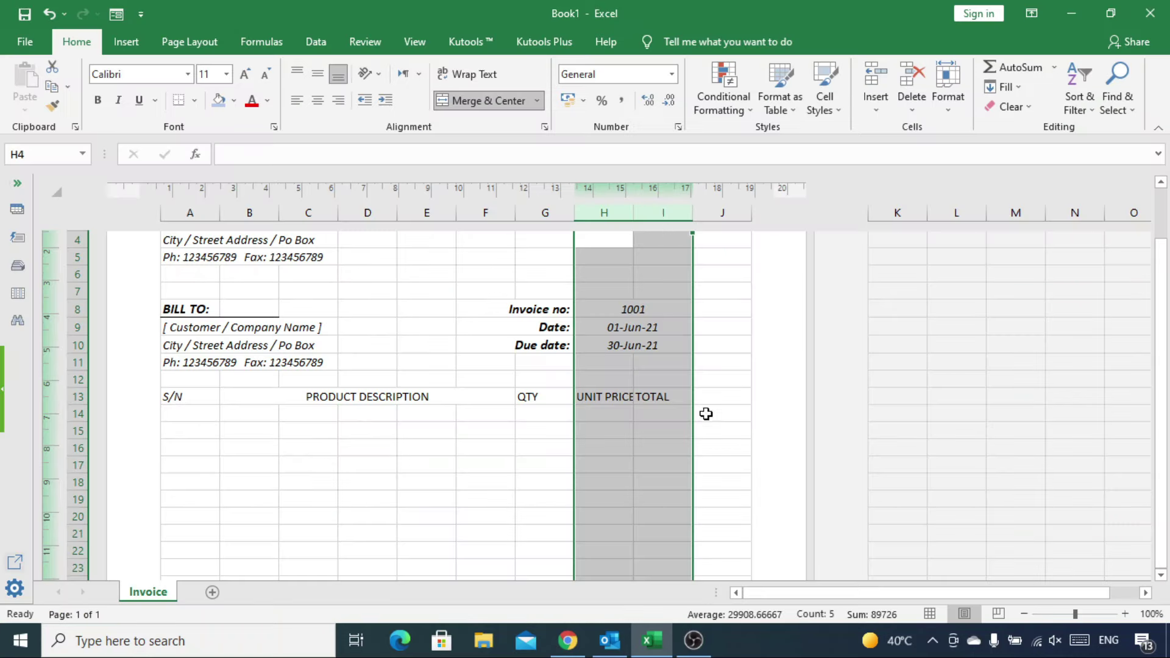
{"action": "left_click_drag", "start_coordinate": [633, 214], "coordinate": [664, 215]}
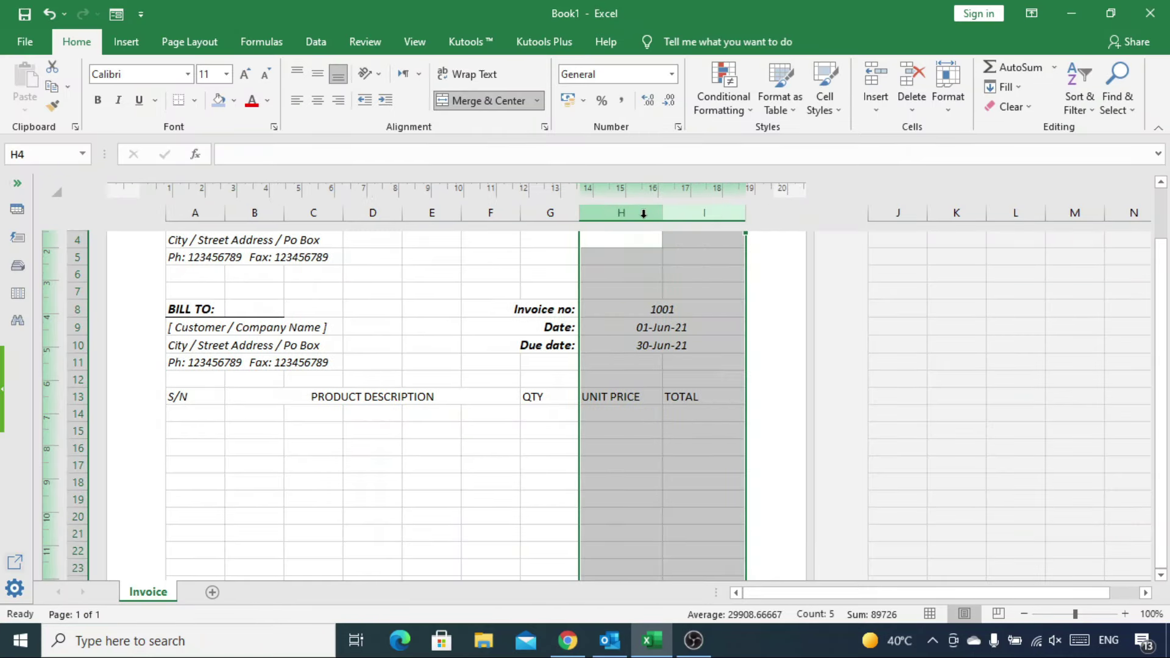
Give header row A13:I13 a blue-grey fill, bold italic centred text and extra height
{"action": "left_click", "coordinate": [701, 396]}
{"action": "key", "text": "shift+Home"}
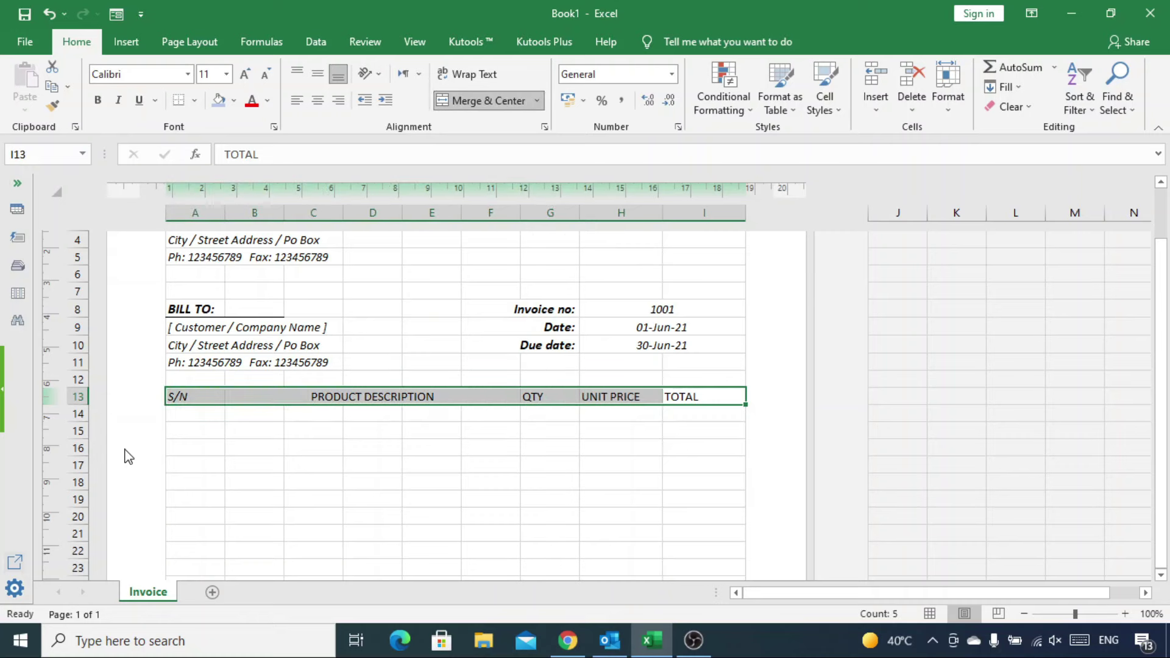
{"action": "left_click", "coordinate": [233, 100]}
{"action": "left_click", "coordinate": [274, 166]}
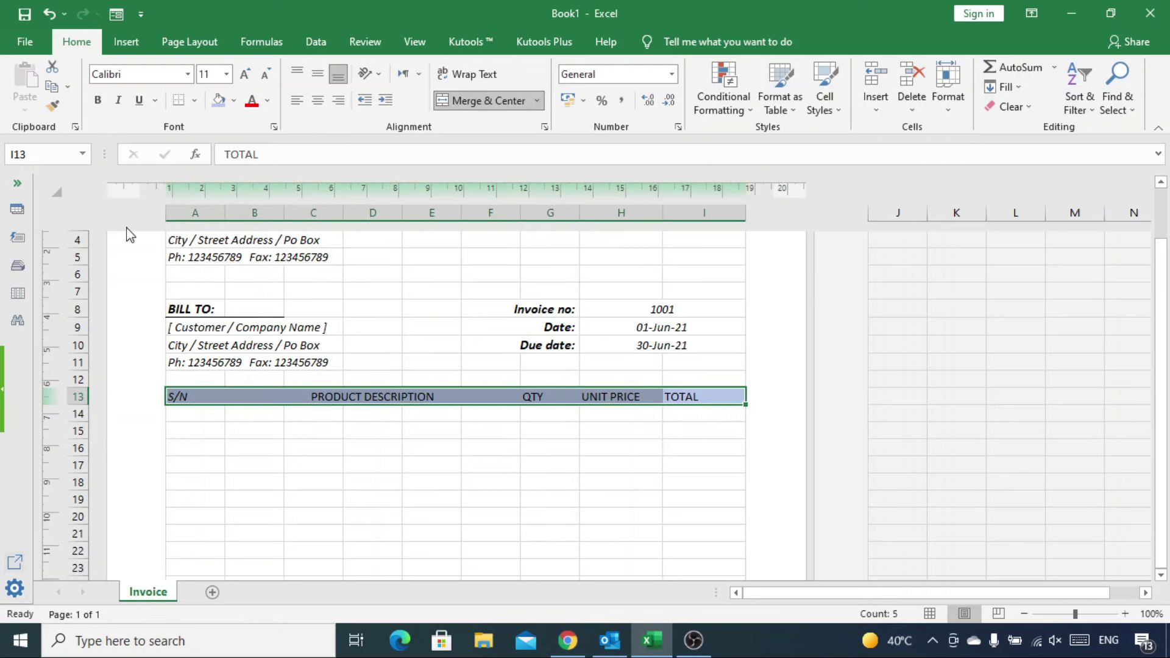
{"action": "left_click", "coordinate": [97, 100]}
{"action": "left_click", "coordinate": [316, 100]}
{"action": "left_click_drag", "start_coordinate": [80, 405], "coordinate": [80, 410]}
{"action": "left_click", "coordinate": [318, 74]}
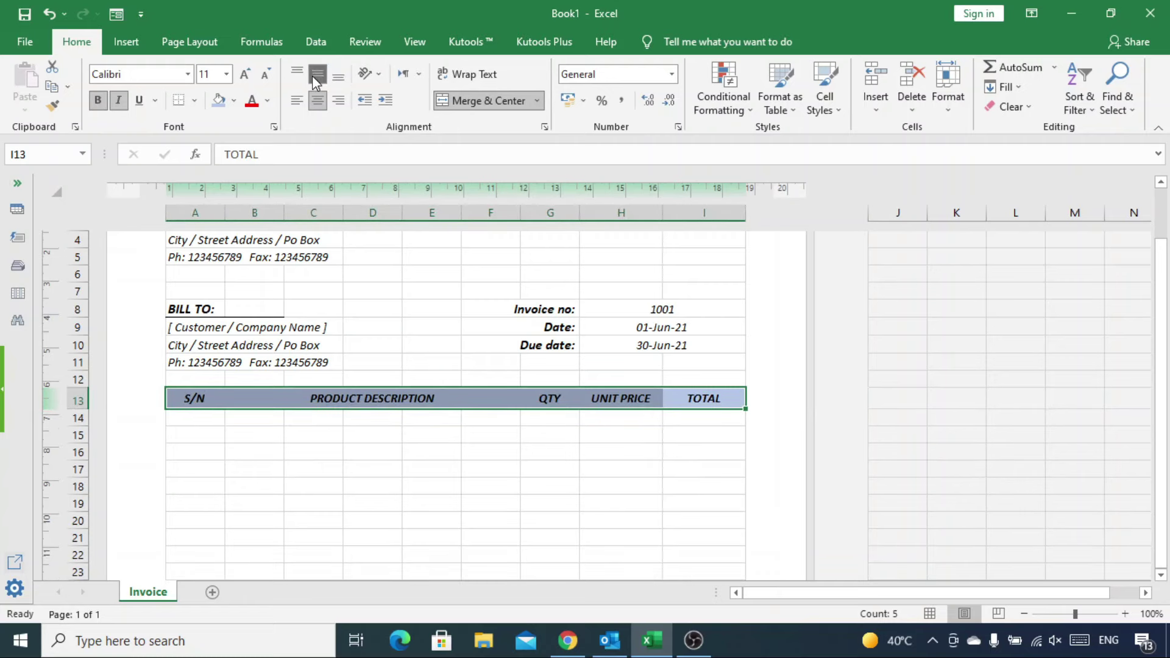
Apply All Borders to the table range A13:I27
{"action": "left_click", "coordinate": [195, 397]}
{"action": "key", "text": "shift+Right"}
{"action": "key", "text": "shift+Right"}
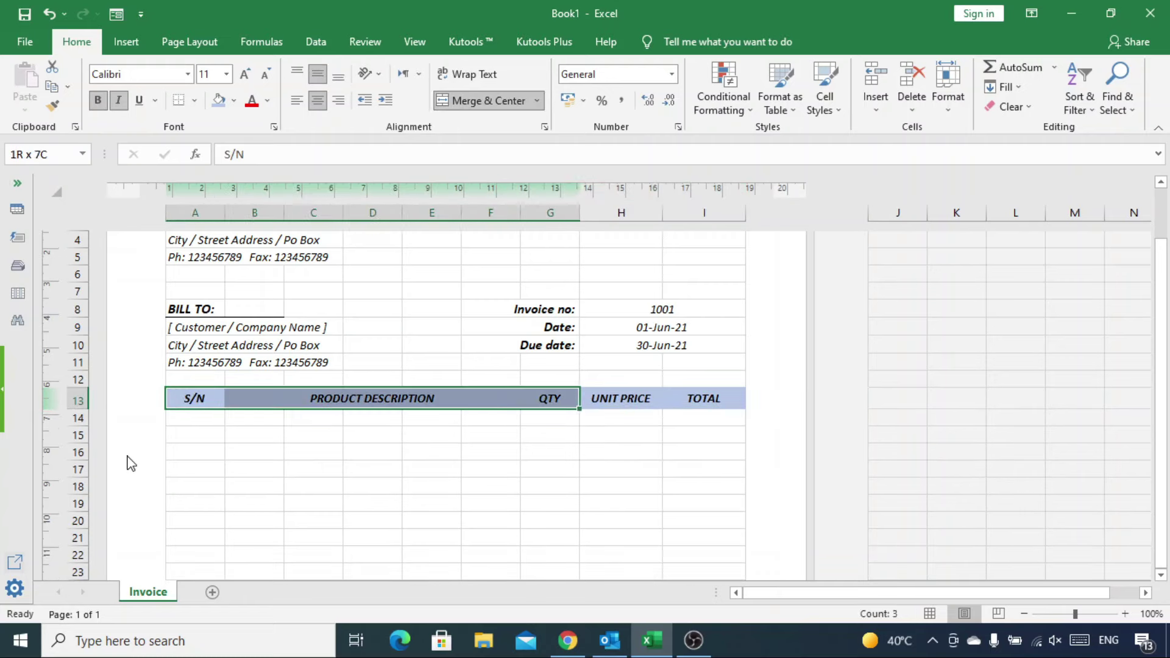
{"action": "key", "text": "shift+Right"}
{"action": "key", "text": "shift+Right"}
{"action": "key", "text": "shift+Down"}
{"action": "key", "text": "shift+Down"}
{"action": "key", "text": "shift+Down"}
{"action": "key", "text": "shift+Down"}
{"action": "key", "text": "shift+Down"}
{"action": "key", "text": "shift+Down"}
{"action": "key", "text": "shift+Down"}
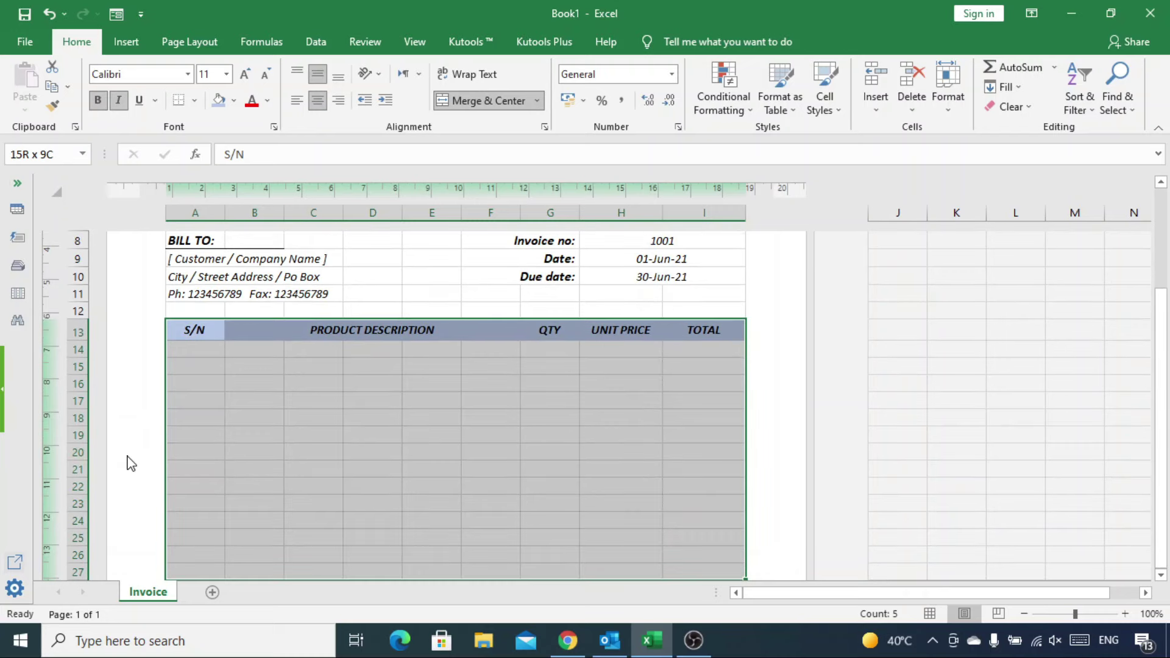
{"action": "left_click", "coordinate": [194, 100]}
{"action": "left_click", "coordinate": [201, 245]}
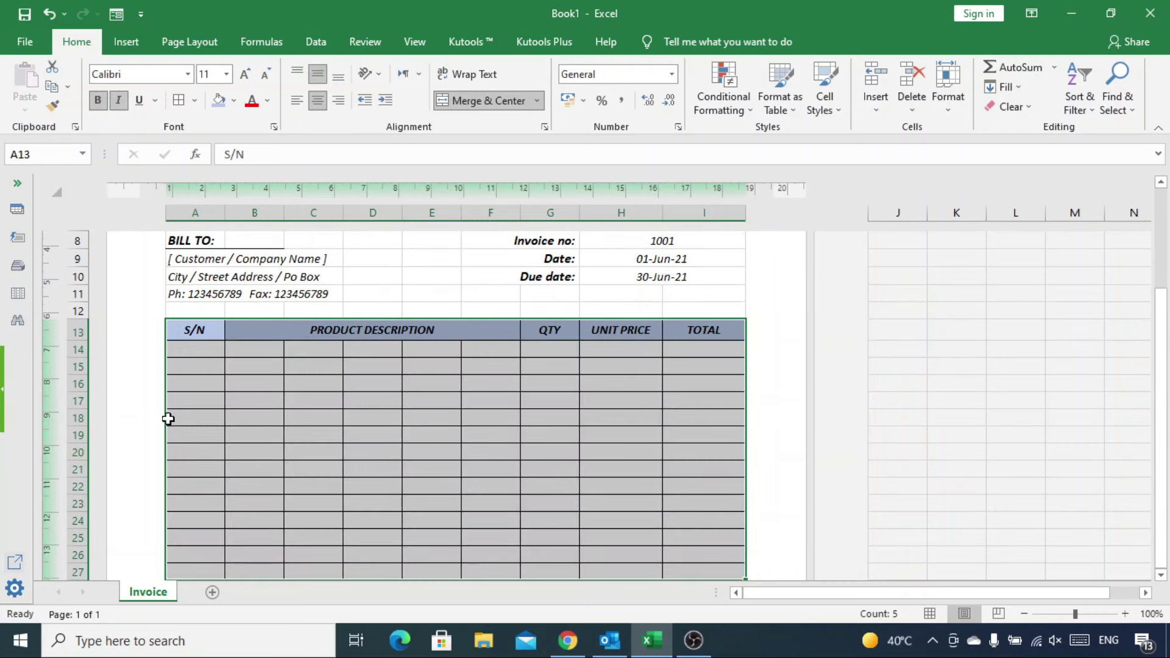
{"action": "scroll", "coordinate": [177, 397], "scroll_direction": "down", "scroll_amount": 1}
{"action": "left_click", "coordinate": [218, 328]}
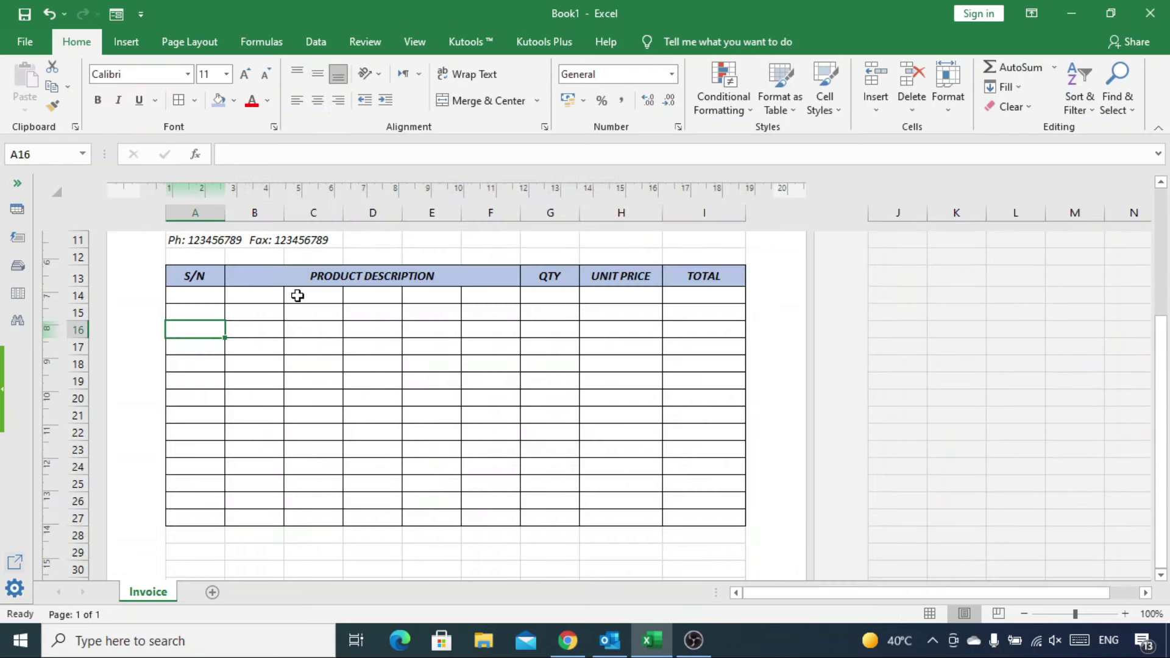
Merge B:F description cells in rows 14–27, copying the merge with Format Painter
{"action": "left_click_drag", "start_coordinate": [259, 296], "coordinate": [465, 295]}
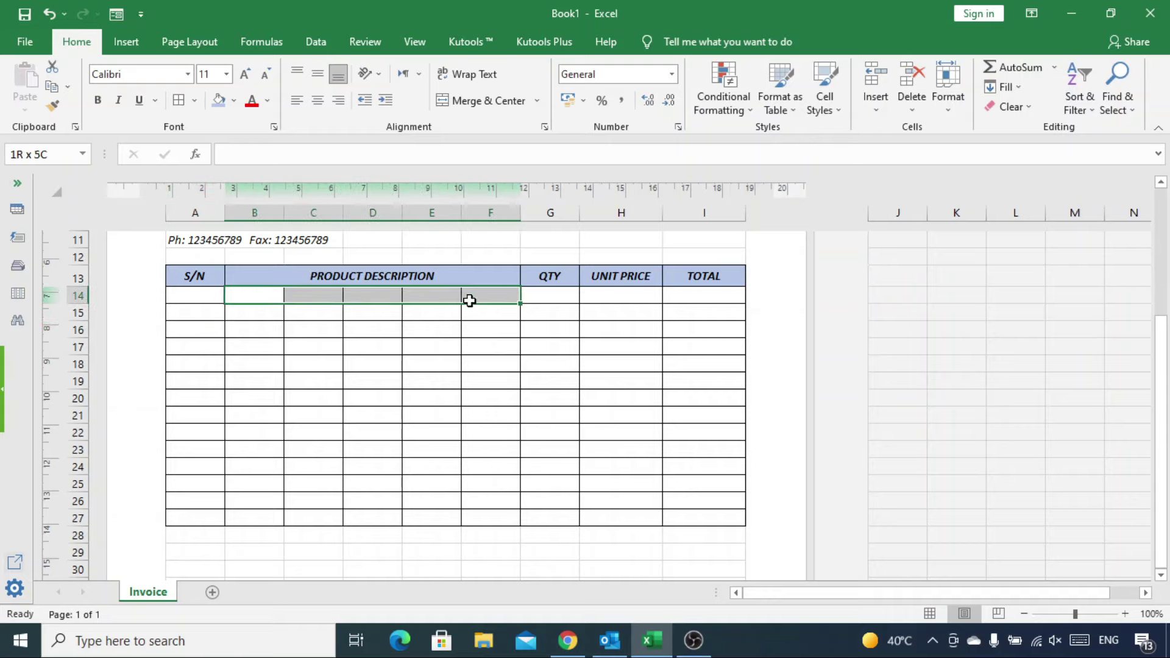
{"action": "left_click", "coordinate": [463, 101]}
{"action": "left_click", "coordinate": [53, 106]}
{"action": "left_click_drag", "start_coordinate": [287, 318], "coordinate": [496, 509]}
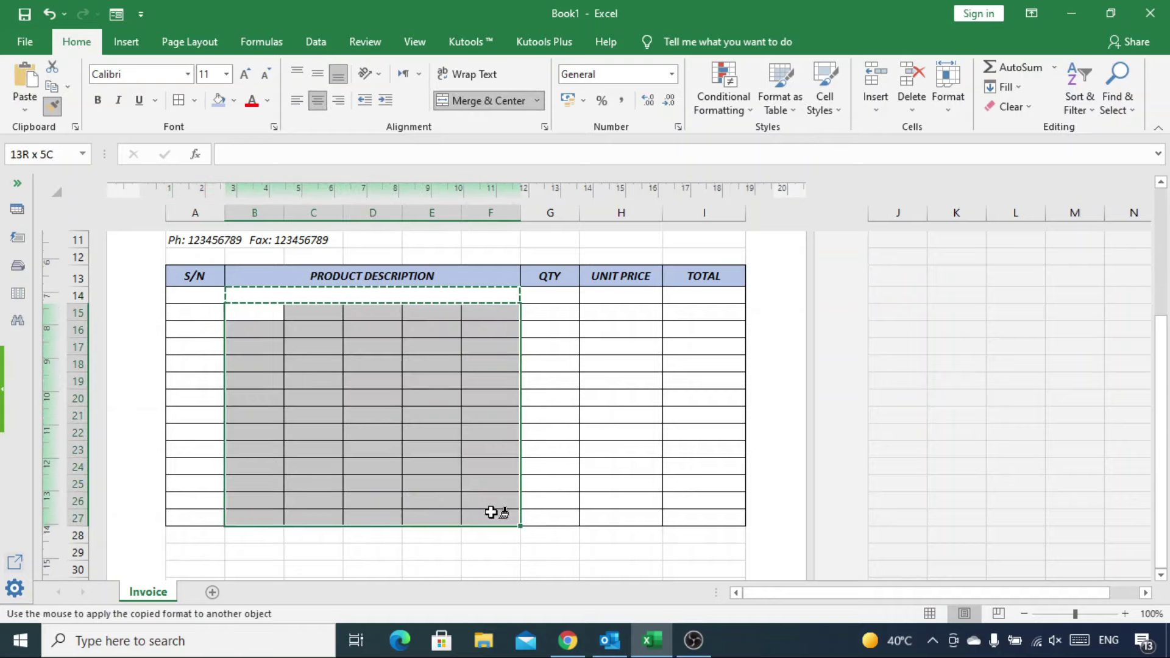
{"action": "left_click", "coordinate": [179, 294]}
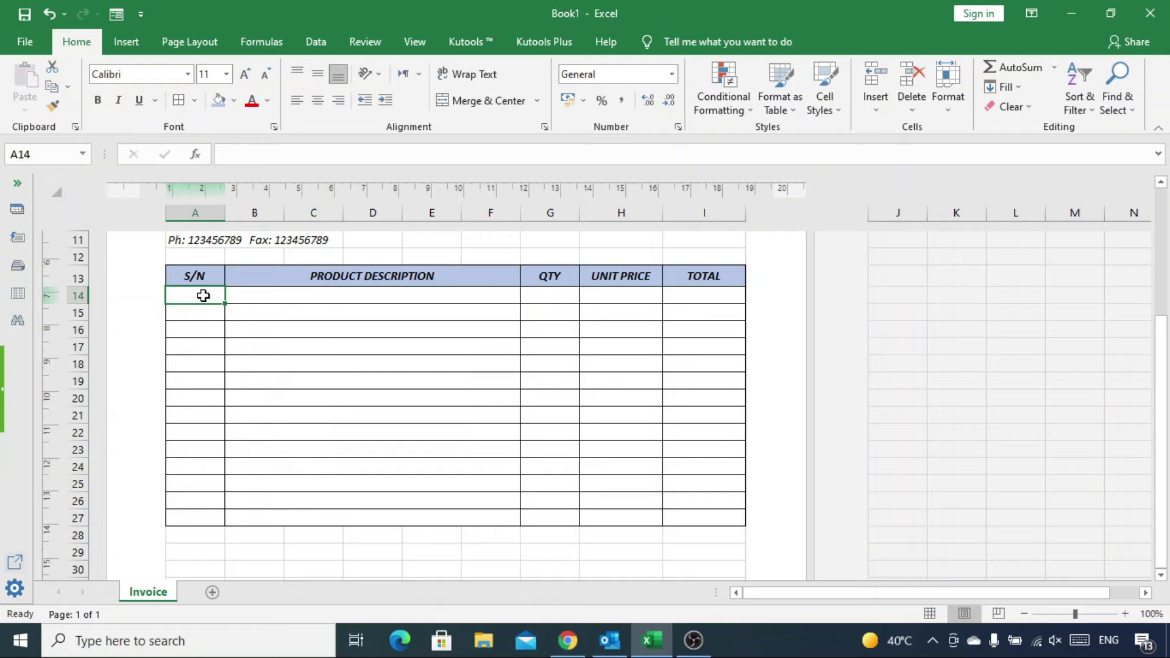
{"action": "left_click_drag", "start_coordinate": [203, 296], "coordinate": [697, 515]}
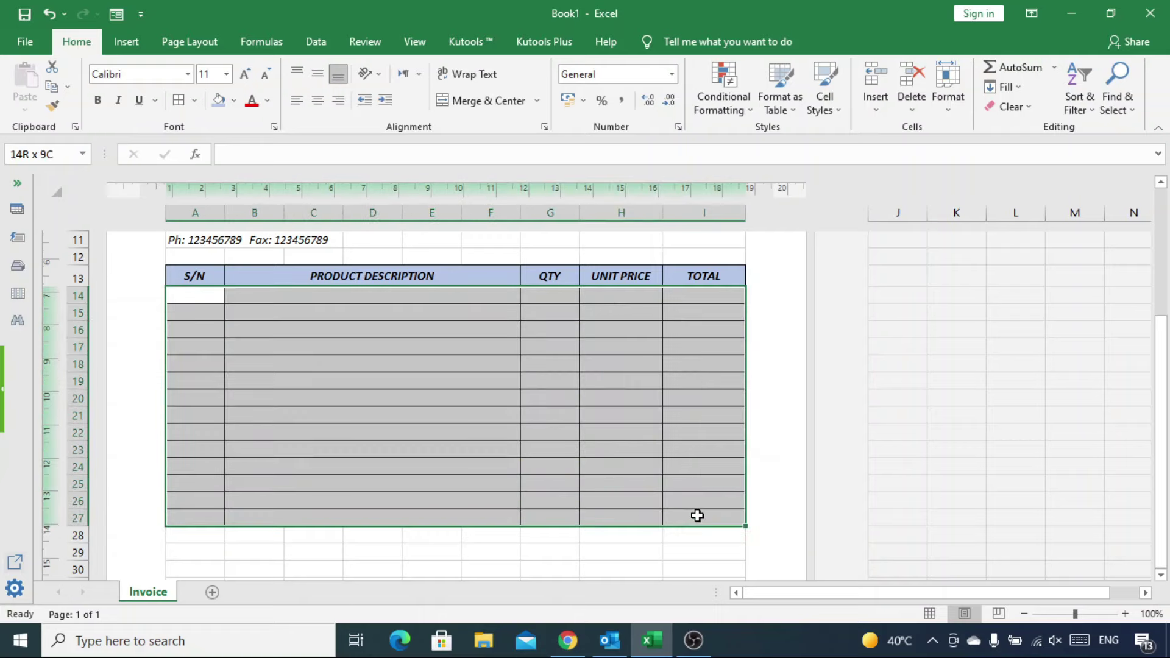
Add a =MOD(ROW(),2)=0 conditional formatting rule with light grey fill to A14:I27
{"action": "left_click", "coordinate": [723, 109]}
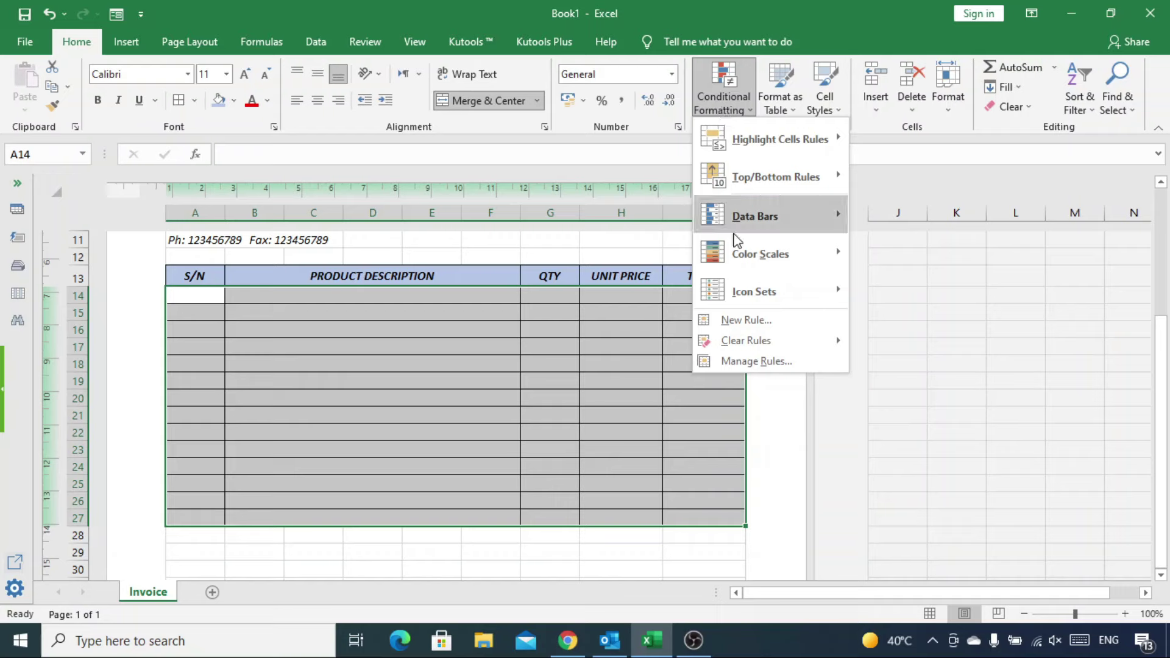
{"action": "left_click", "coordinate": [747, 321]}
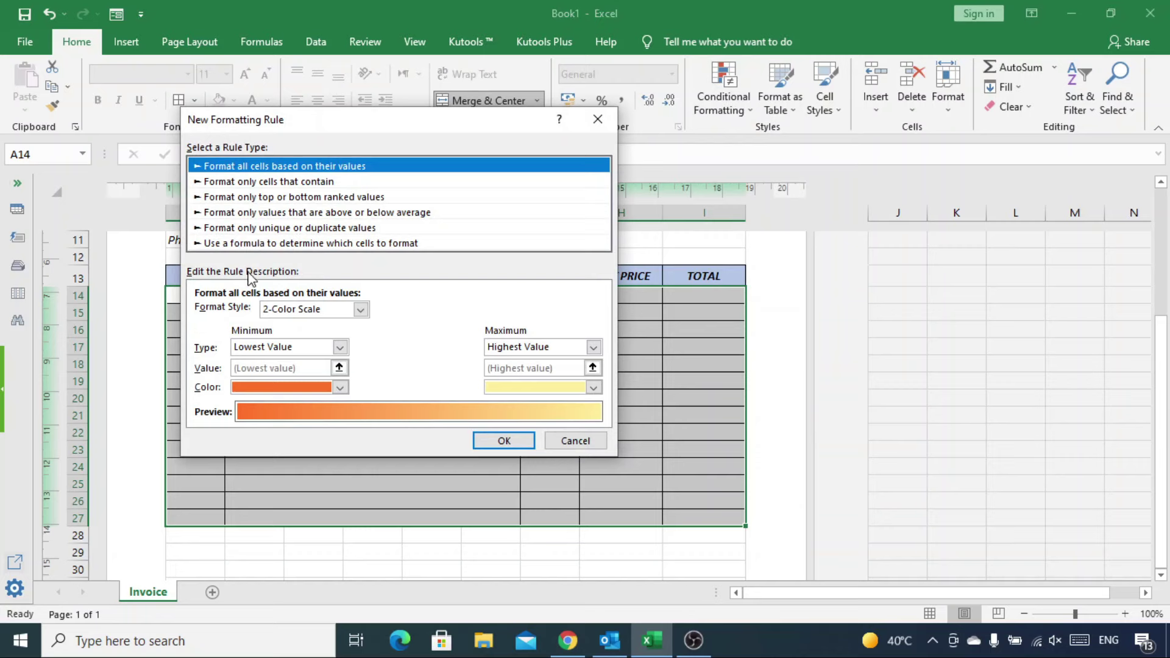
{"action": "left_click", "coordinate": [252, 243]}
{"action": "left_click", "coordinate": [249, 312]}
{"action": "type", "text": "=MOD(ROW(),2)=0"}
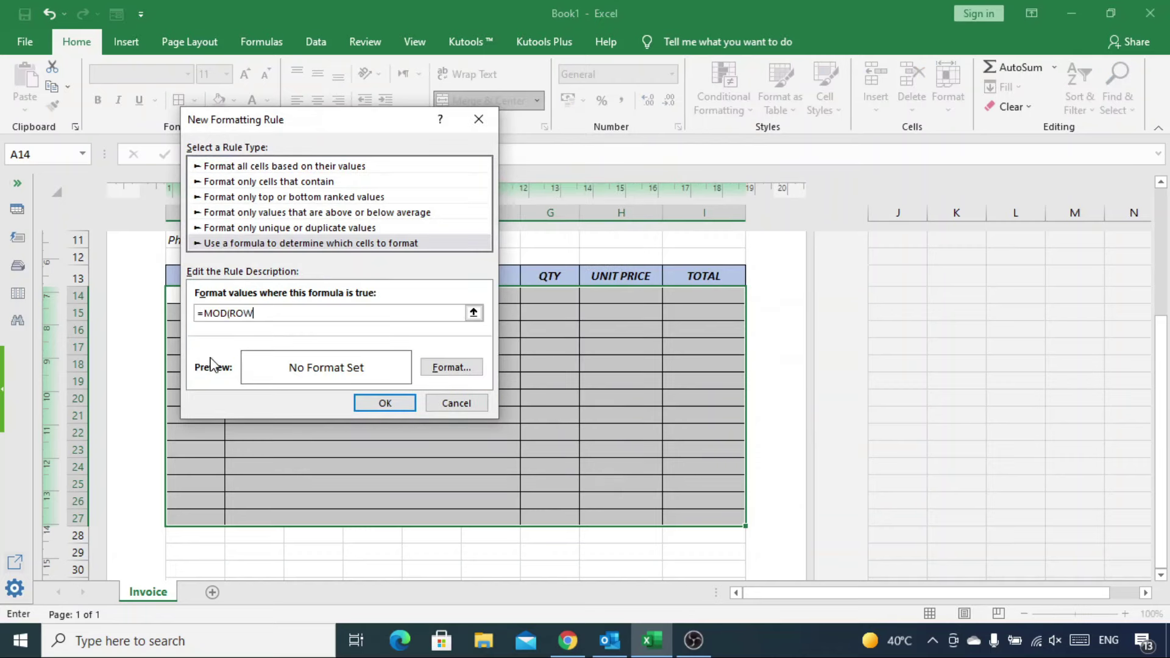
{"action": "left_click", "coordinate": [453, 369]}
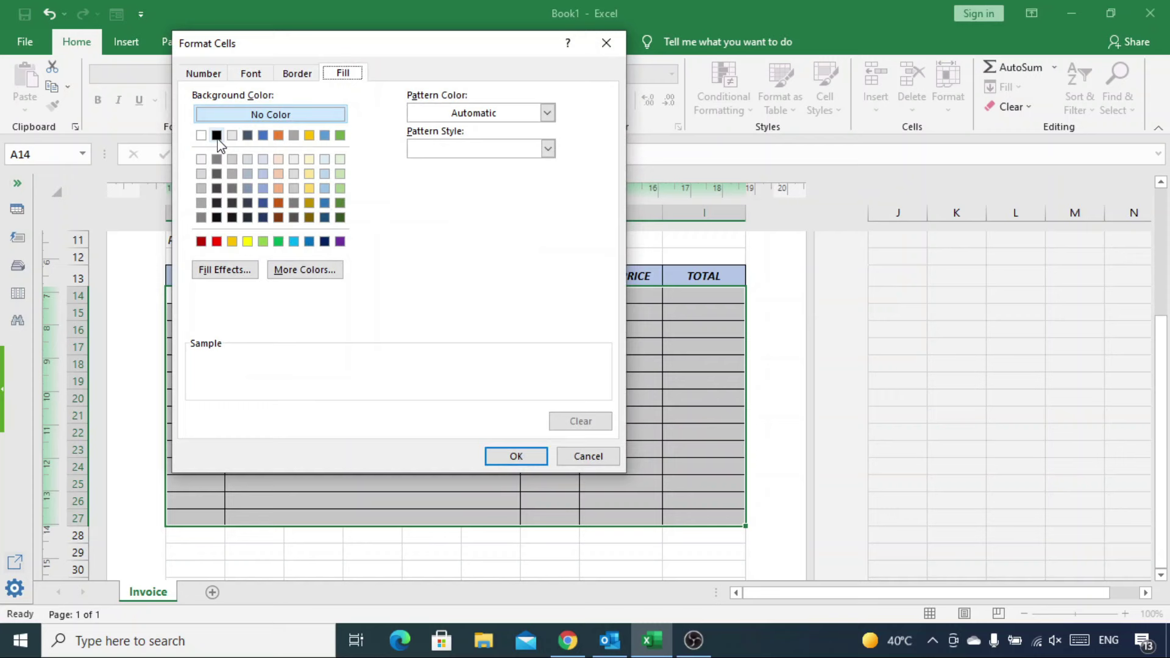
{"action": "left_click", "coordinate": [201, 159]}
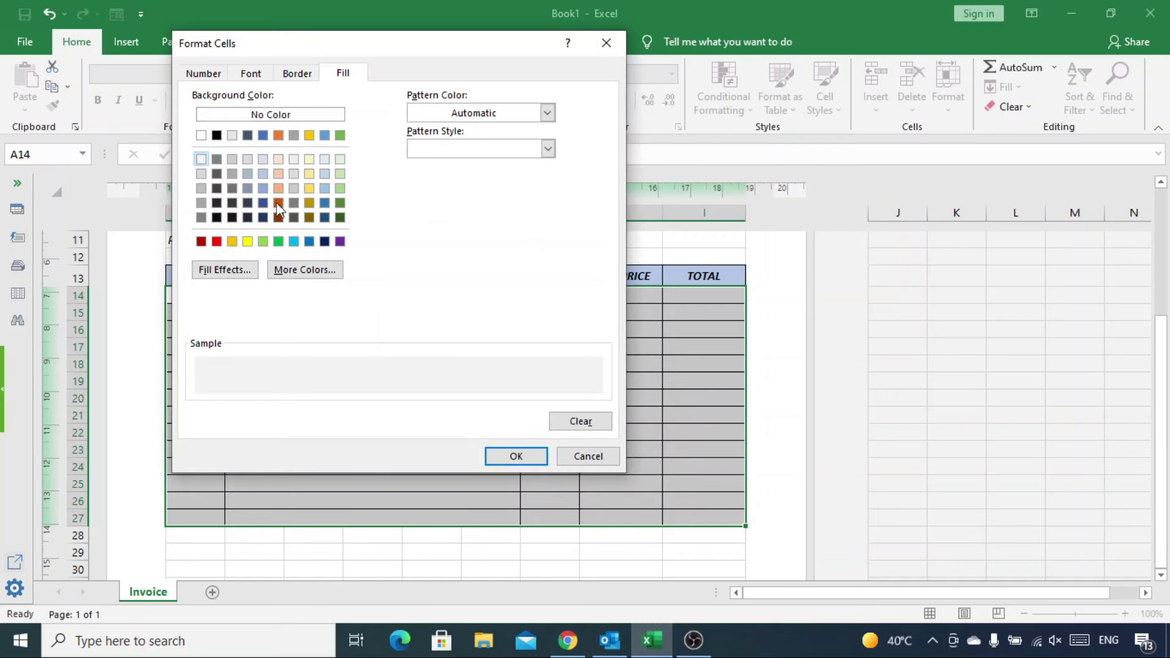
{"action": "left_click", "coordinate": [509, 456]}
{"action": "left_click", "coordinate": [389, 399]}
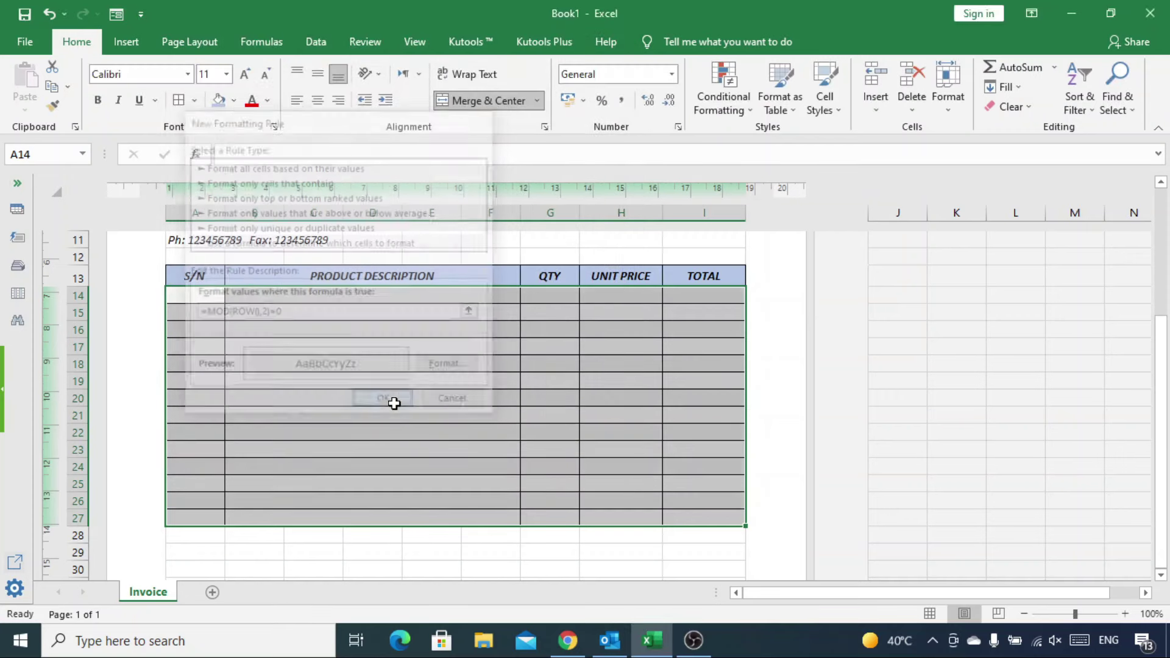
{"action": "left_click", "coordinate": [200, 294]}
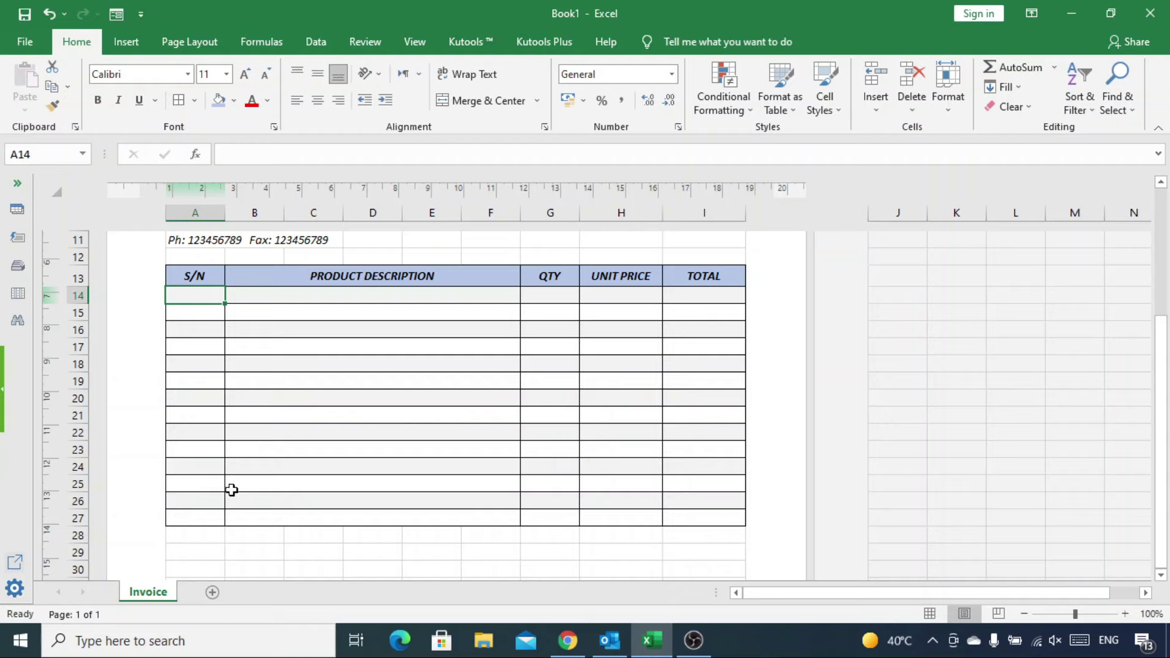
Enter the labels SUB TOTAL, VAT 5%, DISCOUNT 10% and GRAND TOTAL in H28:H31
{"action": "scroll", "coordinate": [232, 490], "scroll_direction": "down", "scroll_amount": 1}
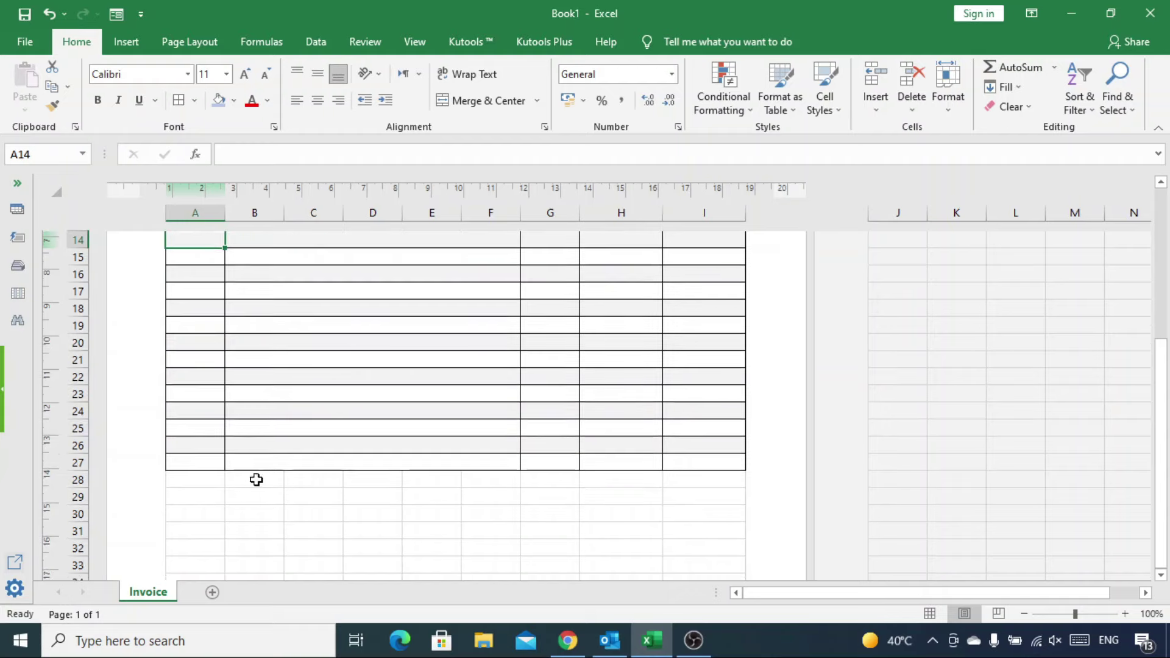
{"action": "left_click", "coordinate": [612, 482]}
{"action": "scroll", "coordinate": [614, 492], "scroll_direction": "down", "scroll_amount": 1}
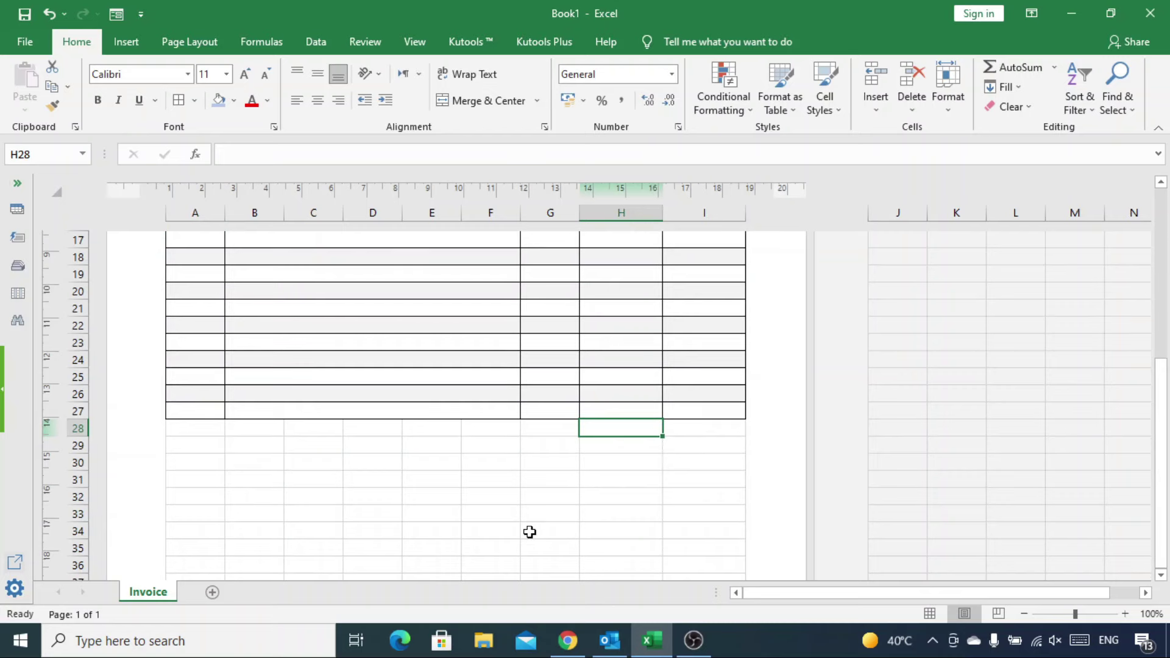
{"action": "type", "text": "SUB TOTAL"}
{"action": "key", "text": "Return"}
{"action": "type", "text": "VAT 5%"}
{"action": "key", "text": "Return"}
{"action": "type", "text": "DISCO"}
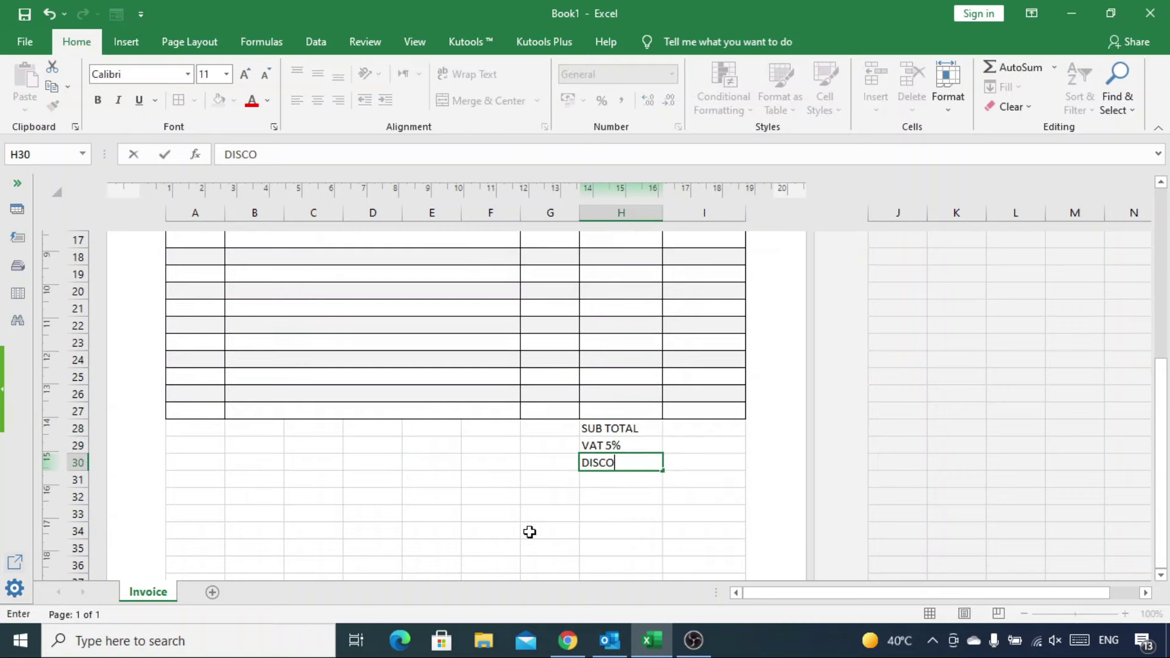
{"action": "type", "text": "UNT 10%"}
{"action": "key", "text": "Return"}
{"action": "type", "text": "GRAND TOTAL"}
{"action": "key", "text": "Return"}
Make the four totals labels bold and italic
{"action": "key", "text": "Up"}
{"action": "key", "text": "shift+Up"}
{"action": "key", "text": "shift+Up"}
{"action": "key", "text": "shift+Up"}
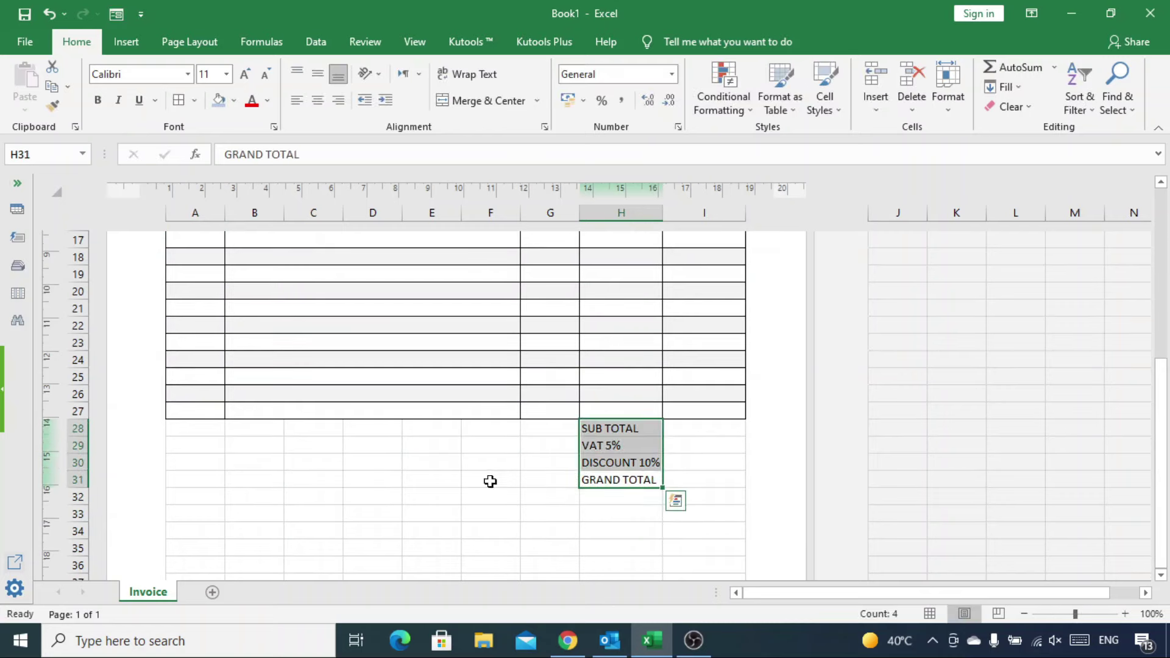
{"action": "left_click", "coordinate": [98, 100]}
{"action": "left_click", "coordinate": [118, 100]}
{"action": "left_click", "coordinate": [619, 480]}
Draw bottom border lines under the DISCOUNT and GRAND TOTAL rows and make row 31 taller
{"action": "left_click", "coordinate": [706, 430]}
{"action": "key", "text": "Return"}
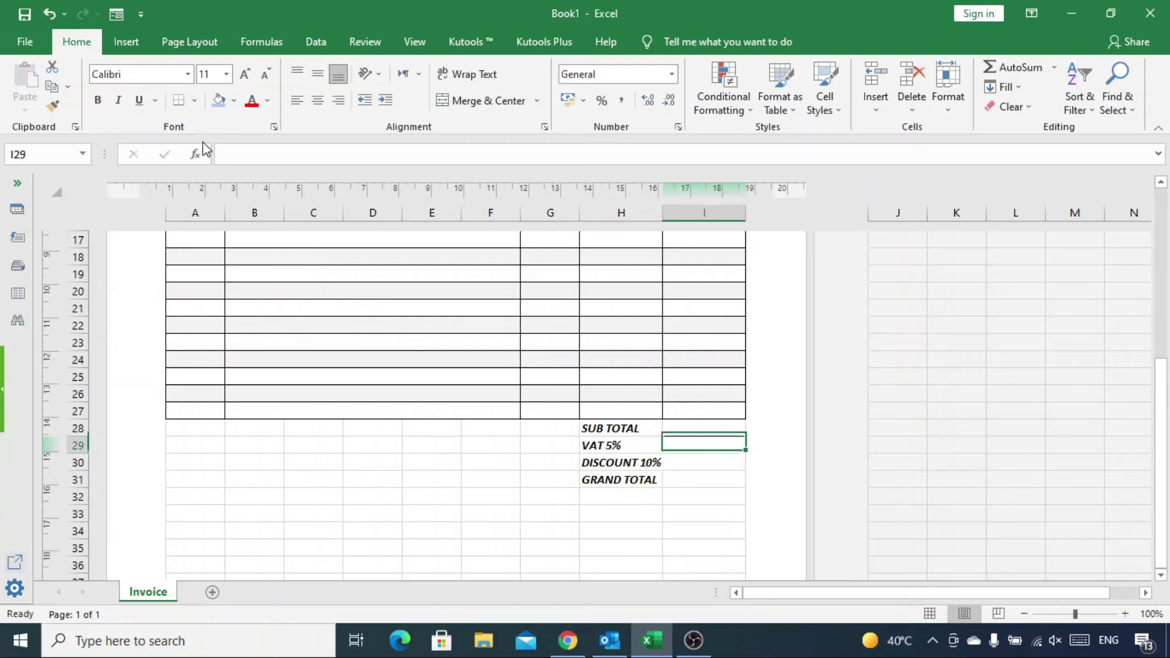
{"action": "key", "text": "Return"}
{"action": "left_click", "coordinate": [193, 100]}
{"action": "left_click", "coordinate": [201, 434]}
{"action": "left_click_drag", "start_coordinate": [582, 470], "coordinate": [743, 470]}
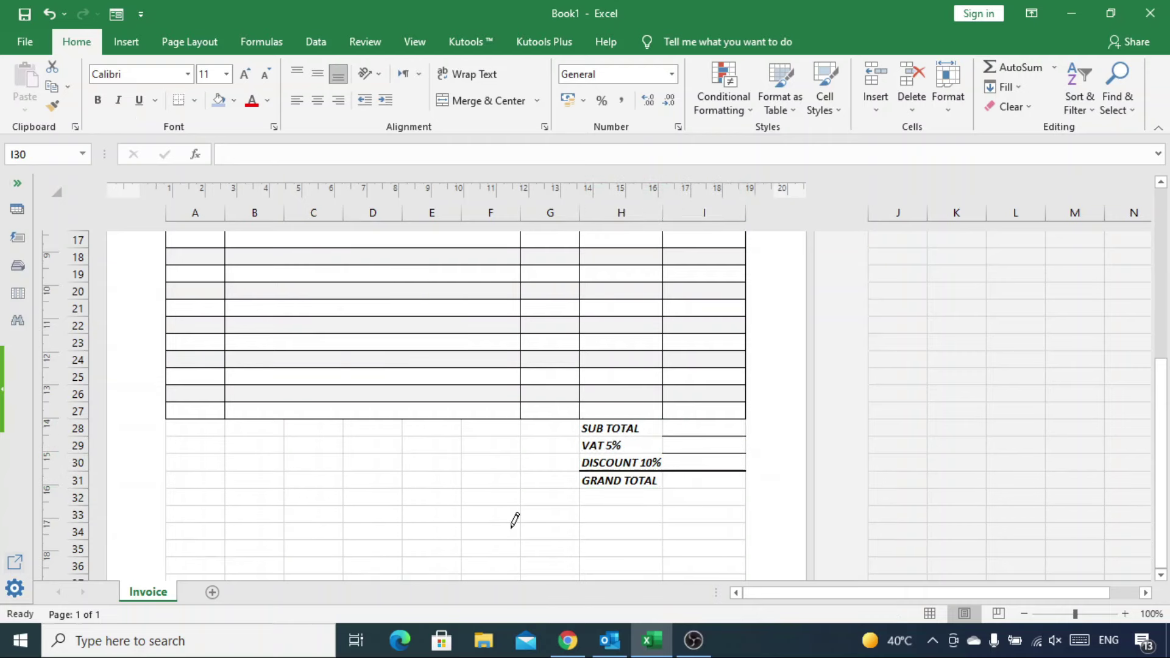
{"action": "left_click_drag", "start_coordinate": [582, 489], "coordinate": [744, 489]}
{"action": "left_click_drag", "start_coordinate": [81, 488], "coordinate": [81, 500]}
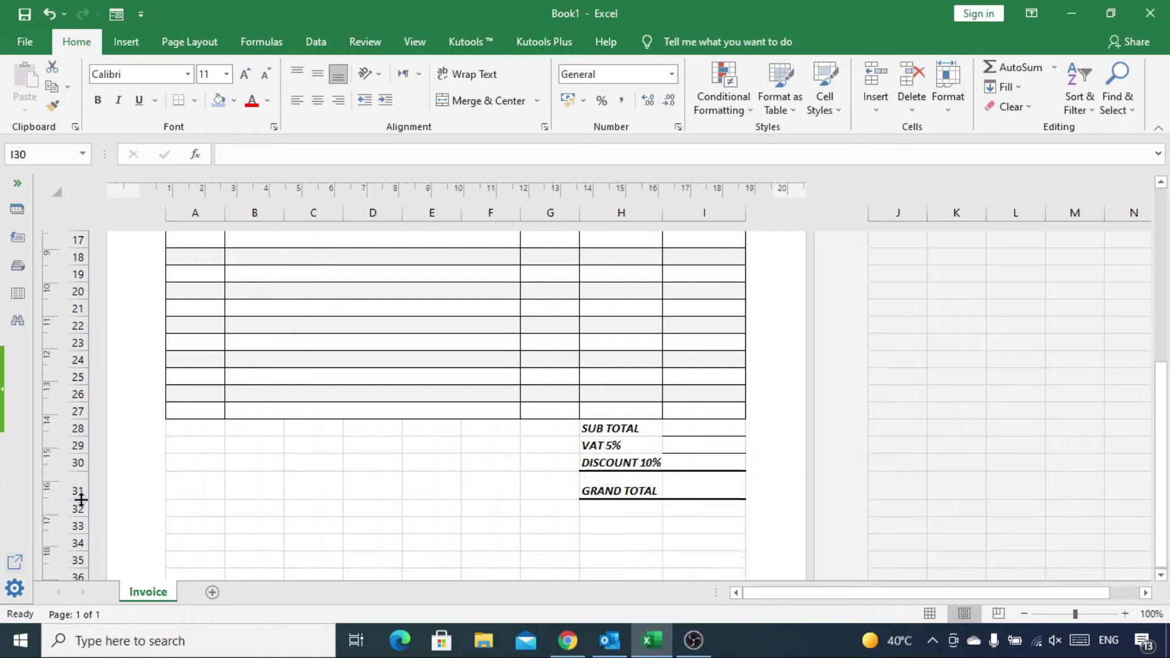
{"action": "left_click", "coordinate": [652, 491]}
{"action": "left_click", "coordinate": [640, 523]}
{"action": "scroll", "coordinate": [353, 465], "scroll_direction": "down", "scroll_amount": 4}
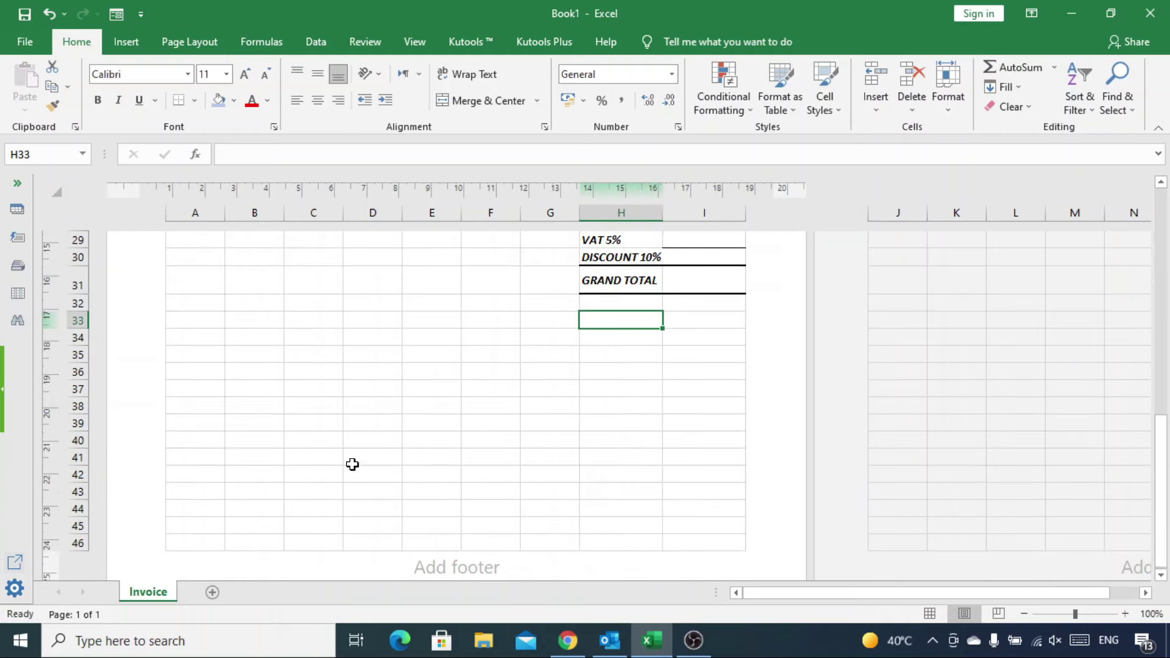
Enter a bold, italic, underlined 'Term & Conditions:' heading in A40
{"action": "left_click", "coordinate": [205, 442]}
{"action": "type", "text": "&"}
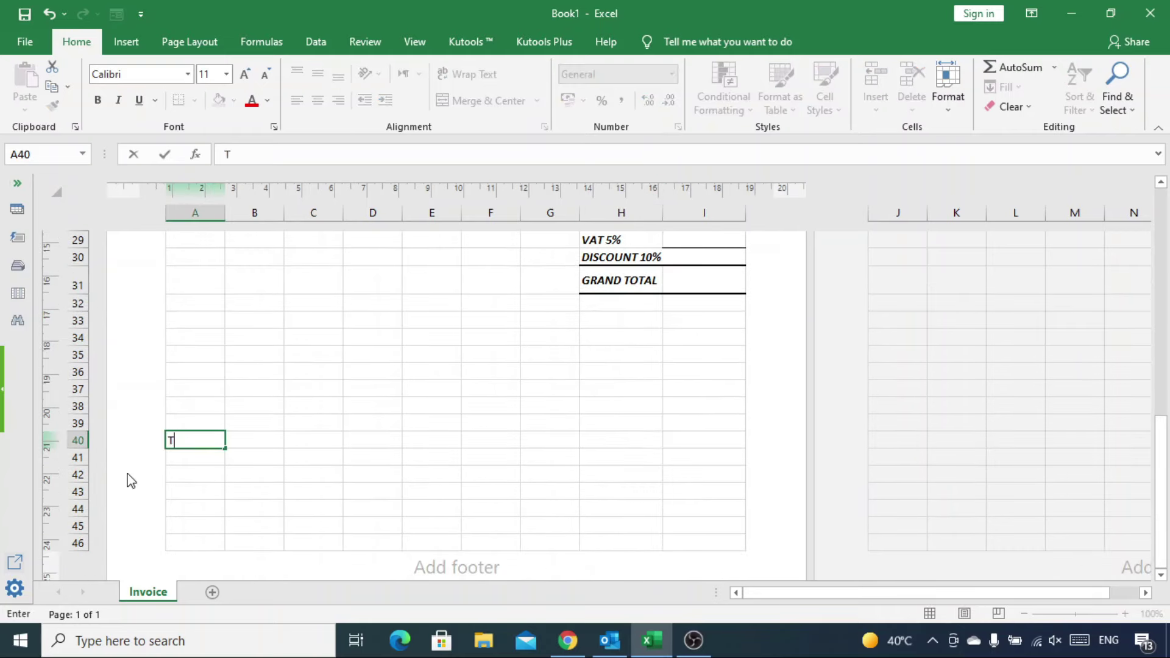
{"action": "type", "text": " Conditions:"}
{"action": "key", "text": "shift+Right"}
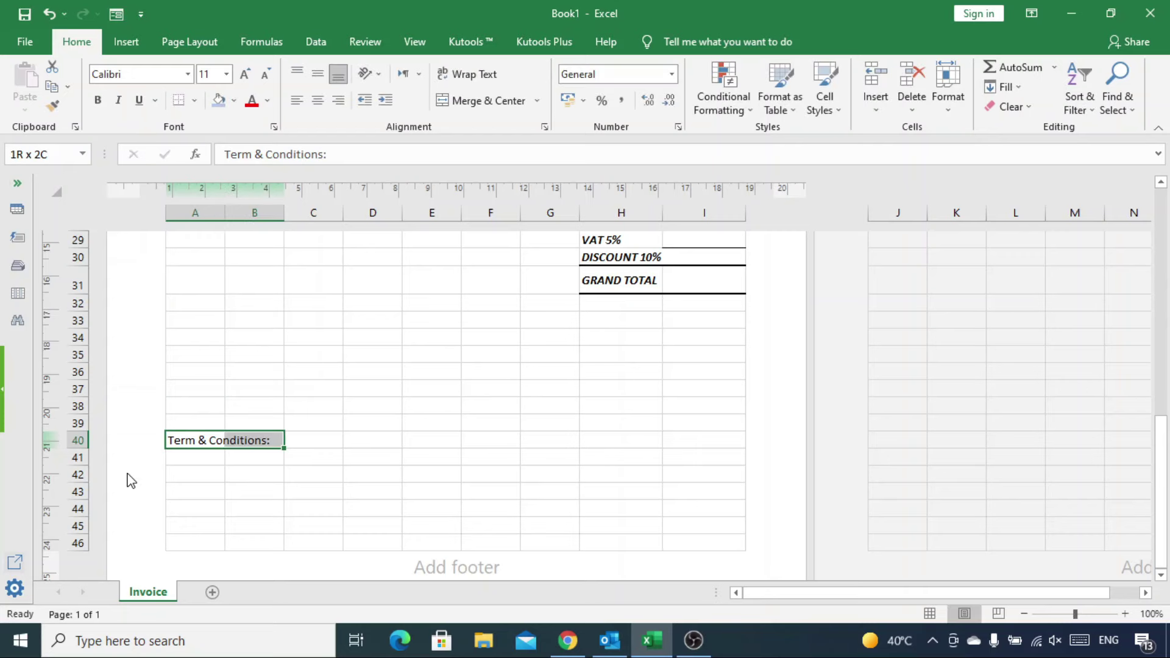
{"action": "key", "text": "ctrl+b"}
{"action": "key", "text": "ctrl+i"}
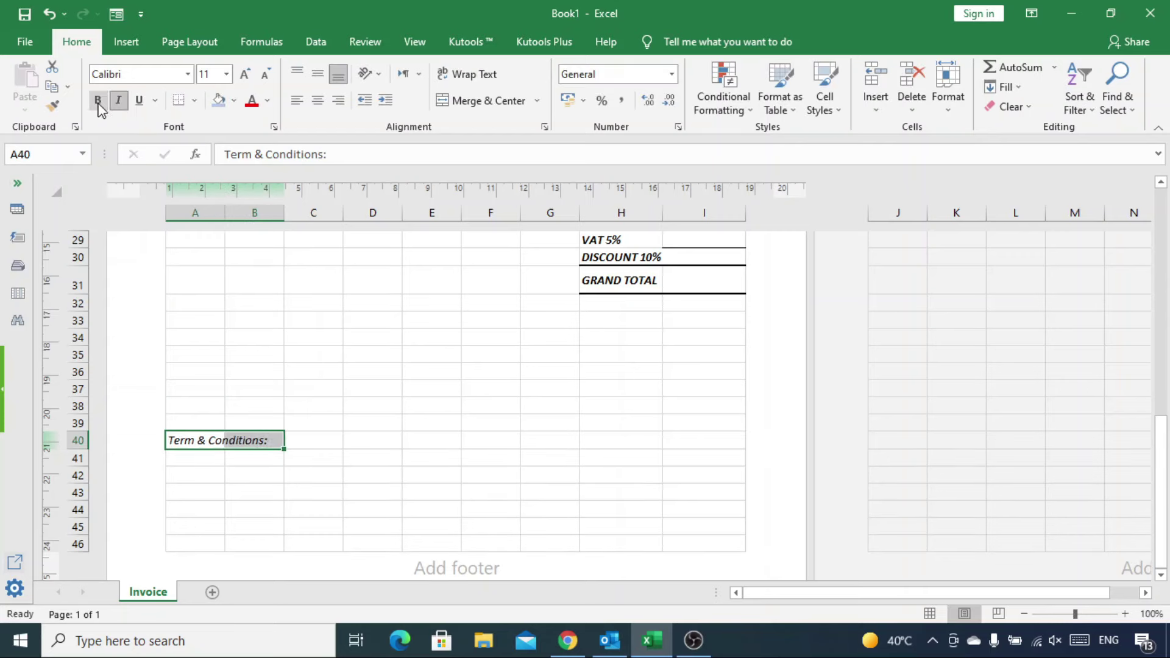
{"action": "key", "text": "ctrl+shift+period"}
{"action": "key", "text": "Down"}
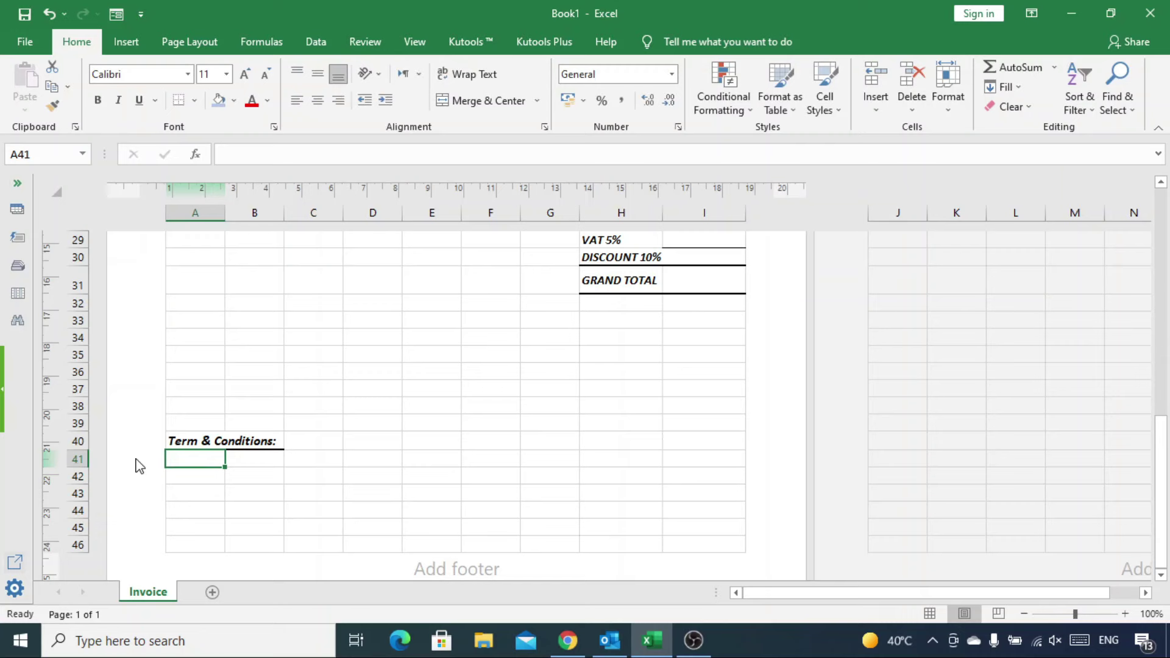
Add 'Payment is due within 30 days' in a merged A41:I43 area aligned top-left
{"action": "type", "text": "Payment is due within 30 days"}
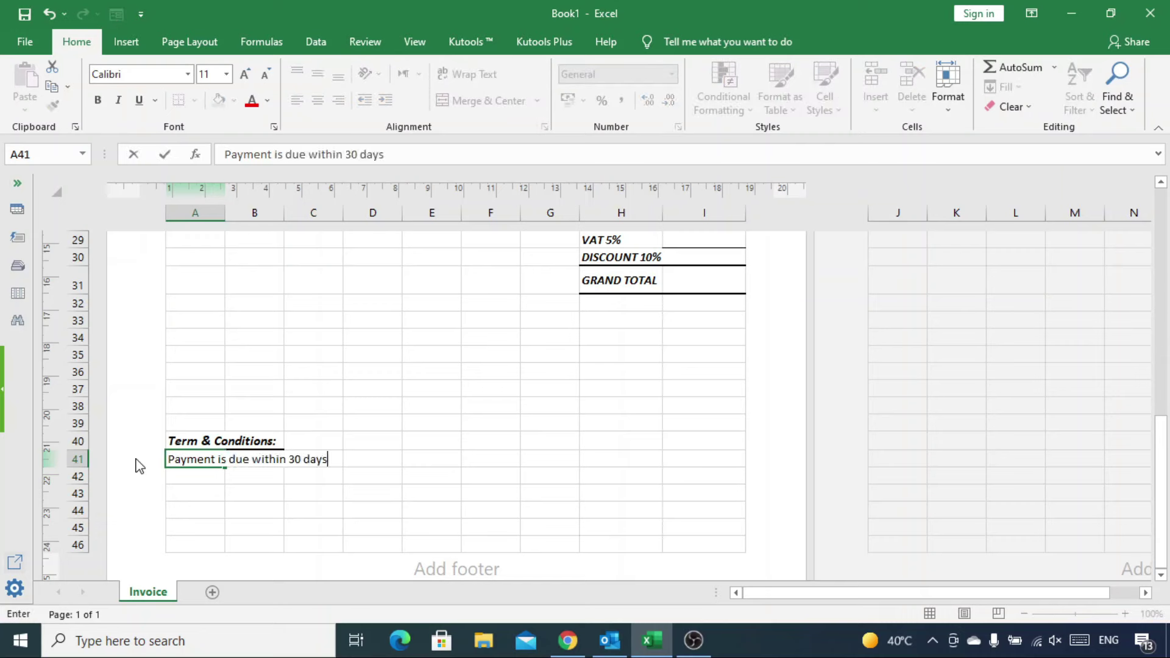
{"action": "key", "text": "ctrl+i"}
{"action": "left_click_drag", "start_coordinate": [190, 458], "coordinate": [742, 497]}
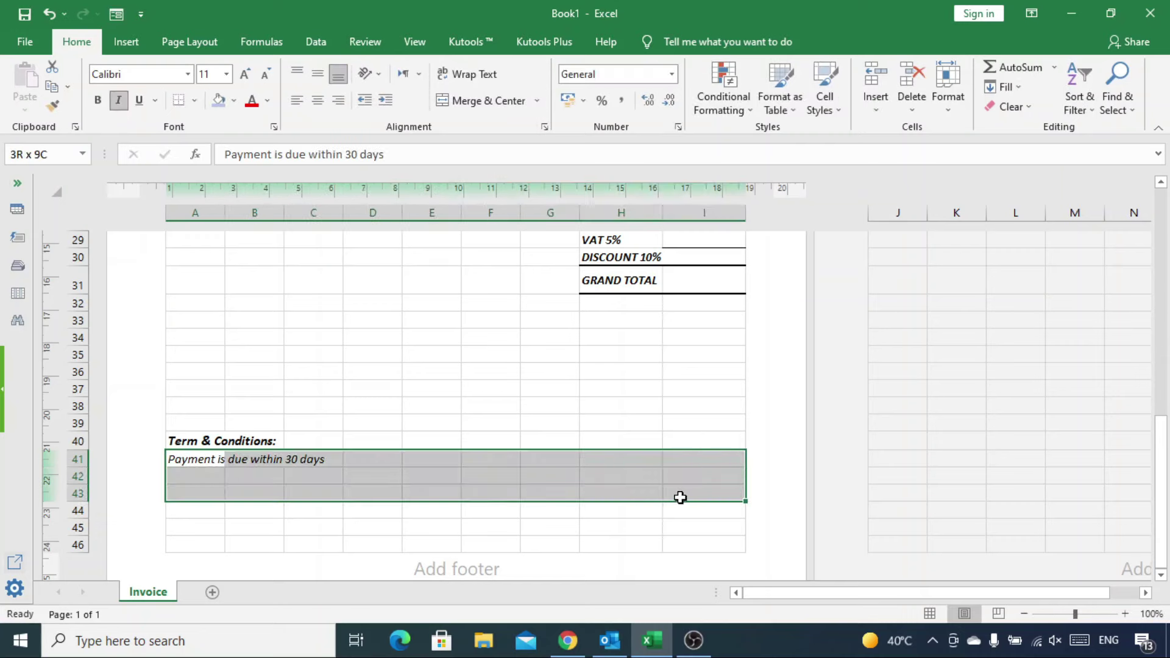
{"action": "left_click", "coordinate": [488, 101]}
{"action": "left_click", "coordinate": [297, 72]}
{"action": "left_click", "coordinate": [296, 100]}
Create merged 'Prepared by:' (A44:C46) and 'Checked by' (D44:G46) signature boxes
{"action": "left_click", "coordinate": [201, 511]}
{"action": "type", "text": "P"}
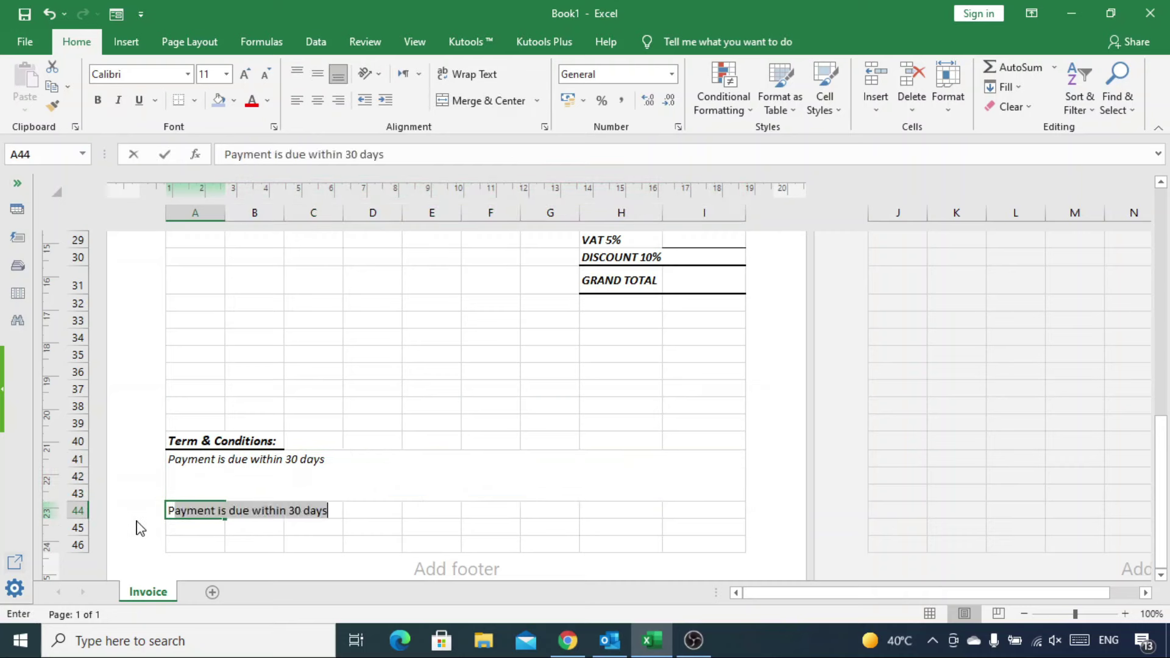
{"action": "type", "text": "repared by:"}
{"action": "key", "text": "Tab"}
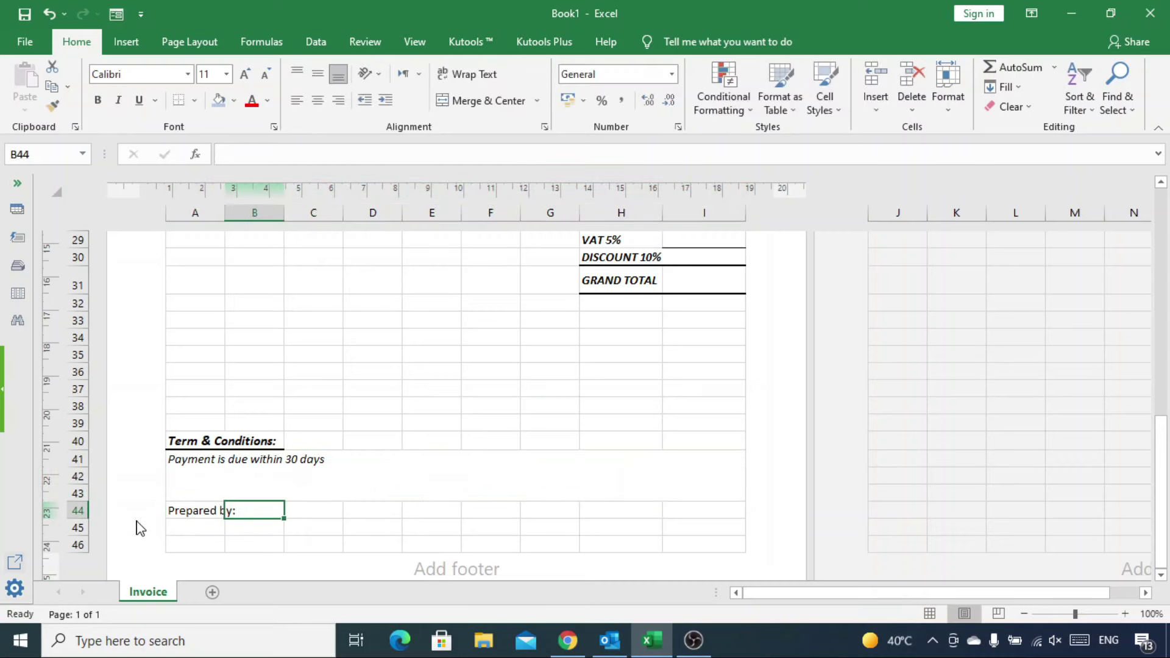
{"action": "left_click_drag", "start_coordinate": [207, 511], "coordinate": [290, 545]}
{"action": "left_click", "coordinate": [481, 100]}
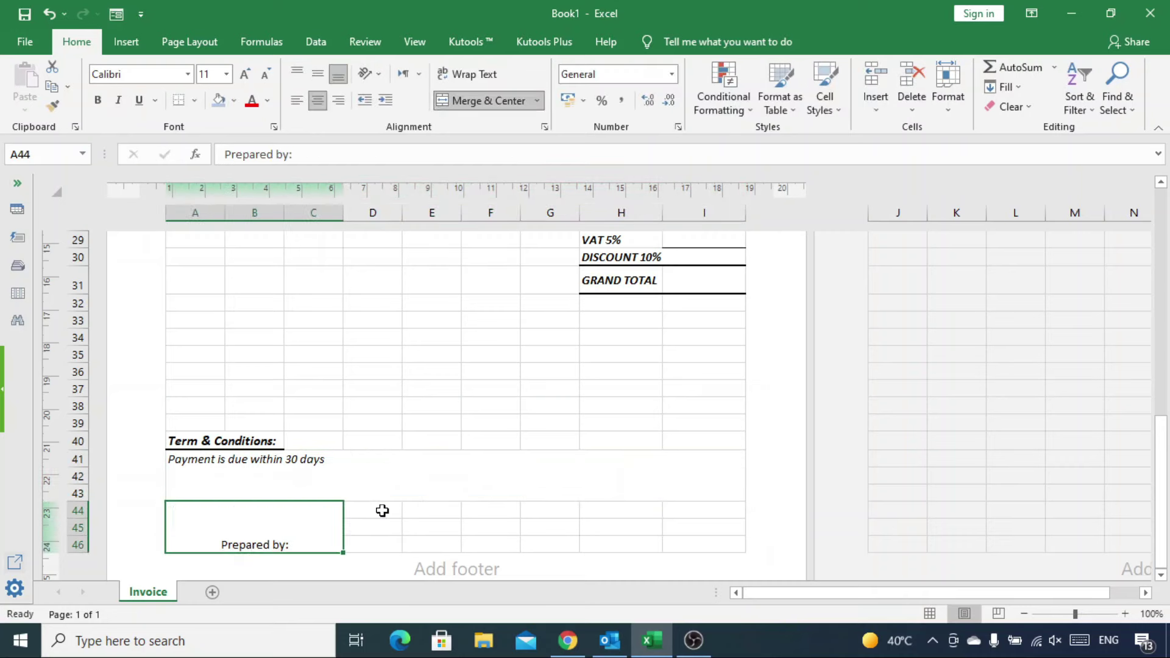
{"action": "left_click", "coordinate": [381, 511]}
{"action": "type", "text": "ecked by:"}
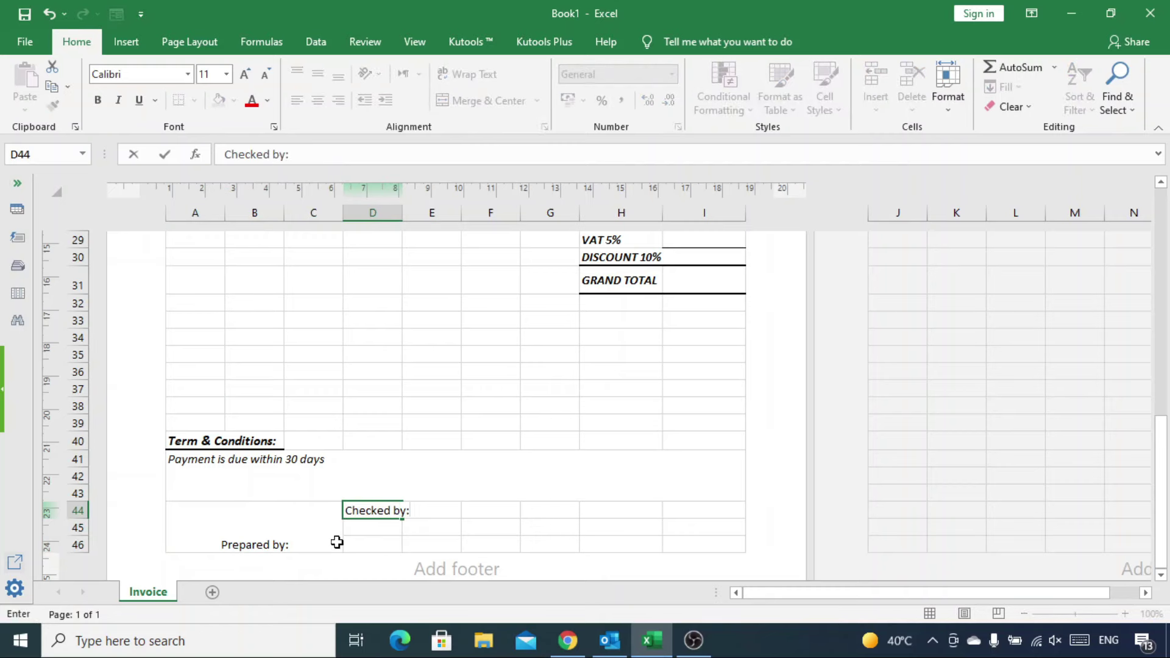
{"action": "mouse_move", "coordinate": [372, 511]}
{"action": "left_mouse_down"}
{"action": "mouse_move", "coordinate": [549, 542]}
{"action": "mouse_move", "coordinate": [701, 512]}
{"action": "left_mouse_up"}
{"action": "left_click", "coordinate": [482, 101]}
Add a merged 'Received by' box at H44 and align all three signature labels top-left
{"action": "left_click", "coordinate": [603, 510]}
{"action": "type", "text": "Received by:"}
{"action": "left_click", "coordinate": [481, 100]}
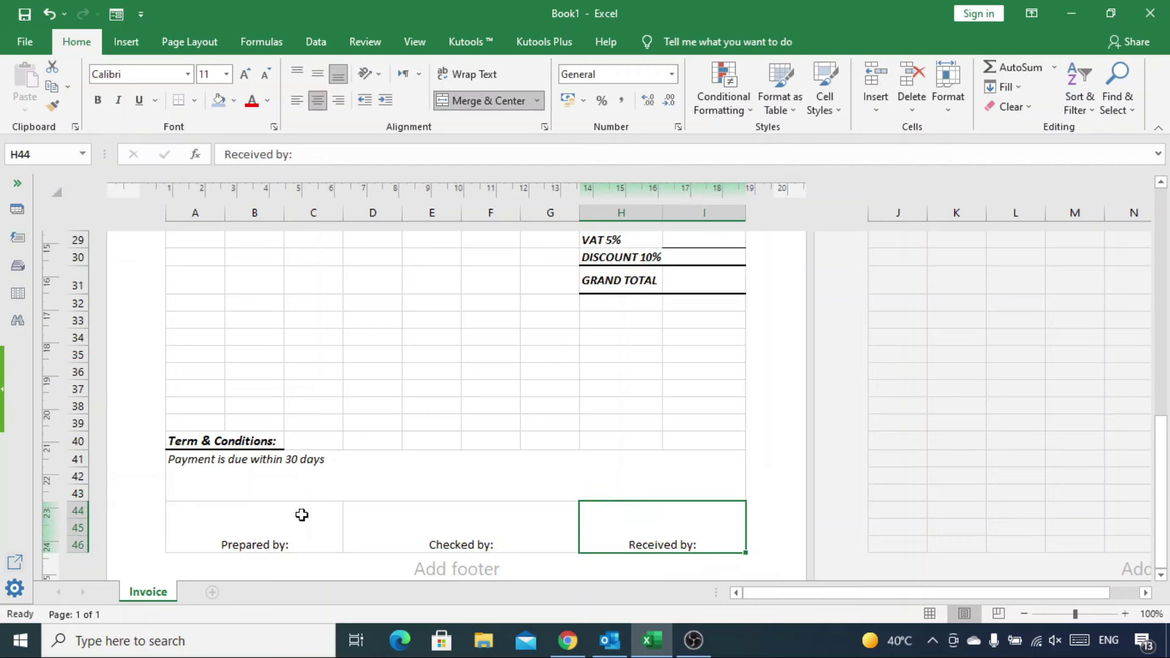
{"action": "left_click_drag", "start_coordinate": [301, 515], "coordinate": [653, 510]}
{"action": "left_click", "coordinate": [297, 74]}
{"action": "left_click", "coordinate": [296, 101]}
{"action": "left_click", "coordinate": [256, 535]}
{"action": "scroll", "coordinate": [444, 470], "scroll_direction": "down", "scroll_amount": 1}
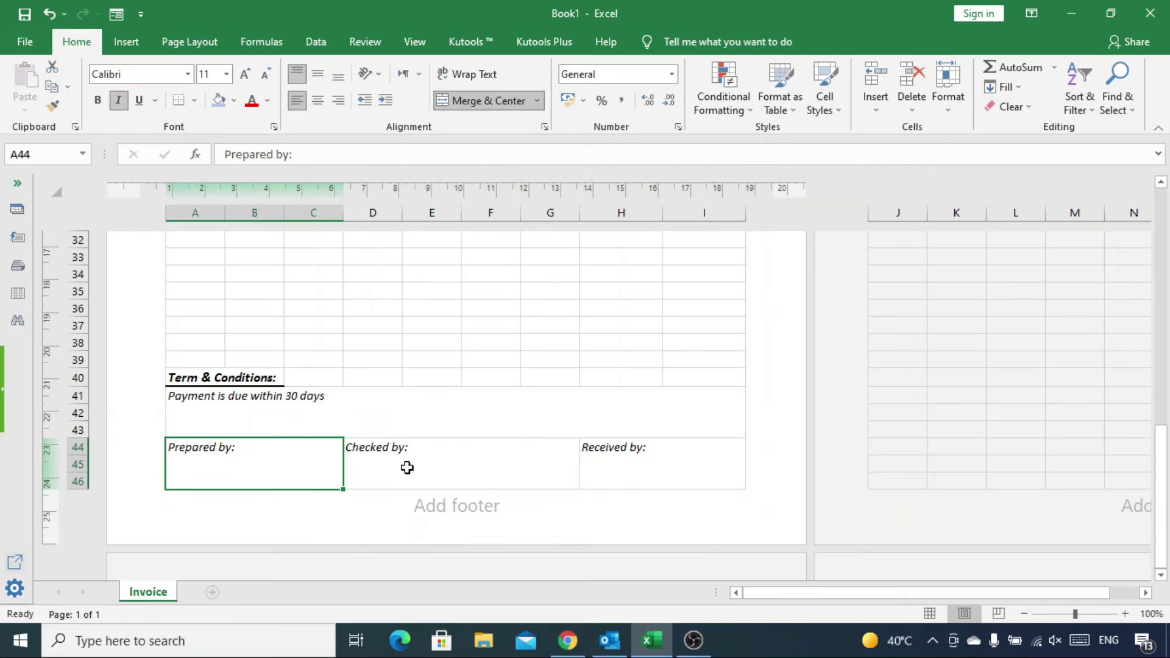
Insert Current Date and Current Time fields into the left footer box
{"action": "left_click", "coordinate": [270, 501]}
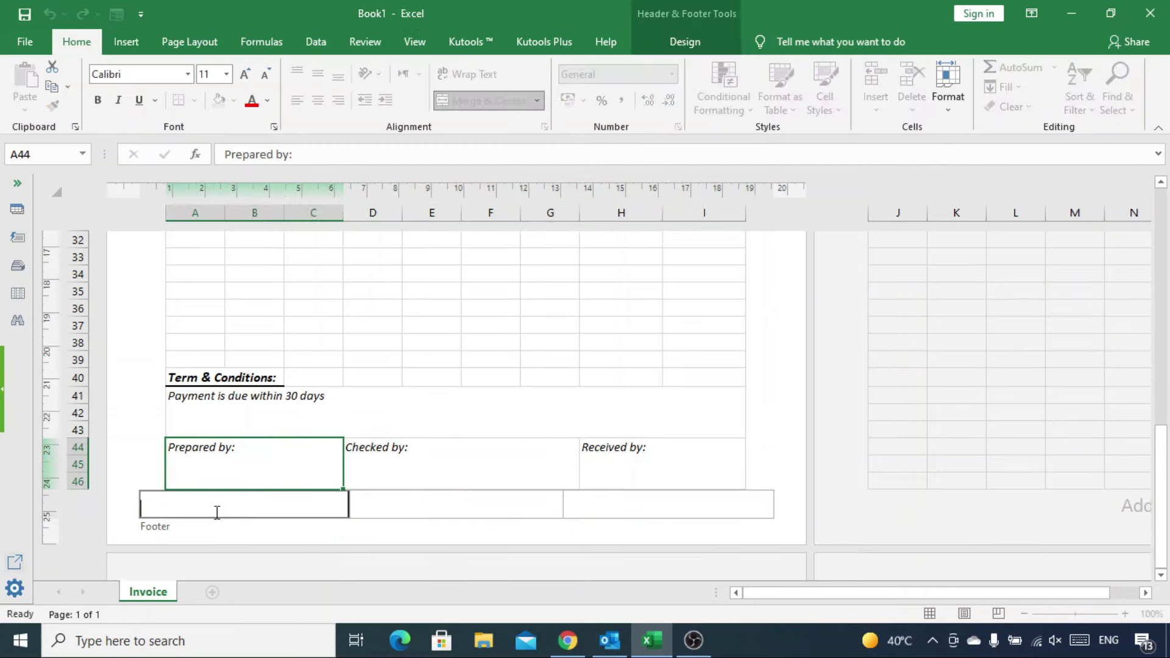
{"action": "left_click", "coordinate": [695, 44]}
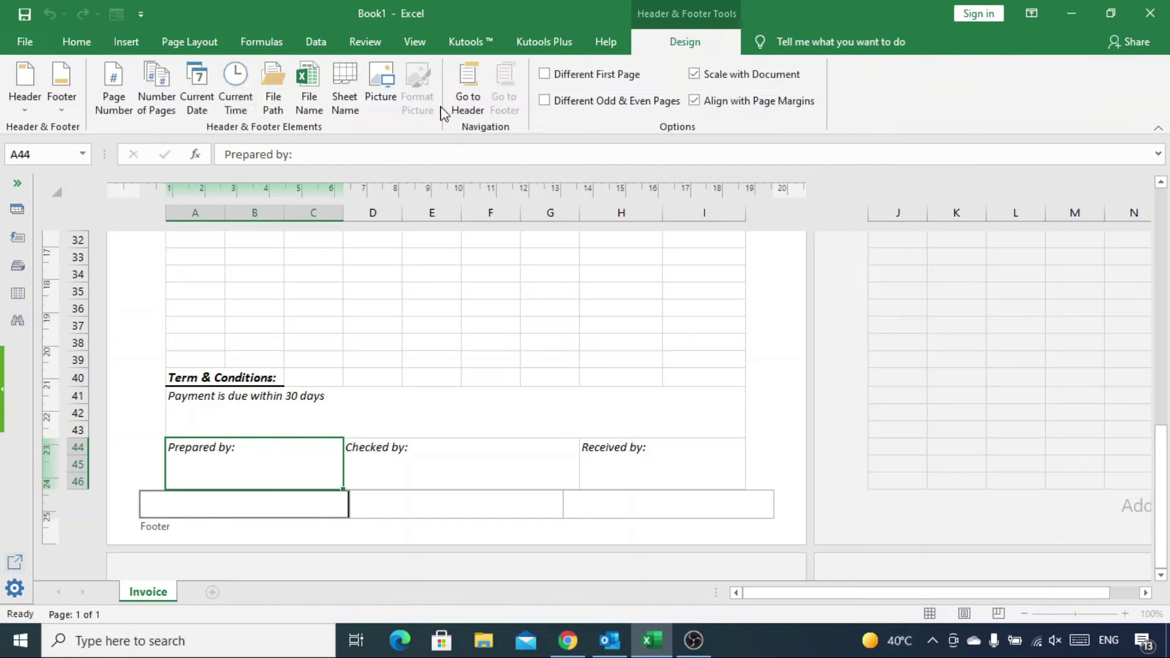
{"action": "left_click", "coordinate": [198, 98]}
{"action": "left_click", "coordinate": [237, 101]}
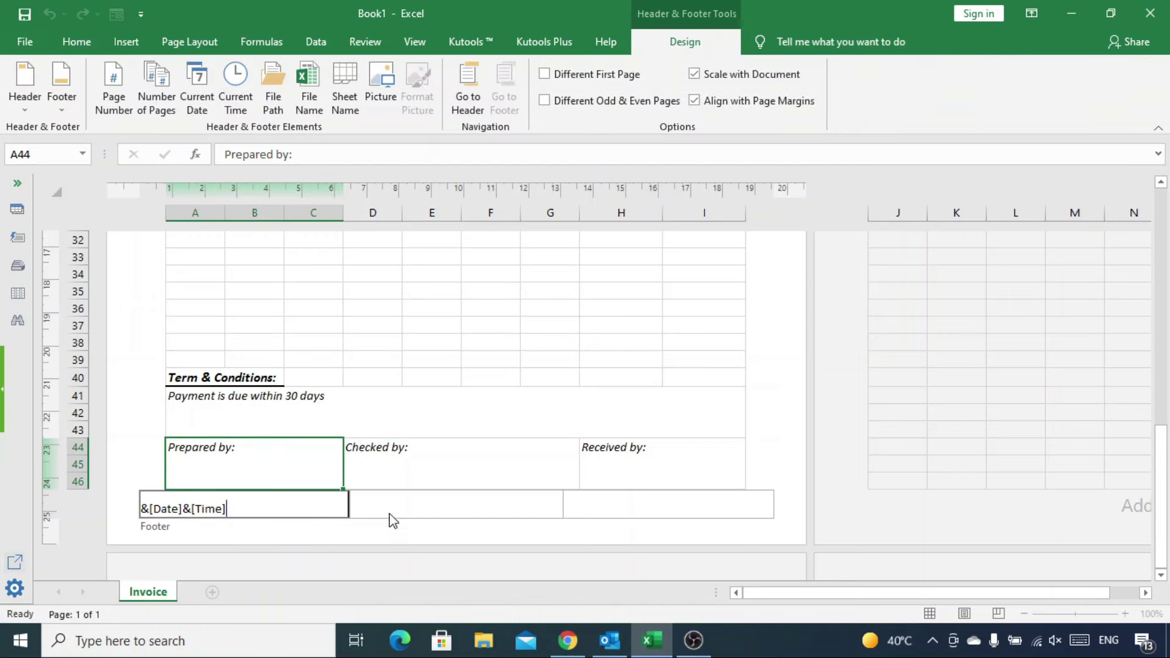
{"action": "left_click", "coordinate": [418, 469]}
{"action": "scroll", "coordinate": [453, 457], "scroll_direction": "up", "scroll_amount": 3}
{"action": "scroll", "coordinate": [614, 405], "scroll_direction": "up", "scroll_amount": 2}
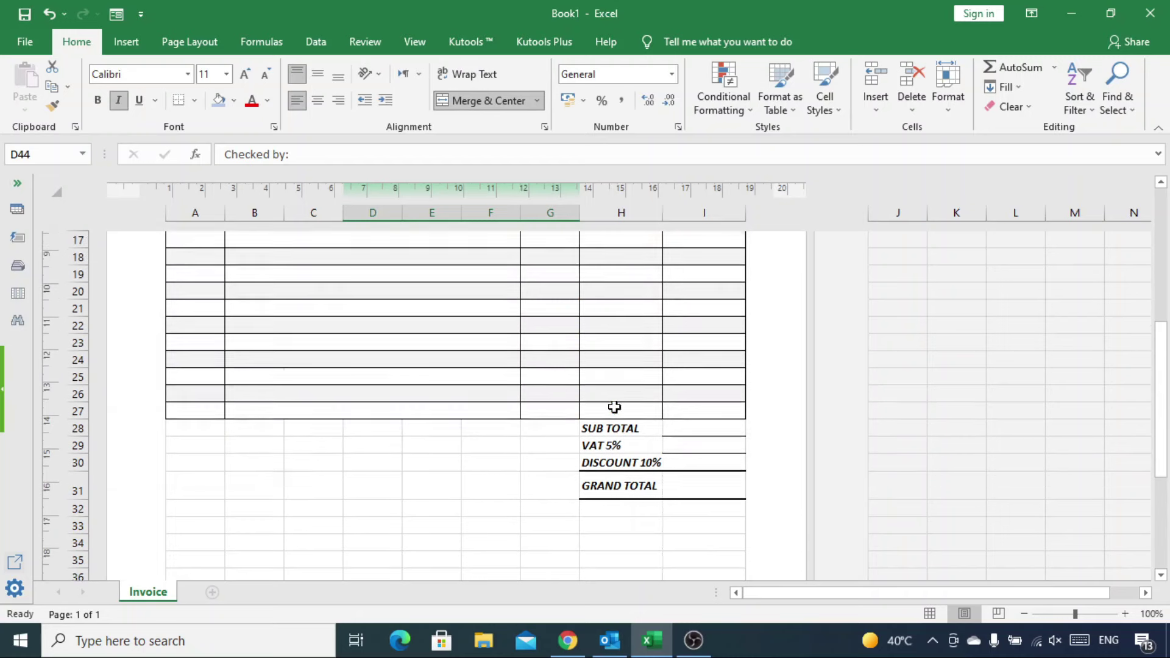
Enter Product 1 (quantity 10, price 500) and Product 2 (quantity 15, price 800)
{"action": "scroll", "coordinate": [614, 407], "scroll_direction": "up", "scroll_amount": 2}
{"action": "type", "text": "Product 1"}
{"action": "key", "text": "Tab"}
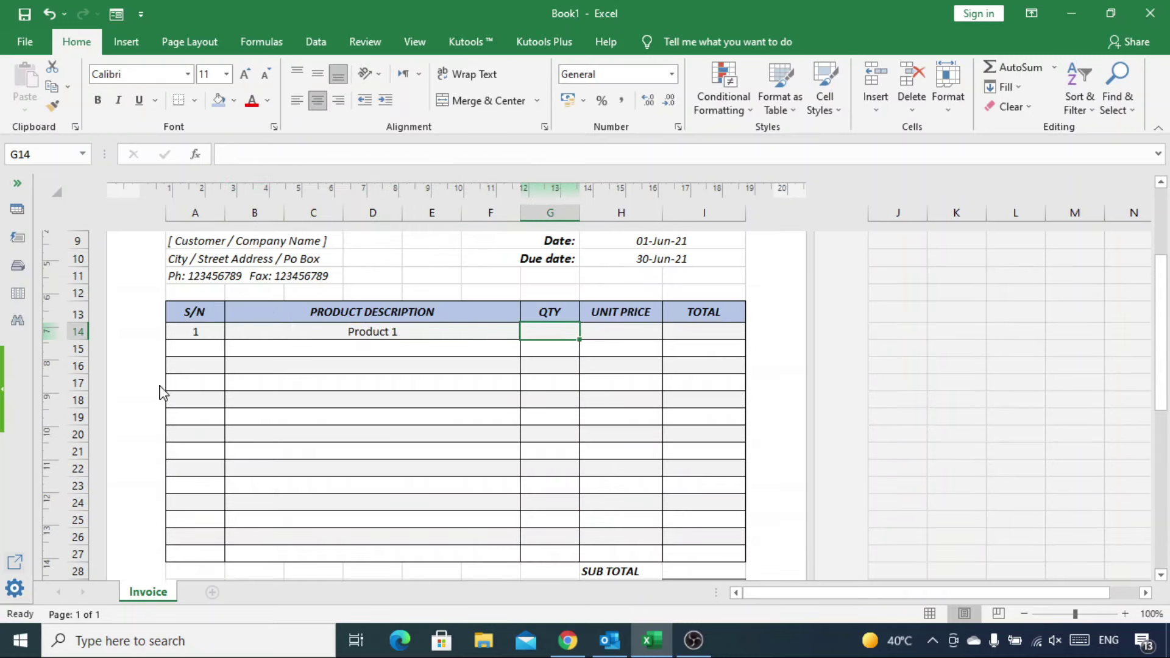
{"action": "type", "text": "10"}
{"action": "key", "text": "Tab"}
{"action": "type", "text": "50"}
{"action": "key", "text": "Return"}
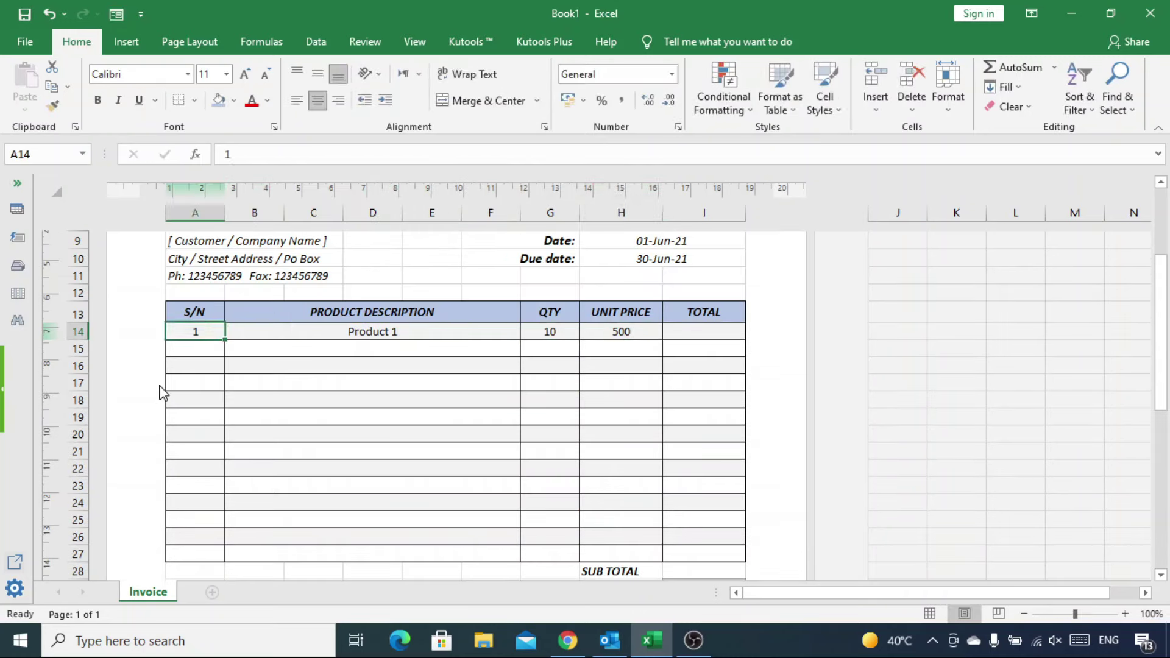
{"action": "type", "text": "2"}
{"action": "key", "text": "Tab"}
{"action": "type", "text": "Product 2"}
{"action": "key", "text": "Tab"}
{"action": "type", "text": "15"}
{"action": "key", "text": "Tab"}
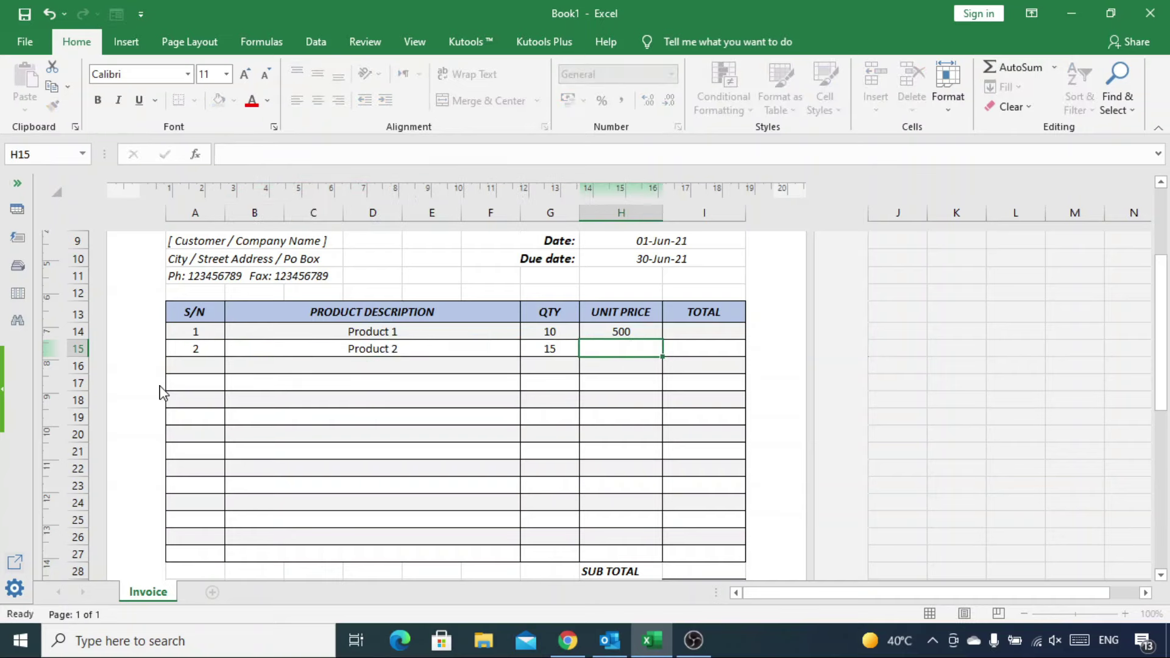
{"action": "type", "text": "800"}
{"action": "key", "text": "Tab"}
Enter =H14*G14 in I14 and fill it down to I27
{"action": "key", "text": "Up"}
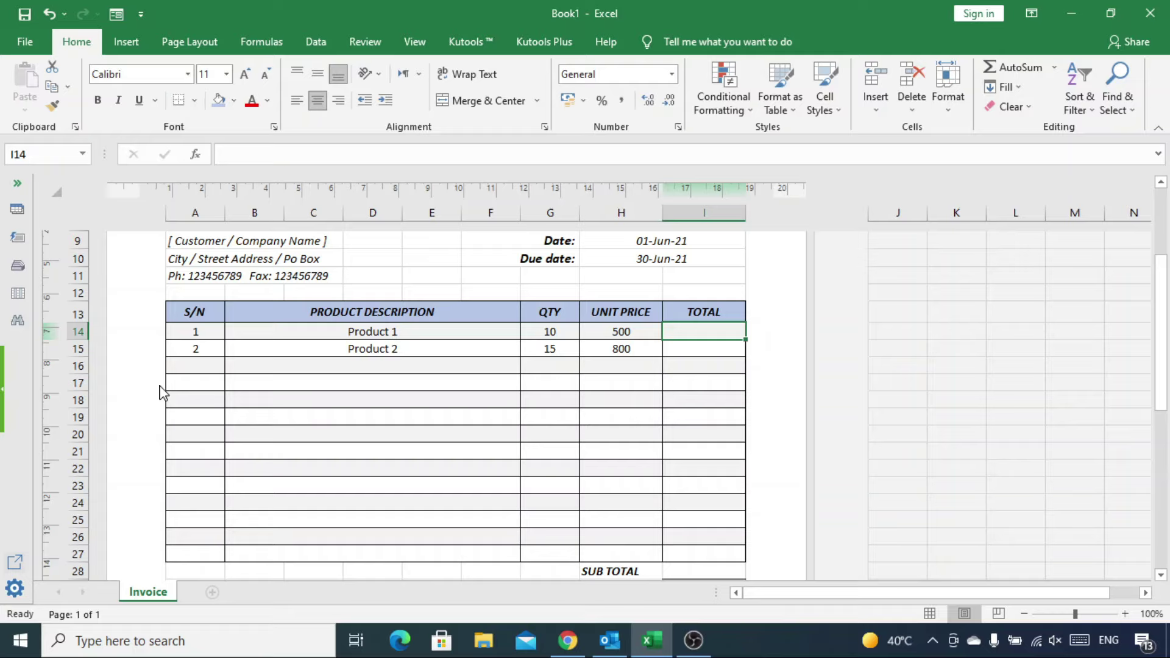
{"action": "type", "text": "="}
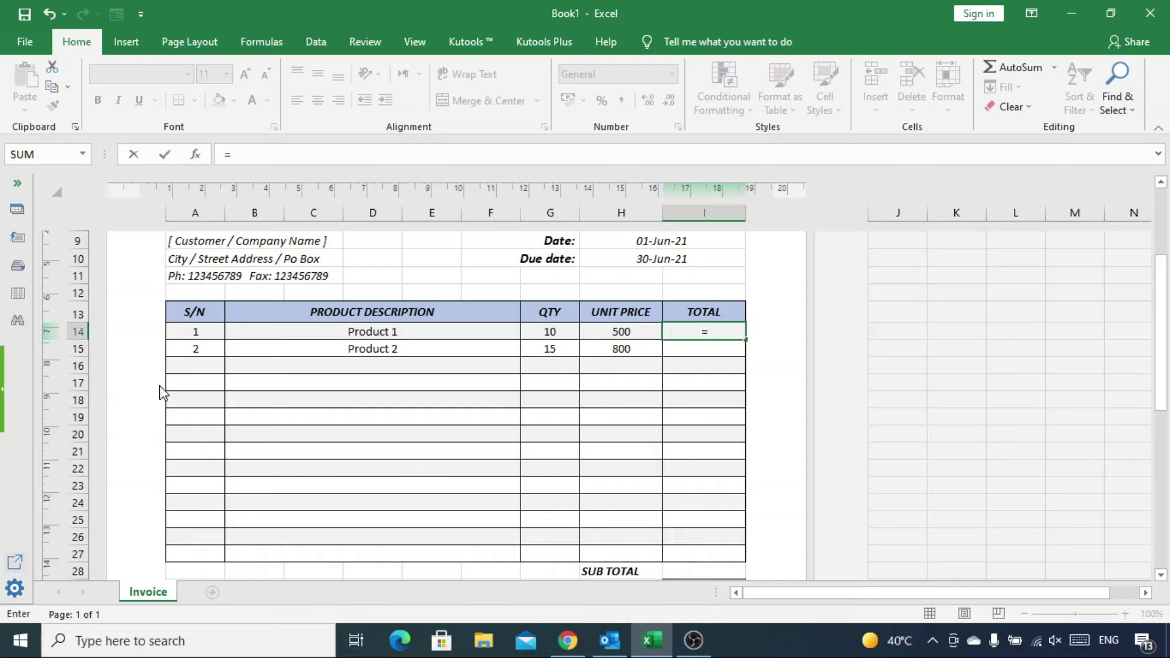
{"action": "key", "text": "Left"}
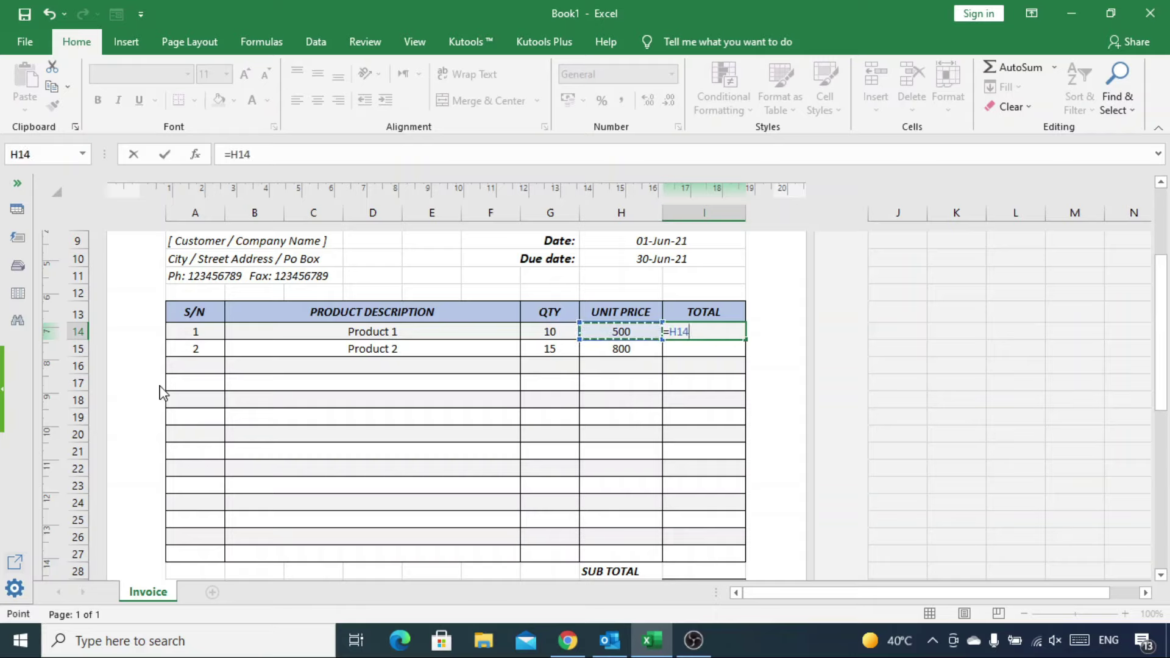
{"action": "type", "text": "*"}
{"action": "key", "text": "Left"}
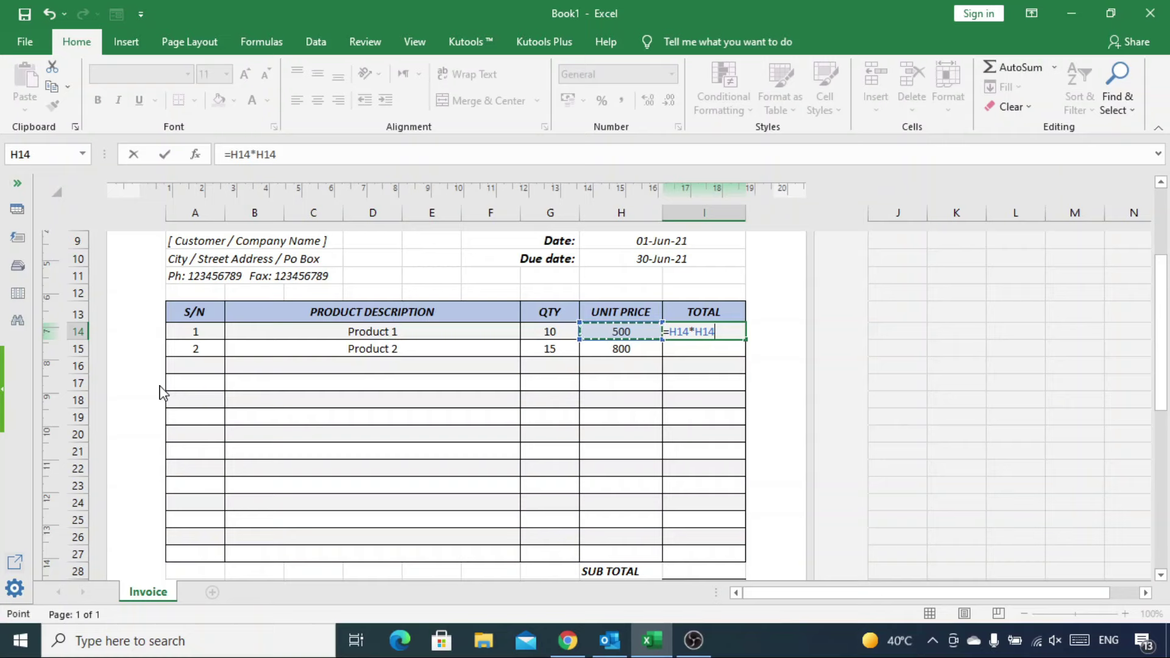
{"action": "key", "text": "Left"}
{"action": "key", "text": "Return"}
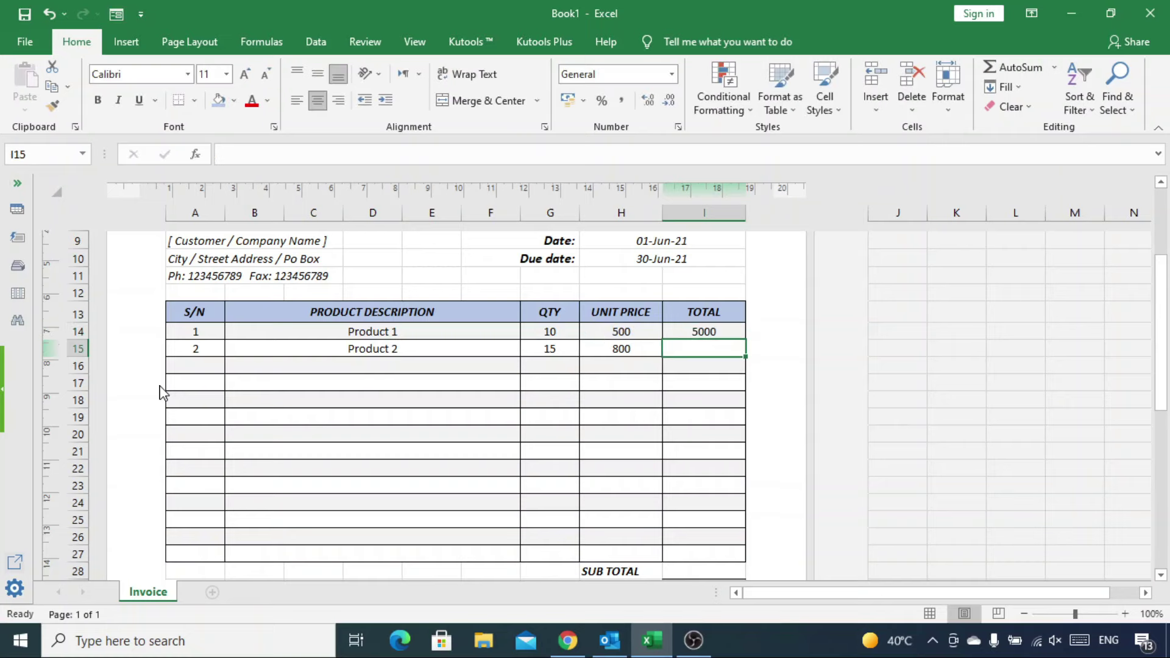
{"action": "left_click", "coordinate": [725, 332]}
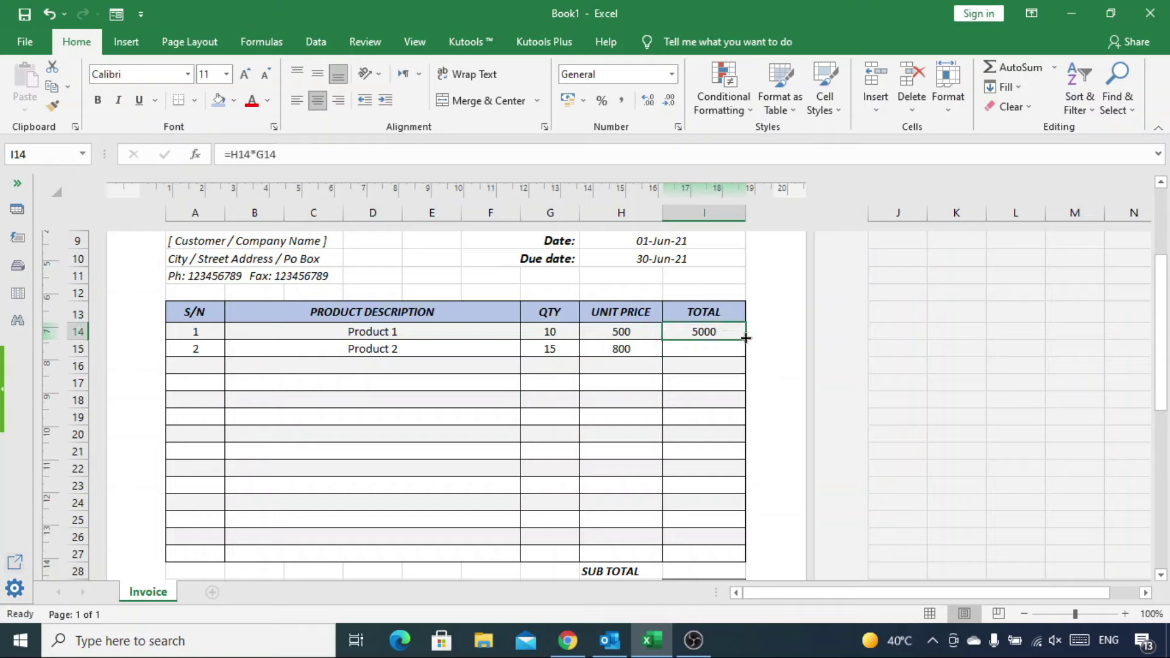
{"action": "left_click_drag", "start_coordinate": [746, 339], "coordinate": [727, 553]}
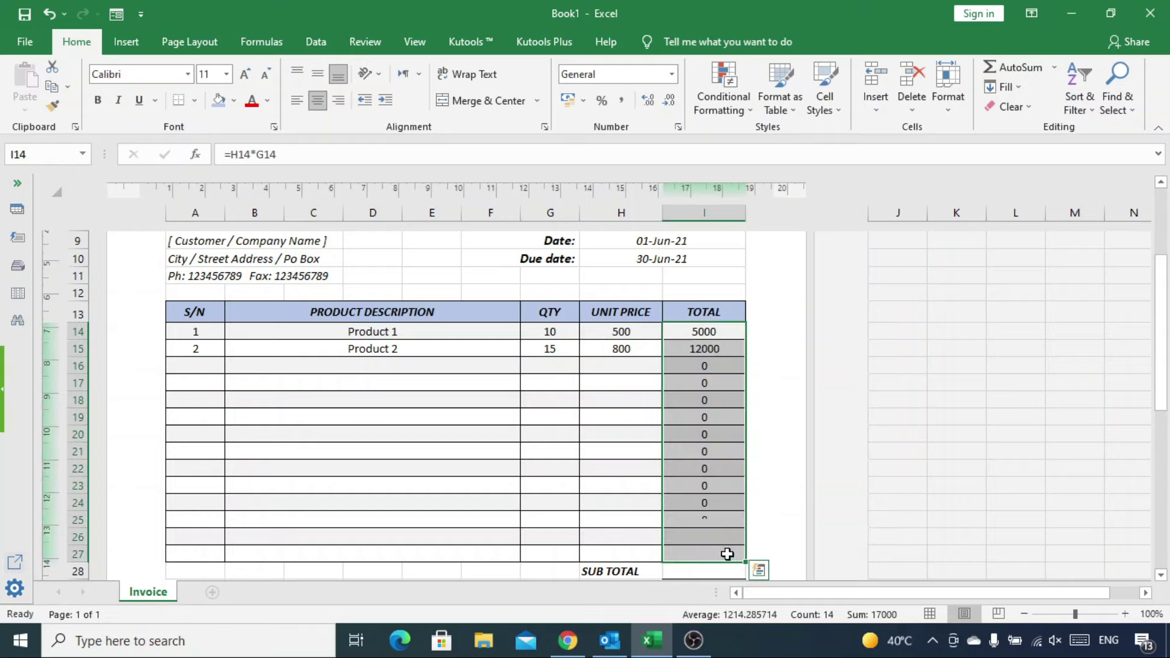
{"action": "left_click", "coordinate": [728, 349]}
{"action": "left_click_drag", "start_coordinate": [722, 365], "coordinate": [707, 552]}
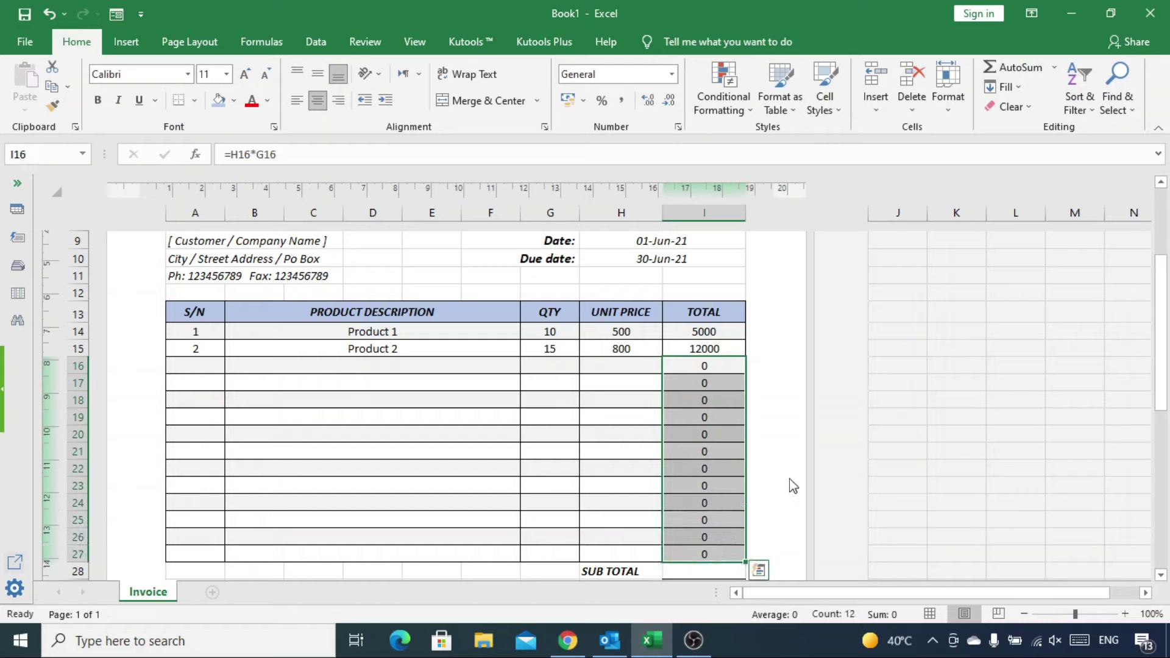
{"action": "left_click", "coordinate": [714, 330]}
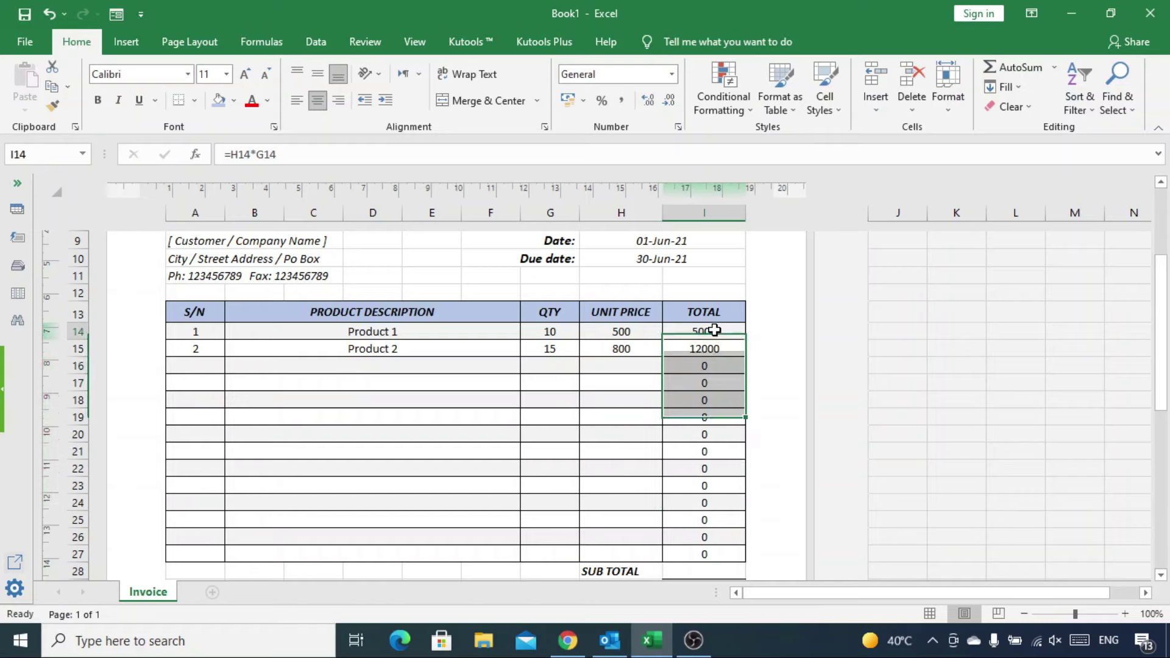
Replace I14 with =IF(G14>0,H14*G14,"") and fill it down to I27
{"action": "double_click", "coordinate": [720, 330]}
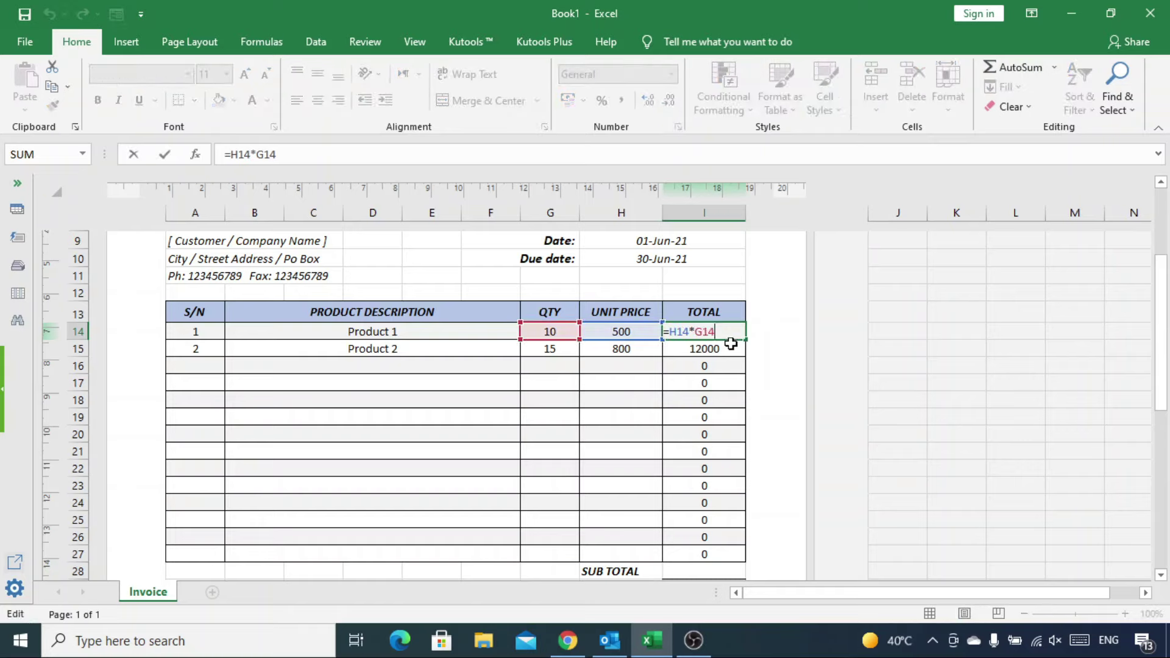
{"action": "key", "text": "BackSpace"}
{"action": "key", "text": "BackSpace"}
{"action": "key", "text": "BackSpace"}
{"action": "key", "text": "BackSpace"}
{"action": "key", "text": "BackSpace"}
{"action": "key", "text": "BackSpace"}
{"action": "key", "text": "BackSpace"}
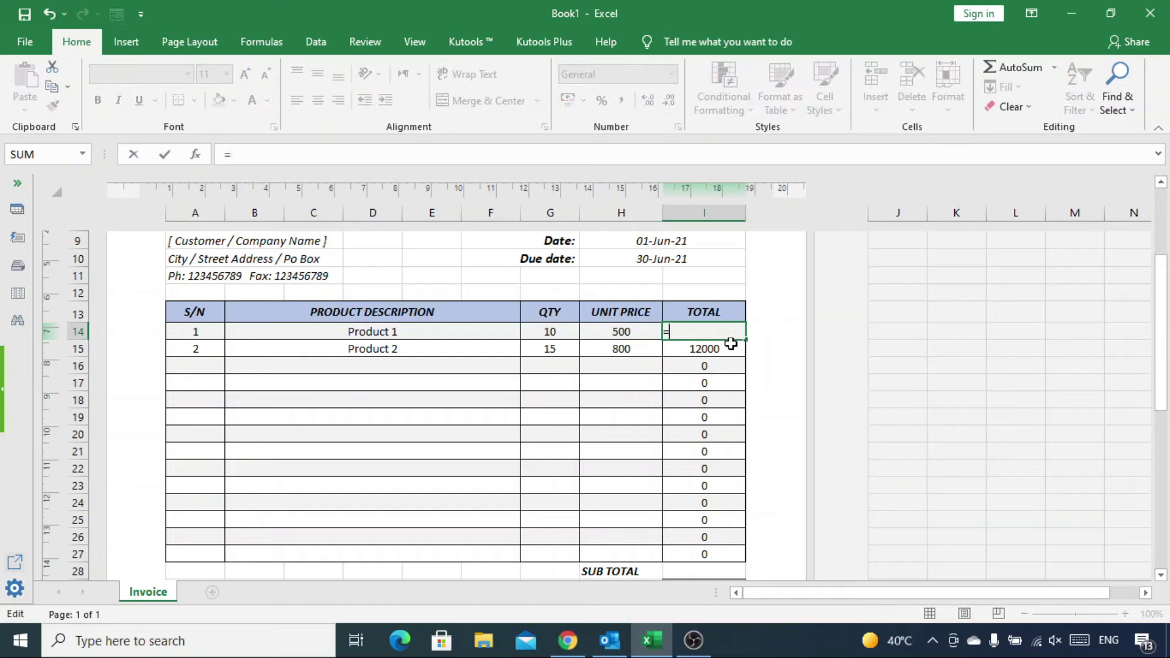
{"action": "type", "text": "if"}
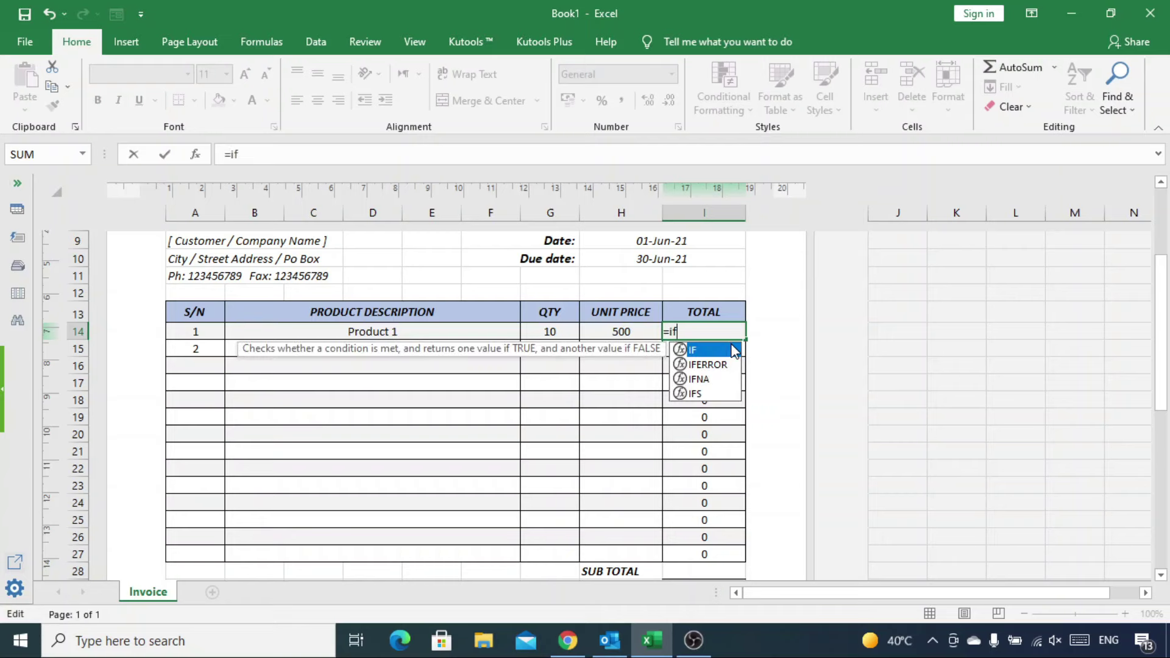
{"action": "type", "text": "("}
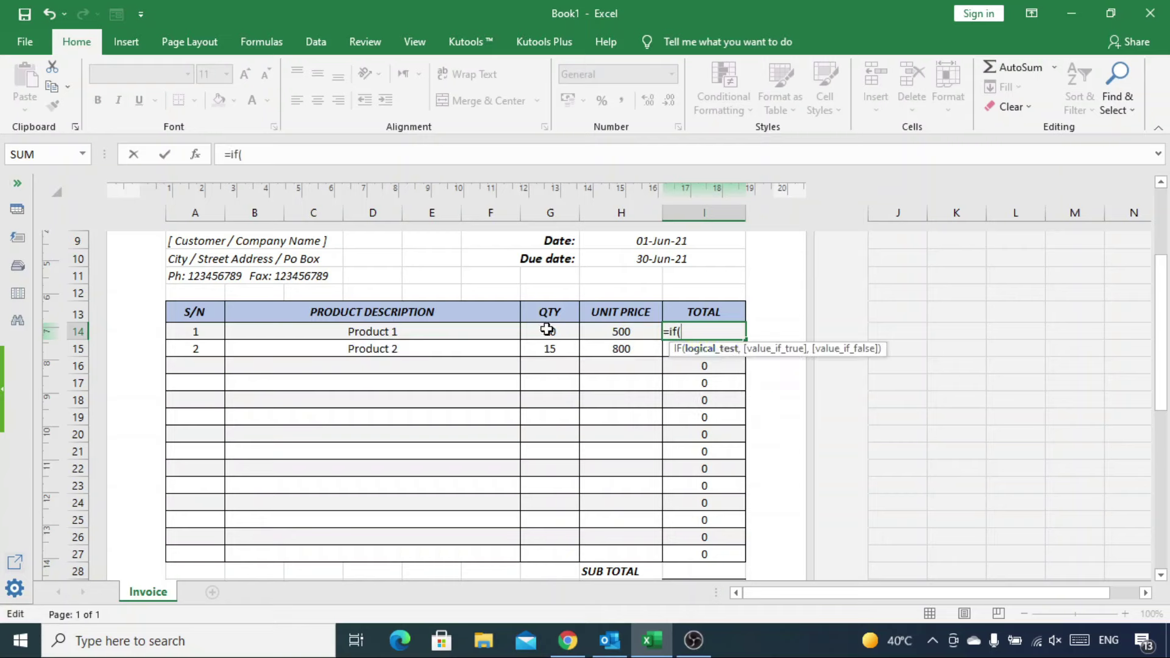
{"action": "left_click", "coordinate": [547, 330]}
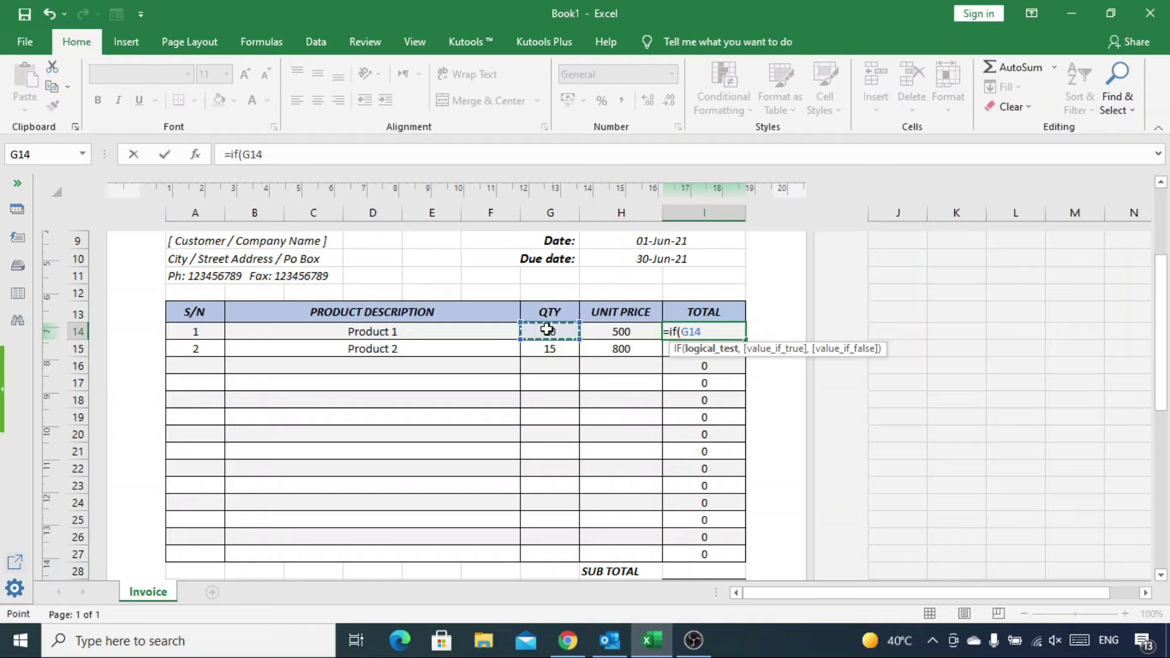
{"action": "type", "text": ">0"}
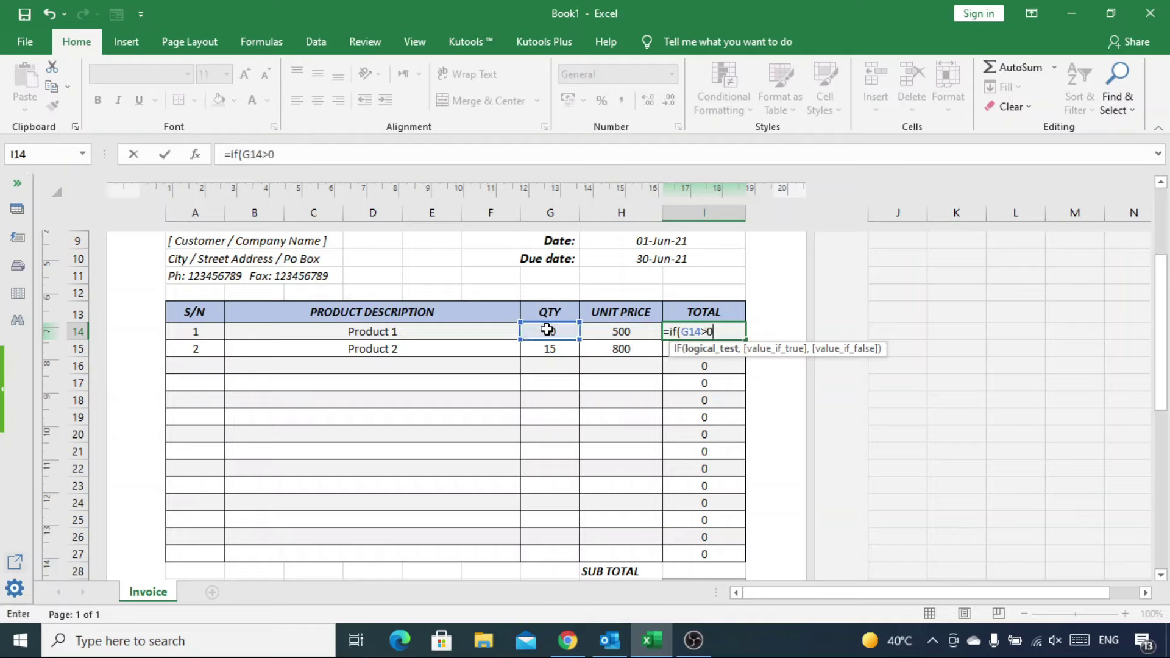
{"action": "type", "text": ",H14*"}
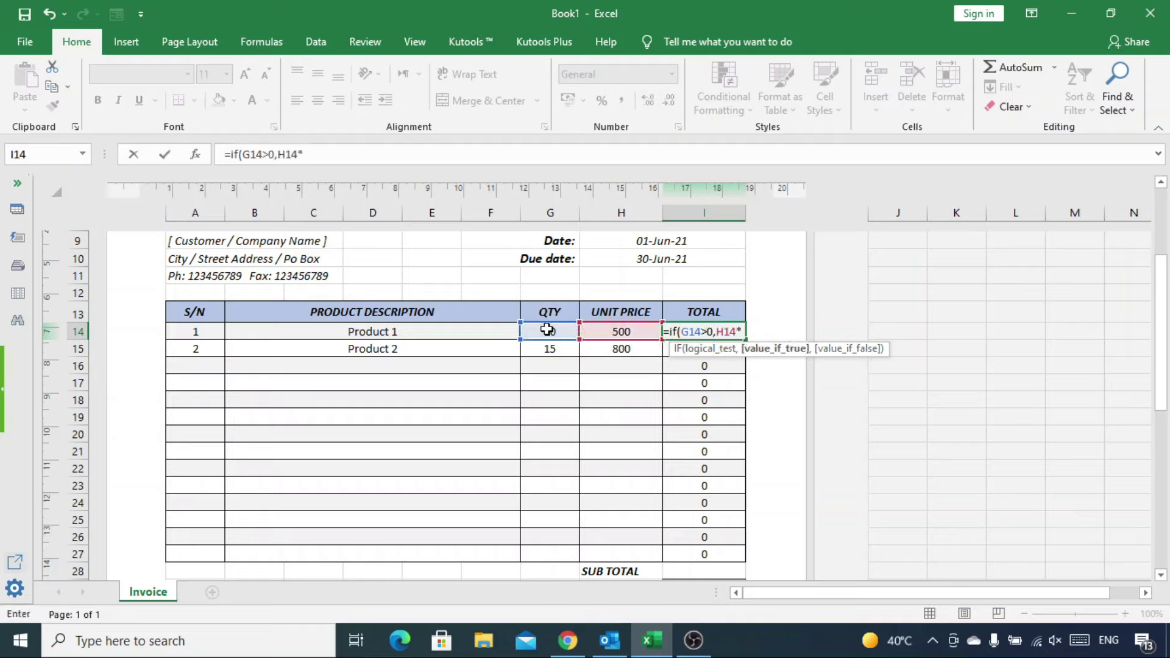
{"action": "left_click", "coordinate": [547, 330]}
{"action": "type", "text": ","}
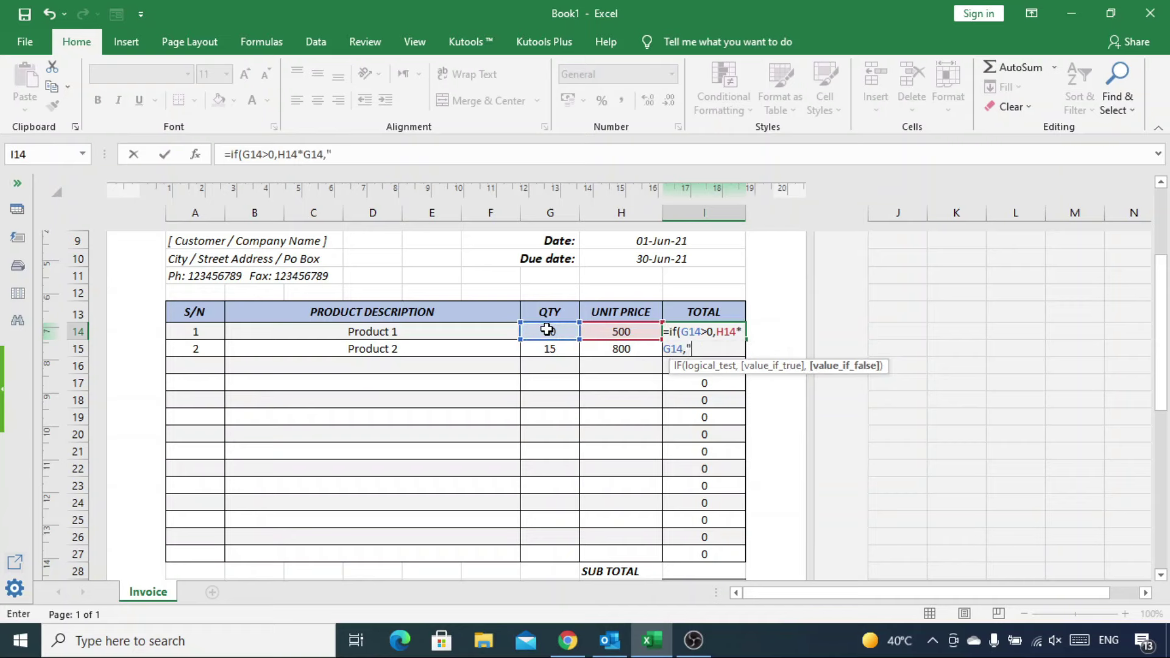
{"action": "key", "text": "Return"}
{"action": "left_click", "coordinate": [716, 331]}
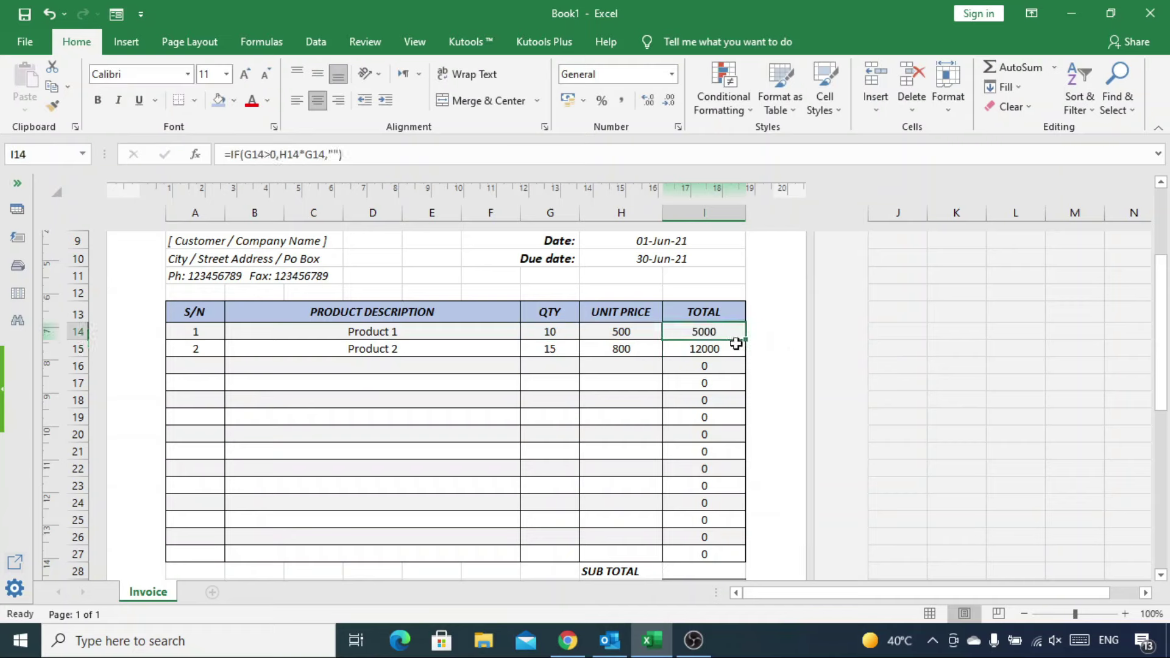
{"action": "left_click_drag", "start_coordinate": [745, 339], "coordinate": [734, 556]}
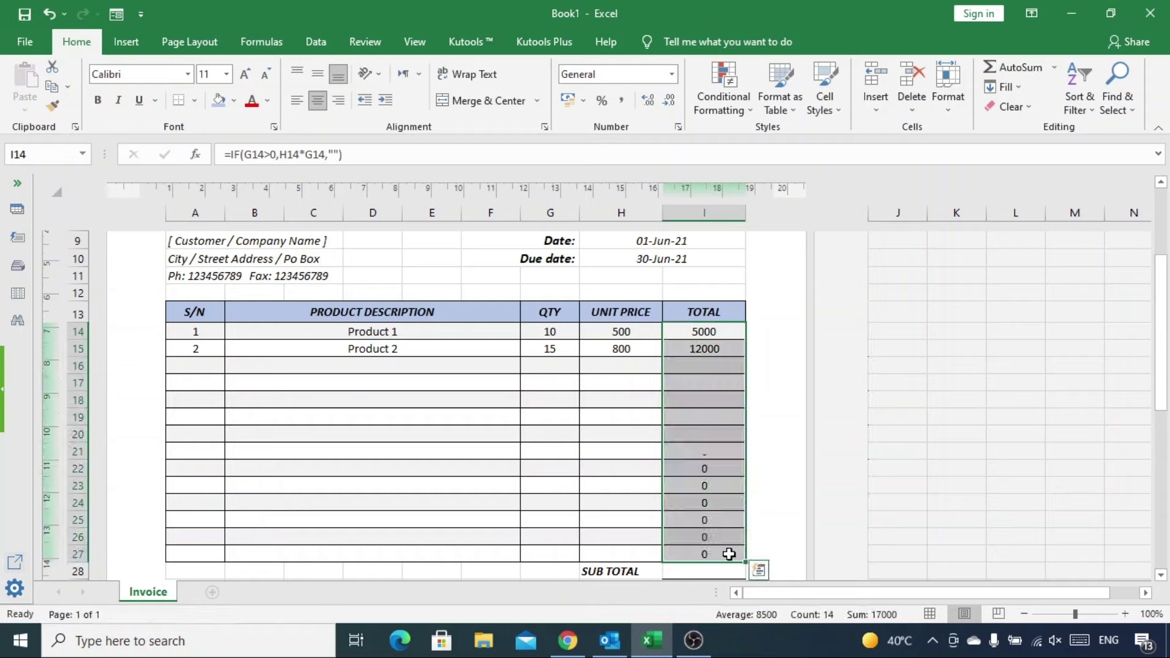
{"action": "left_click", "coordinate": [736, 334]}
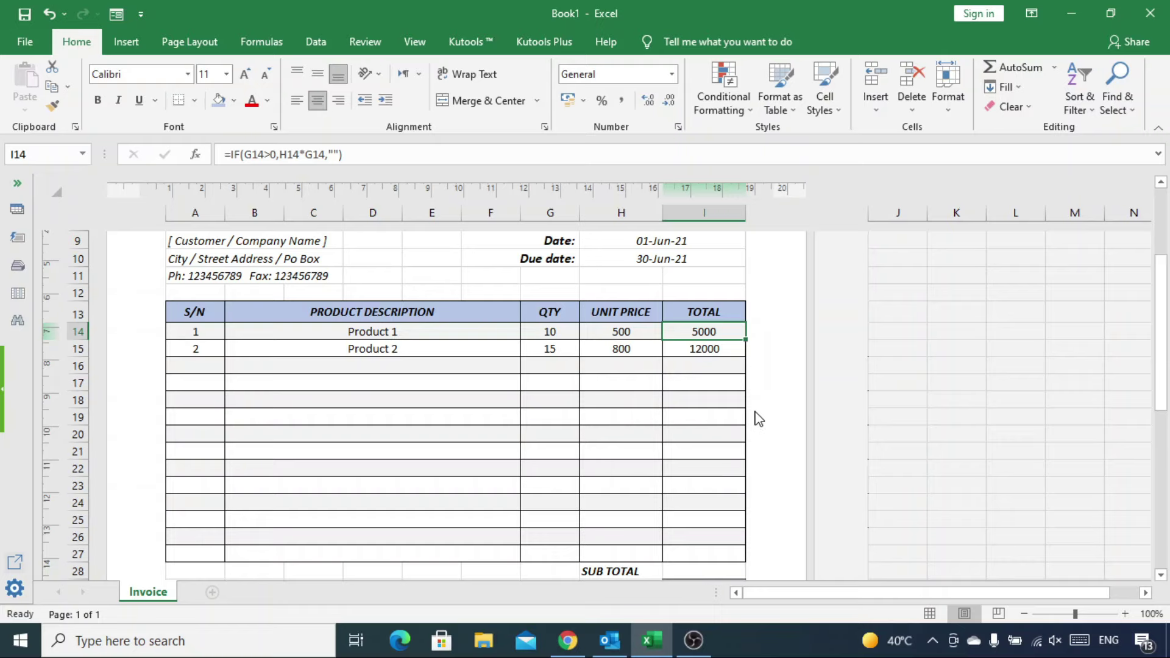
AutoSum the line totals into the SUB TOTAL cell I28
{"action": "scroll", "coordinate": [757, 420], "scroll_direction": "down", "scroll_amount": 1}
{"action": "scroll", "coordinate": [757, 417], "scroll_direction": "down", "scroll_amount": 1}
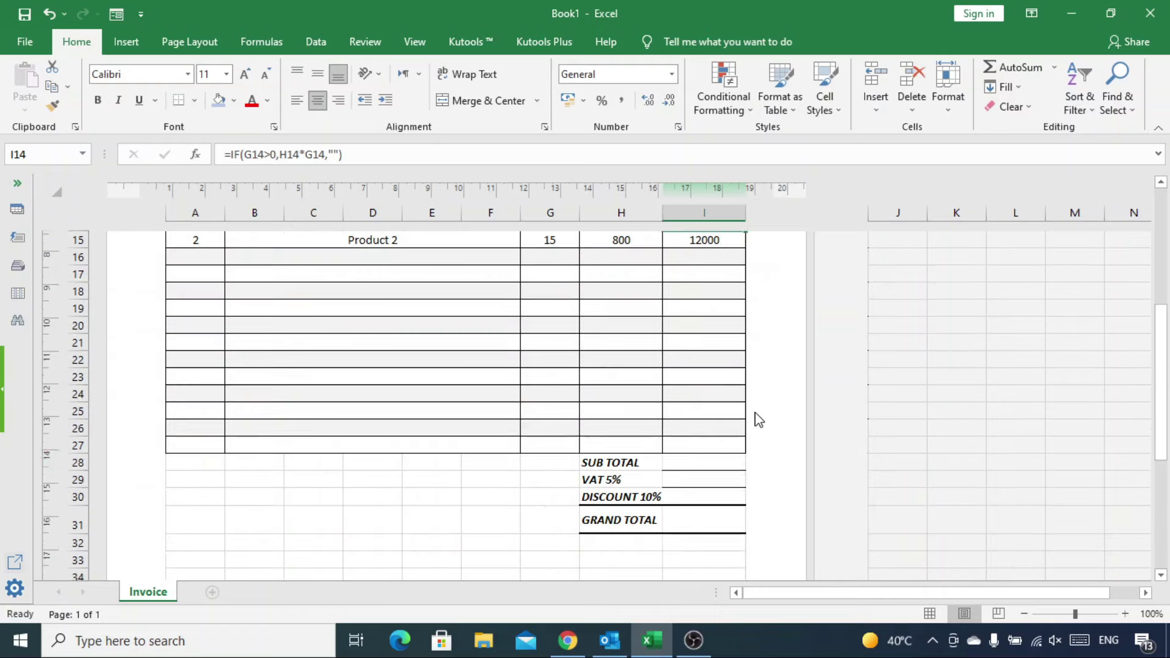
{"action": "left_click", "coordinate": [704, 463]}
{"action": "key", "text": "alt+equal"}
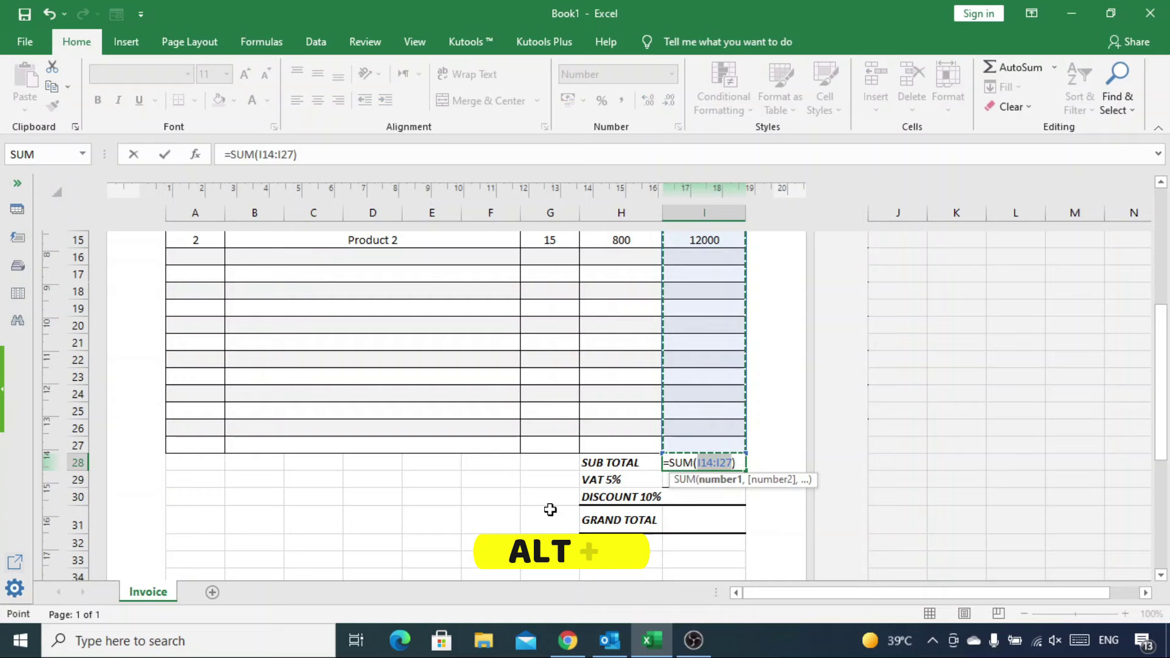
{"action": "scroll", "coordinate": [722, 418], "scroll_direction": "up", "scroll_amount": 1}
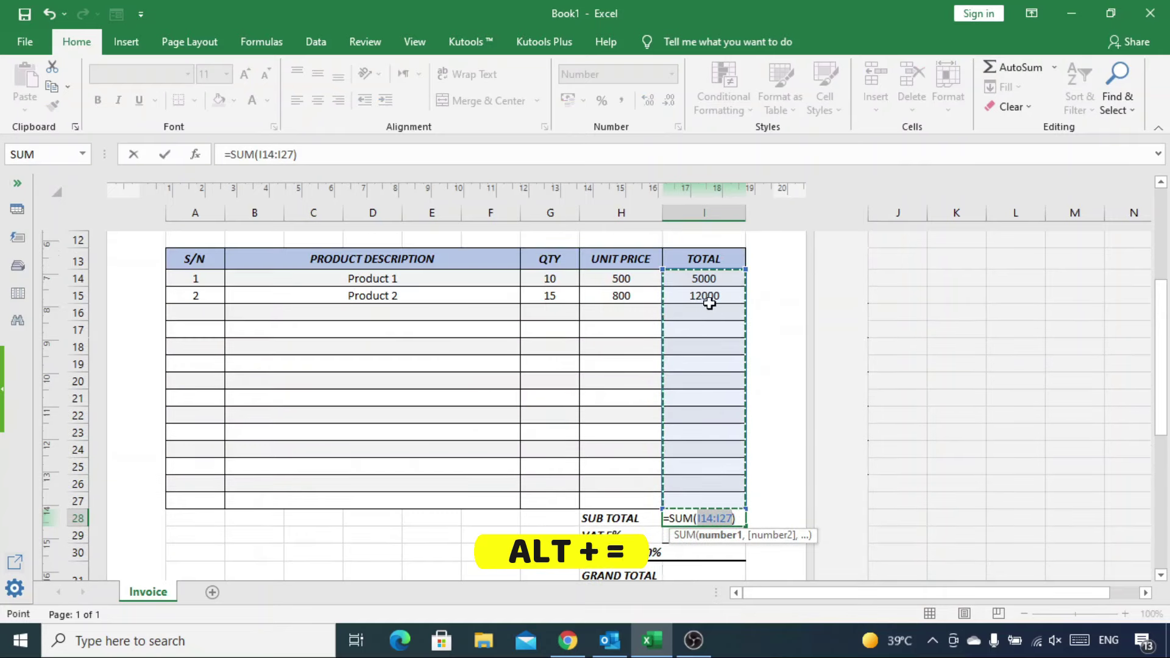
{"action": "scroll", "coordinate": [704, 427], "scroll_direction": "down", "scroll_amount": 1}
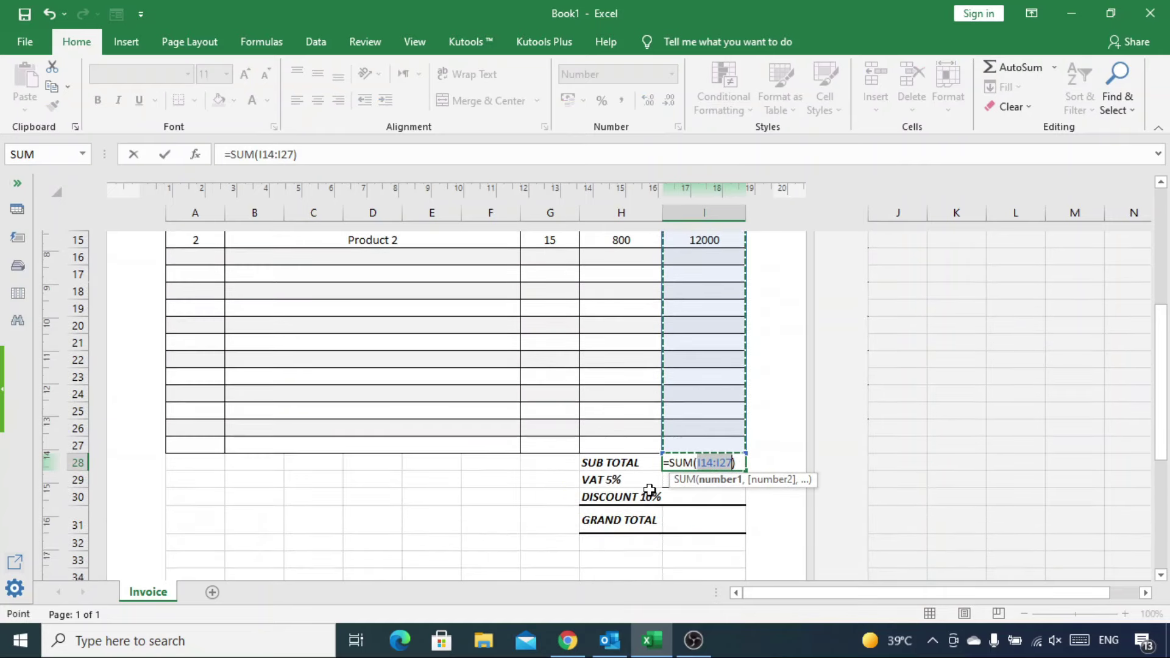
{"action": "key", "text": "Return"}
Enter VAT =I28*5% in I29 and discount =I28*10% in I30
{"action": "scroll", "coordinate": [644, 480], "scroll_direction": "down", "scroll_amount": 1}
{"action": "type", "text": "="}
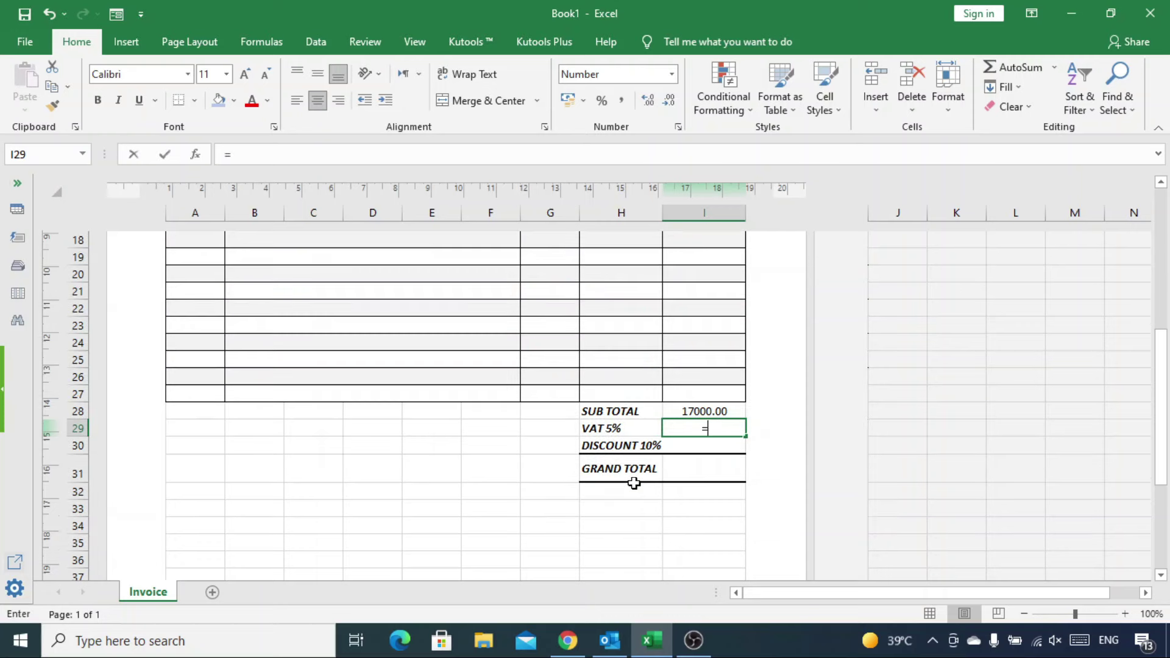
{"action": "key", "text": "Up"}
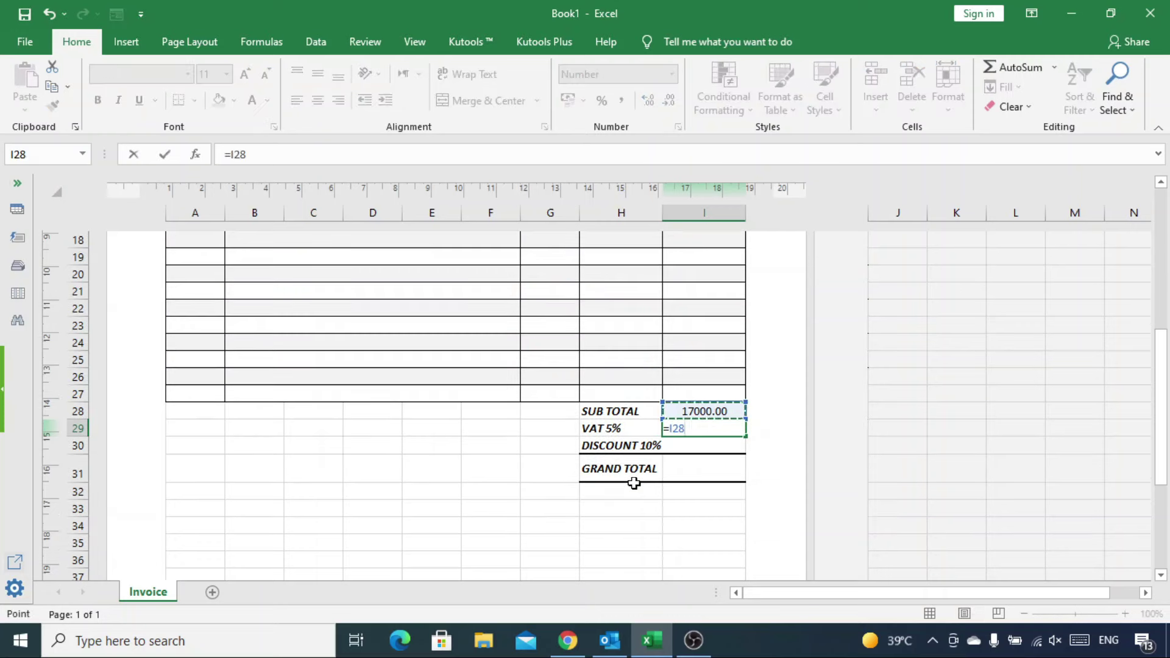
{"action": "type", "text": "*"}
{"action": "key", "text": "Return"}
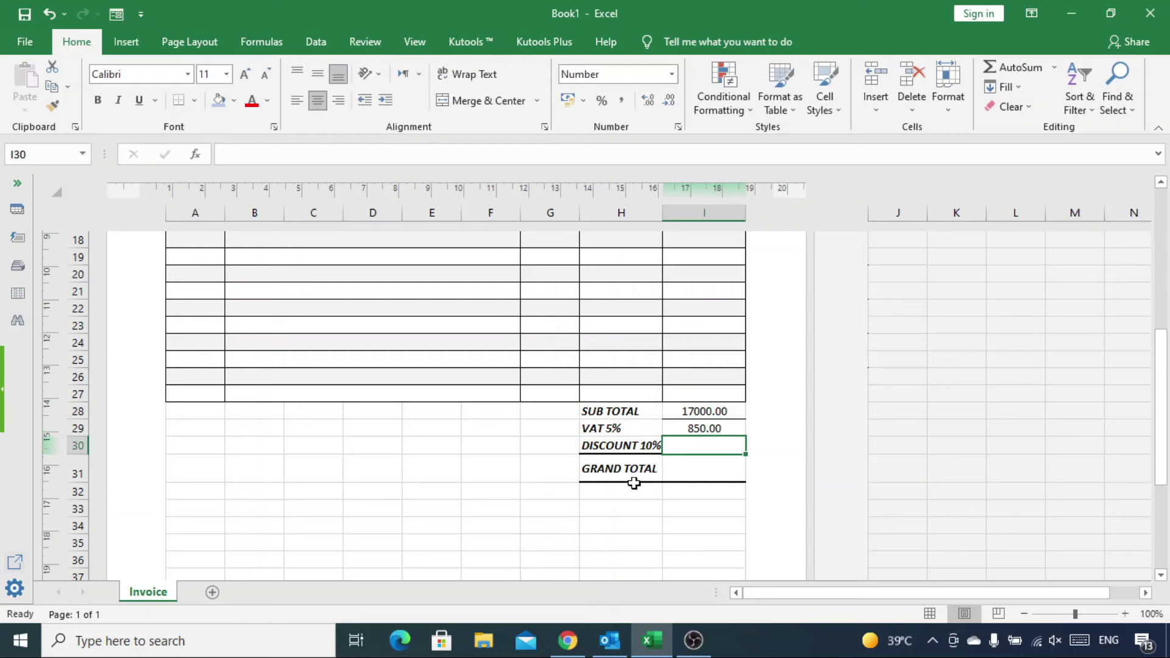
{"action": "type", "text": "="}
{"action": "key", "text": "Up"}
{"action": "key", "text": "Up"}
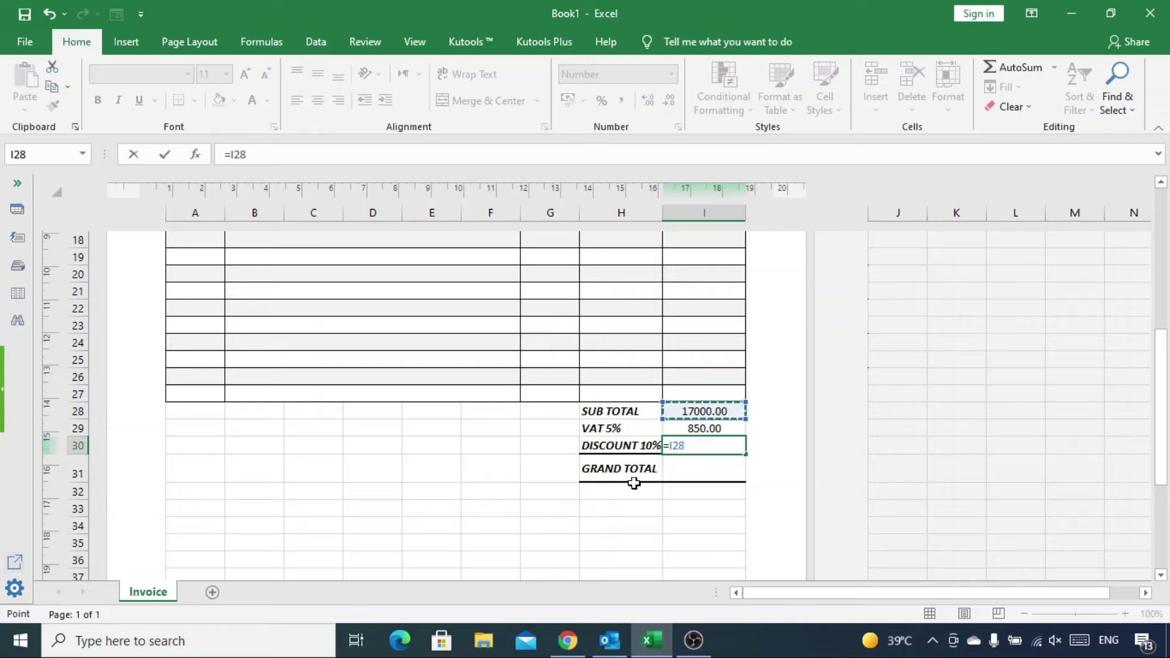
{"action": "type", "text": "*"}
{"action": "key", "text": "Return"}
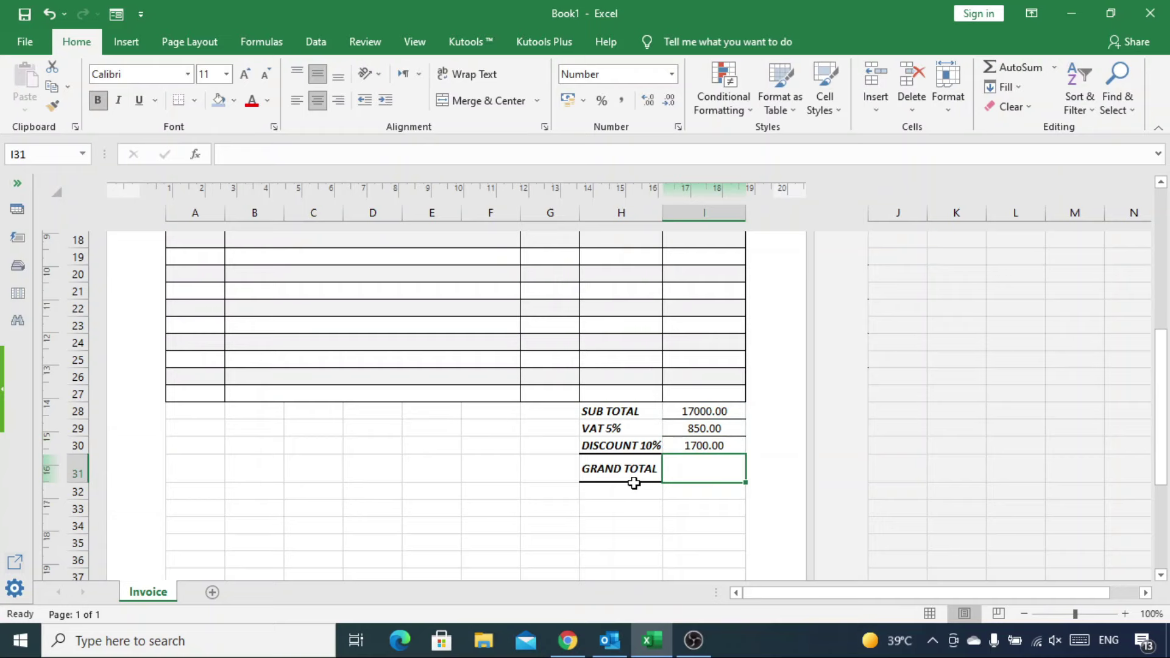
Enter the grand total =I28+I29-I30 in I31, giving 16150.00
{"action": "type", "text": "="}
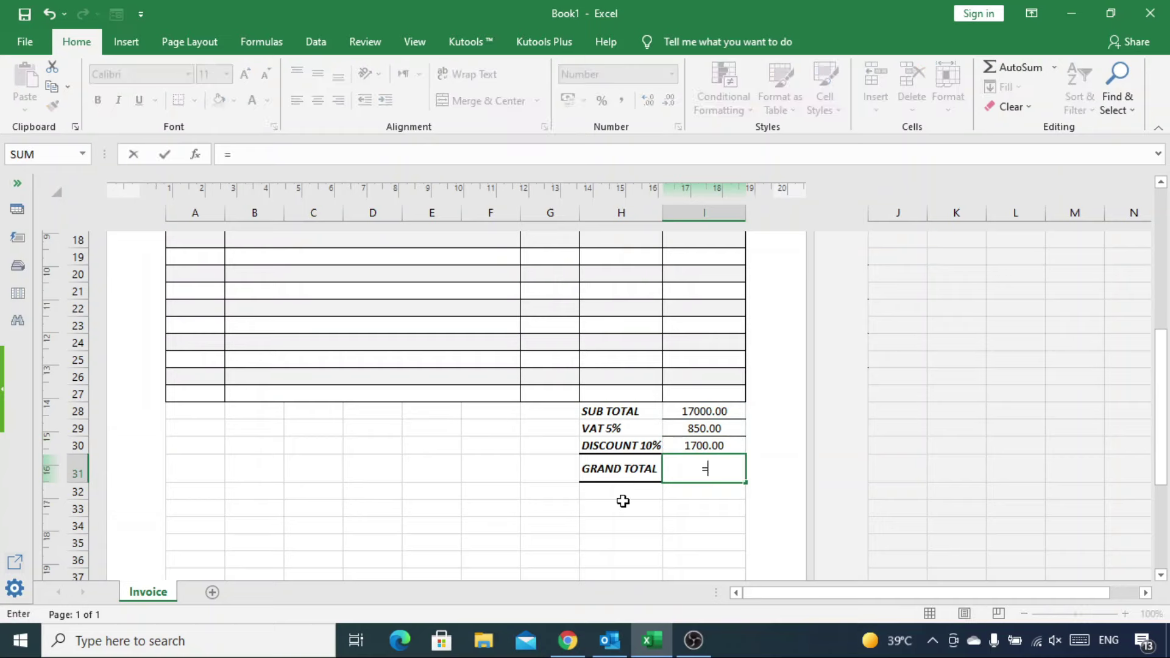
{"action": "key", "text": "Up"}
{"action": "key", "text": "Up"}
{"action": "key", "text": "Up"}
{"action": "type", "text": "+"}
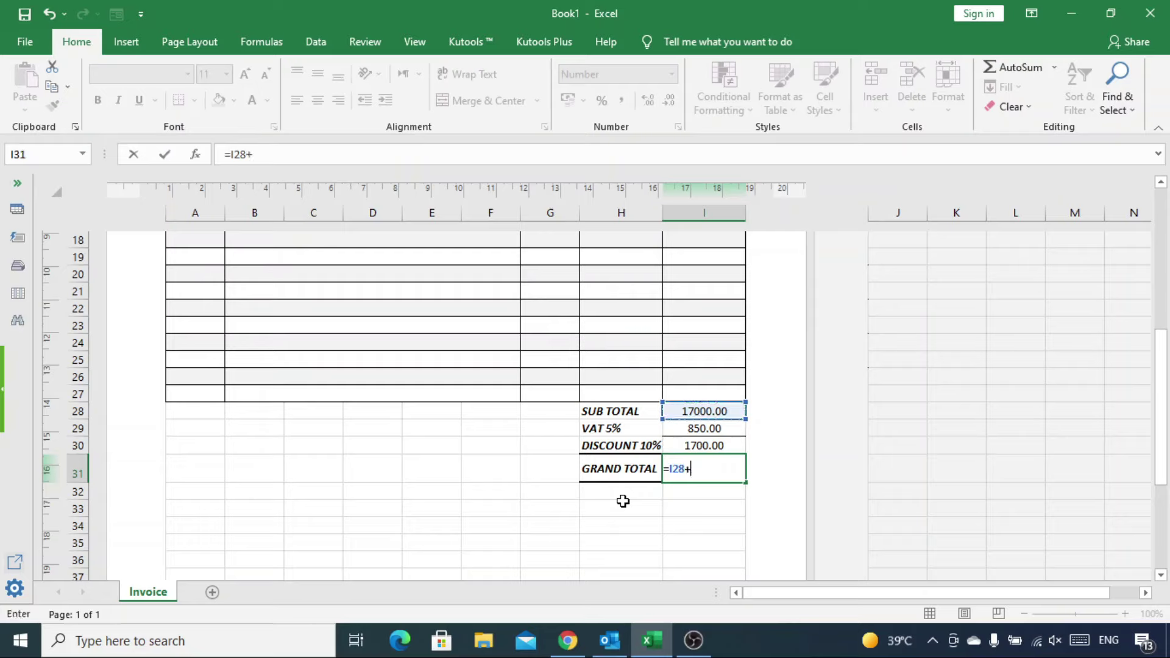
{"action": "key", "text": "Up"}
{"action": "key", "text": "Up"}
{"action": "type", "text": "-"}
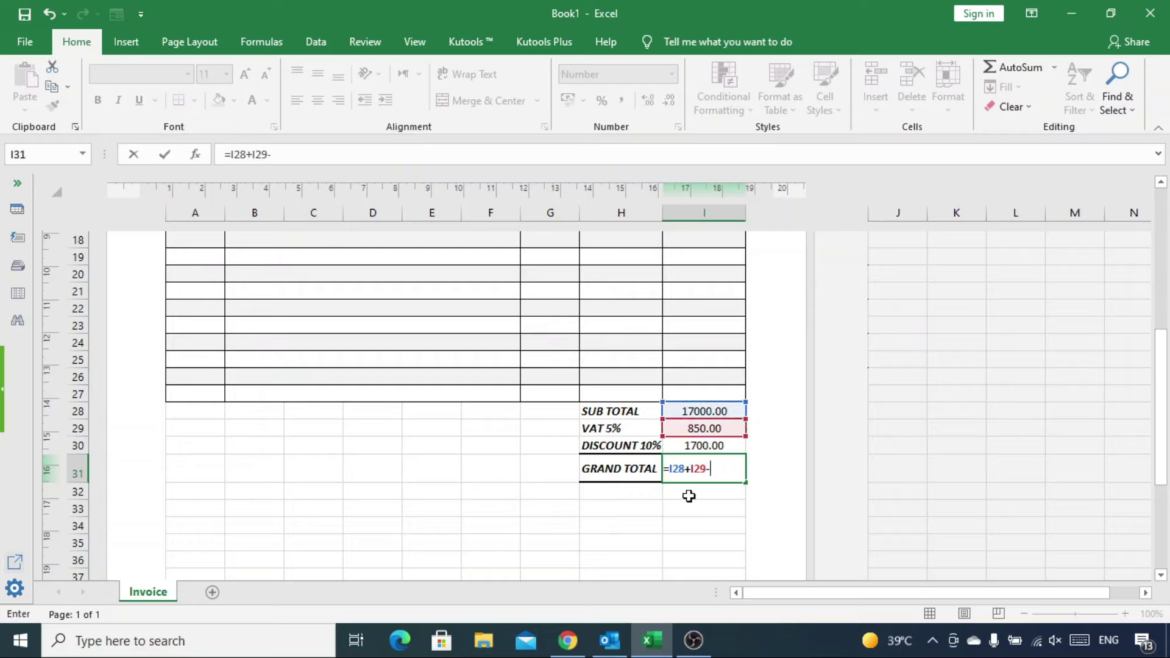
{"action": "key", "text": "Up"}
{"action": "key", "text": "Return"}
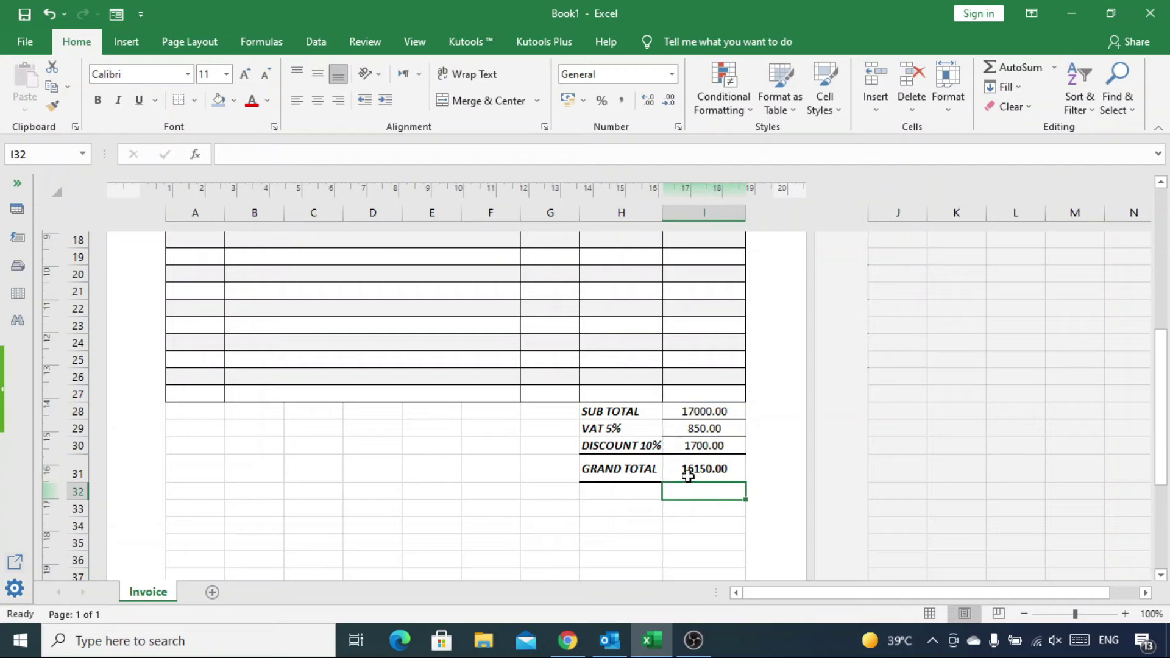
{"action": "left_click", "coordinate": [686, 471]}
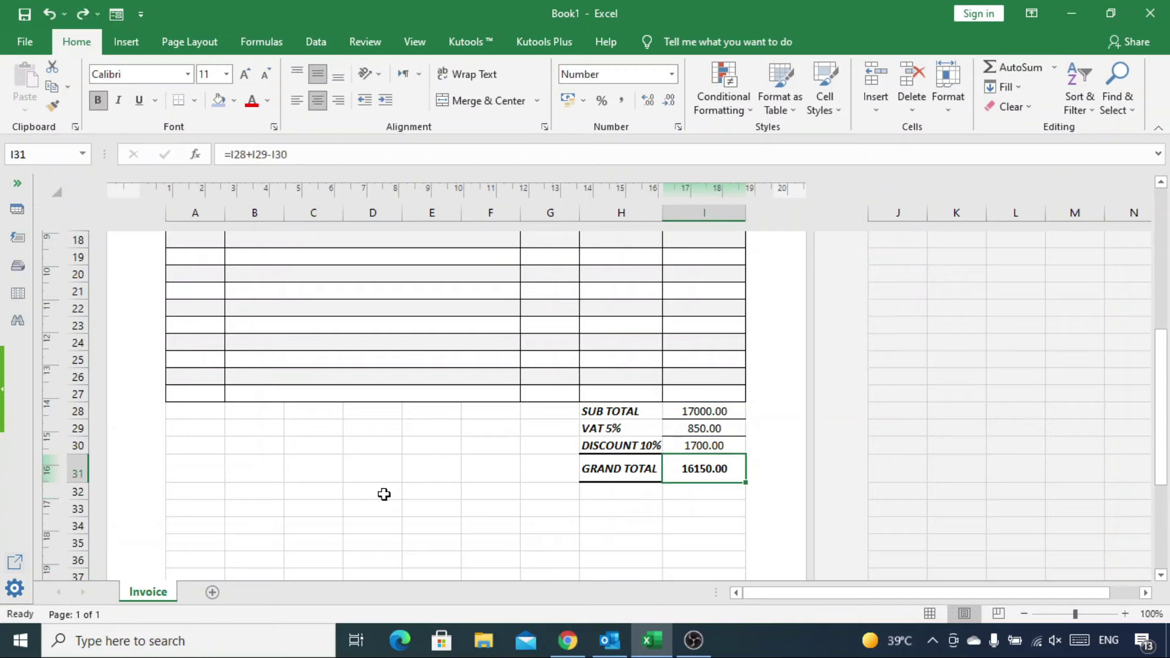
Add the note 'Thank You for Your Business....!' in C31 beside the totals
{"action": "left_click", "coordinate": [313, 472]}
{"action": "type", "text": "Thank You for You"}
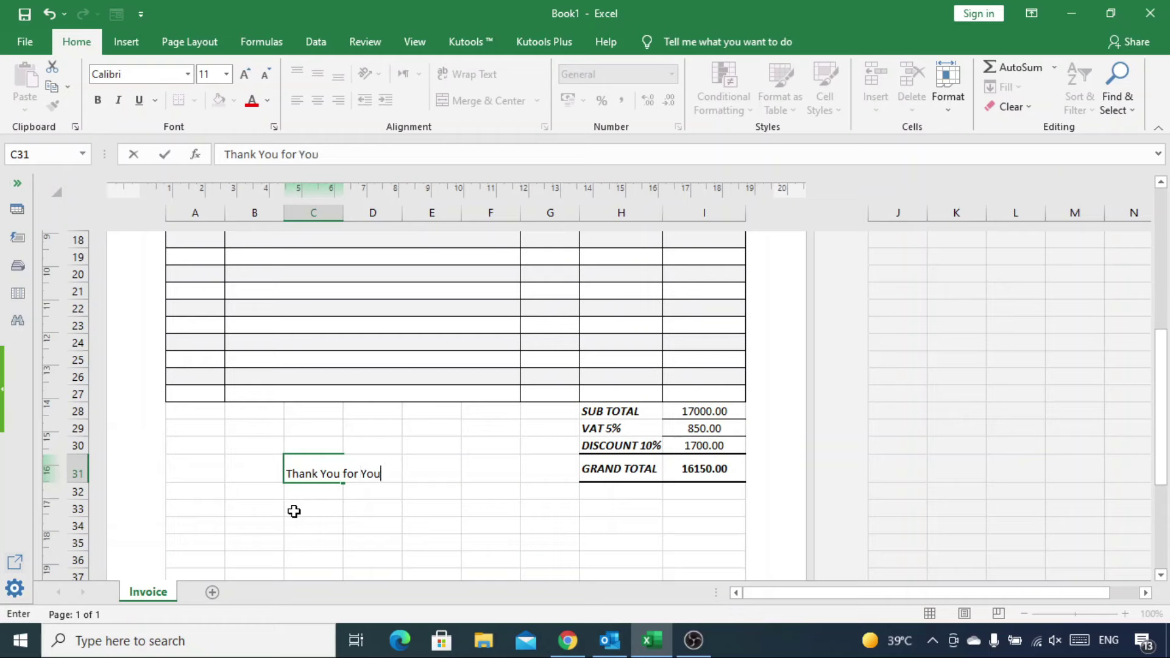
{"action": "type", "text": "r Business....!"}
{"action": "key", "text": "Return"}
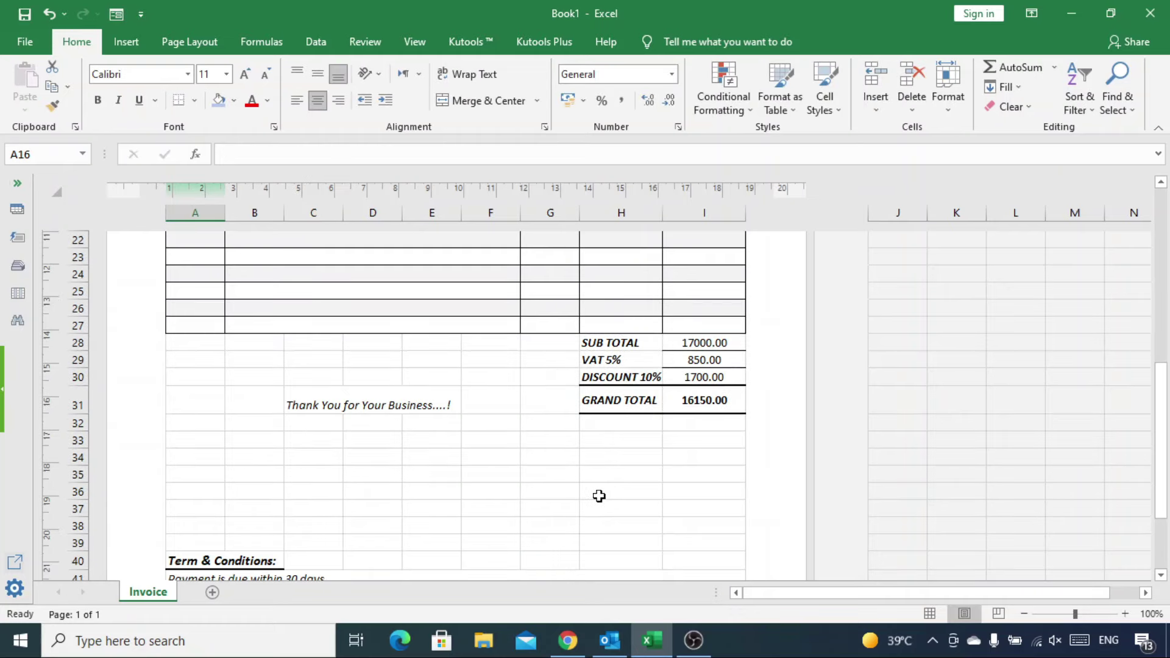
{"action": "scroll", "coordinate": [599, 496], "scroll_direction": "up", "scroll_amount": 4}
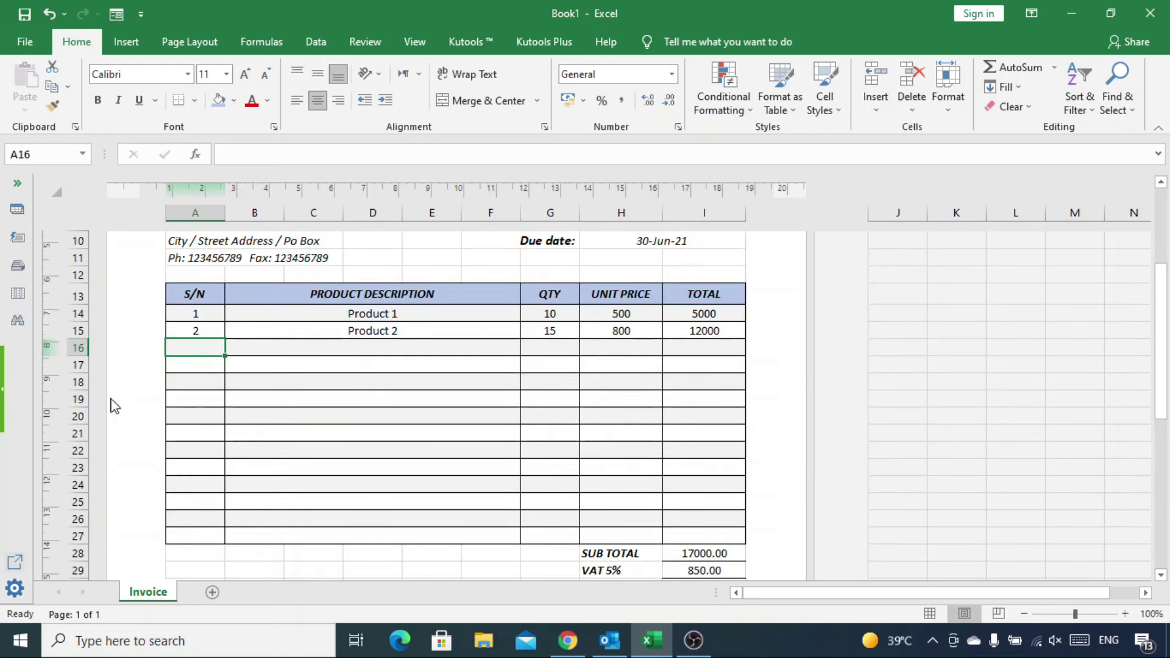
Fill row 16 with item 3, 'Product 3', quantity 20 and unit price 900
{"action": "type", "text": "3"}
{"action": "key", "text": "Tab"}
{"action": "type", "text": "Produ"}
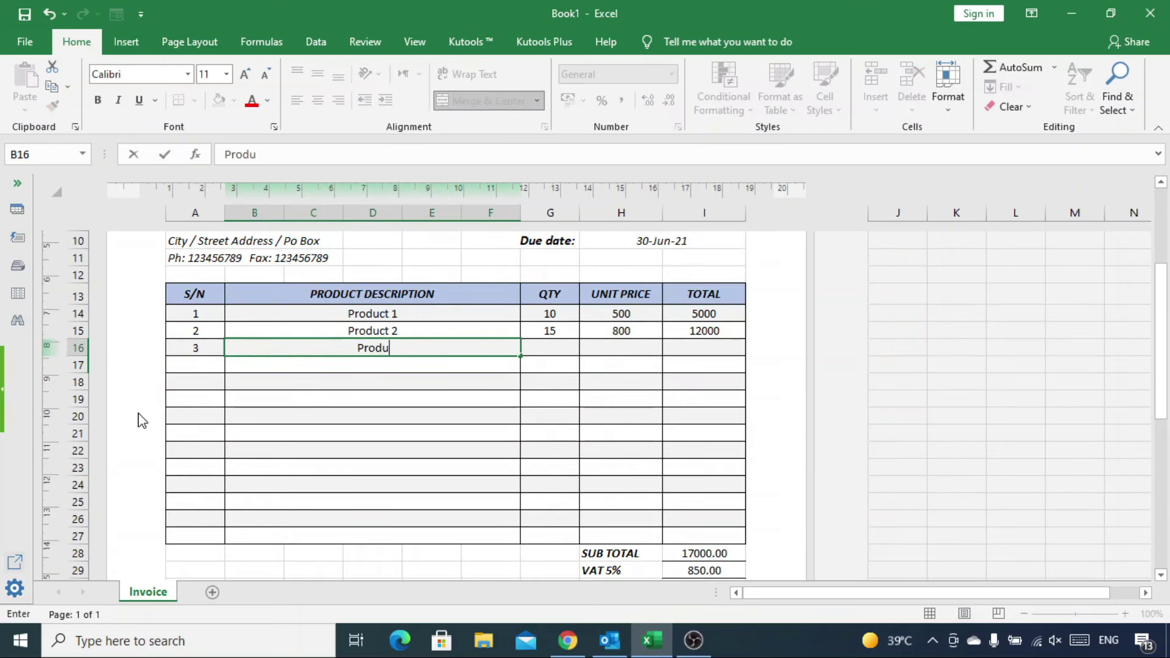
{"action": "type", "text": "ct 3"}
{"action": "key", "text": "Tab"}
{"action": "type", "text": "20"}
{"action": "key", "text": "Tab"}
{"action": "type", "text": "900"}
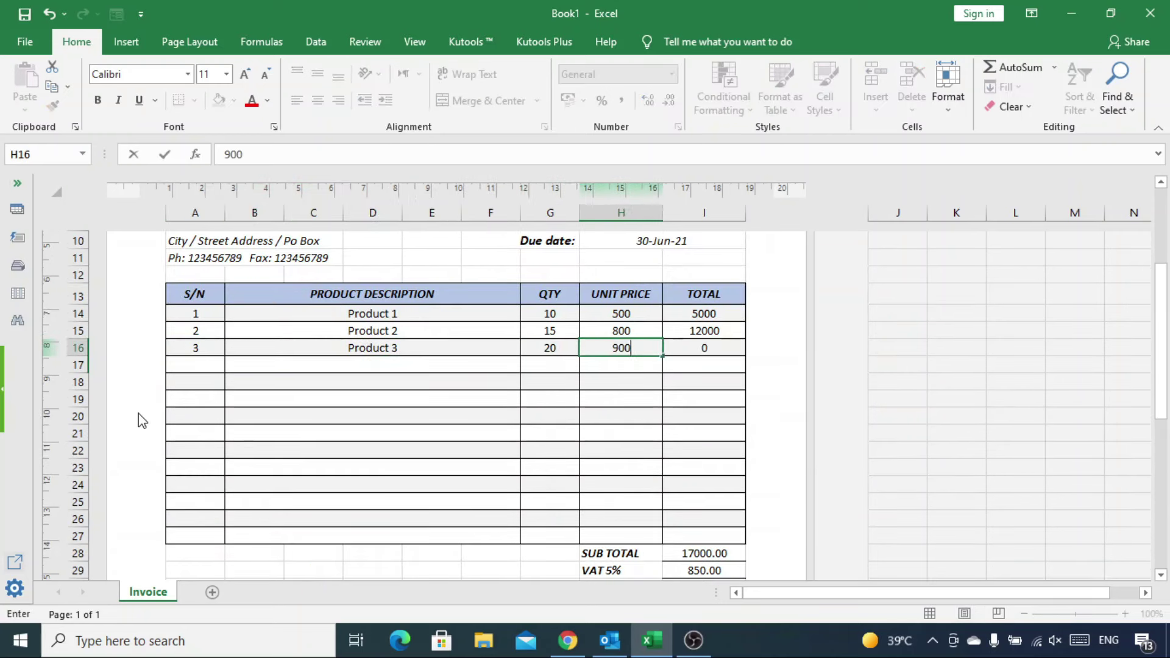
{"action": "key", "text": "Down"}
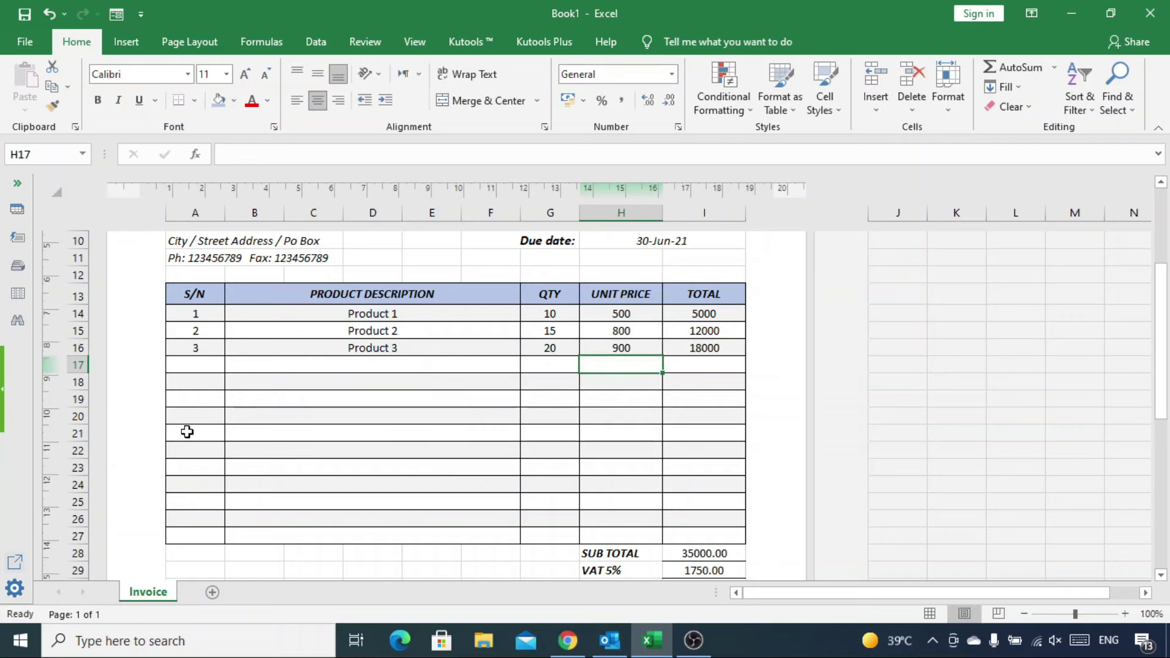
{"action": "scroll", "coordinate": [540, 395], "scroll_direction": "down", "scroll_amount": 2}
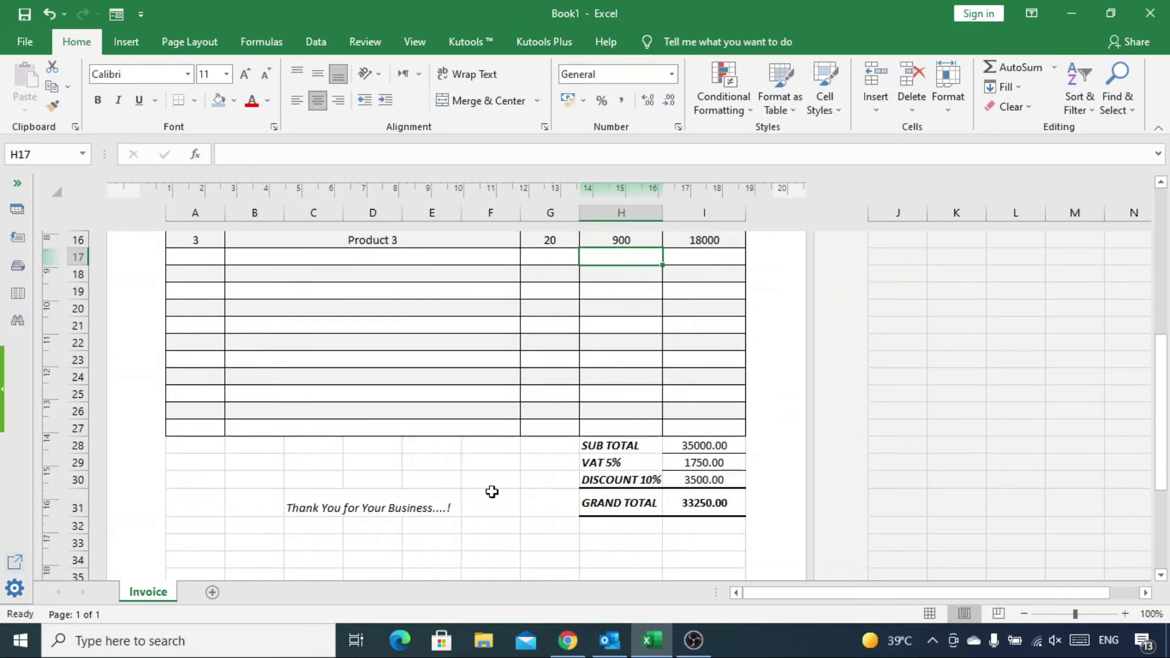
{"action": "scroll", "coordinate": [392, 473], "scroll_direction": "up", "scroll_amount": 3}
{"action": "scroll", "coordinate": [395, 469], "scroll_direction": "up", "scroll_amount": 1}
Check the invoice layout in print preview, returning to the top of the sheet
{"action": "key", "text": "ctrl+p"}
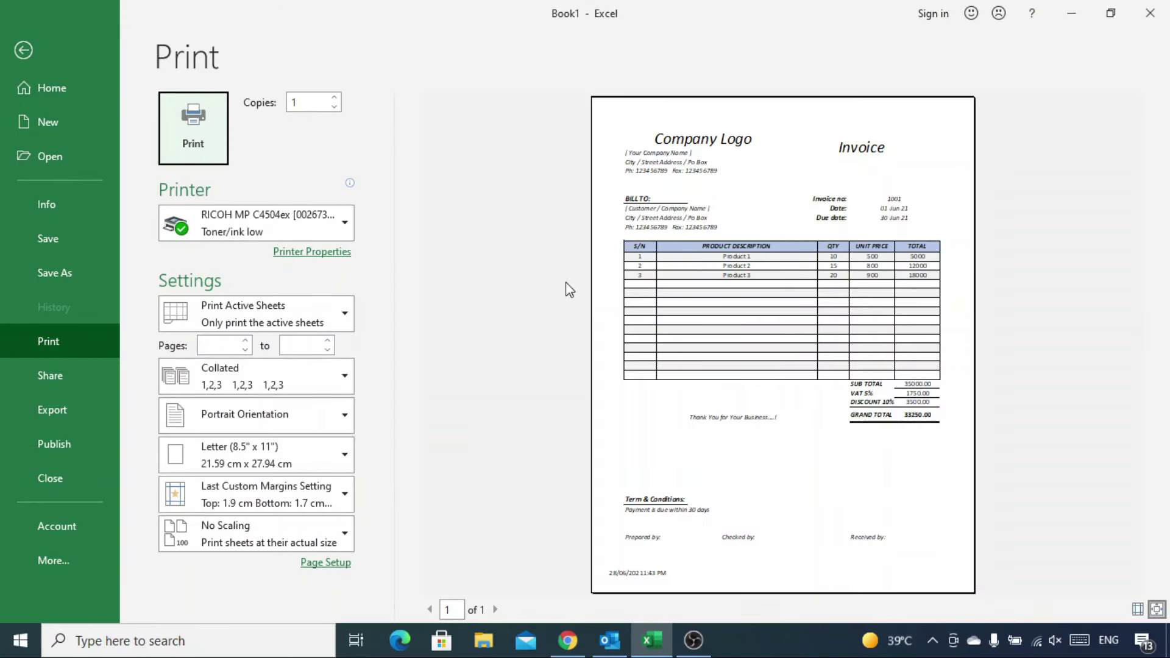
{"action": "key", "text": "Escape"}
{"action": "key", "text": "ctrl+Home"}
{"action": "key", "text": "ctrl+p"}
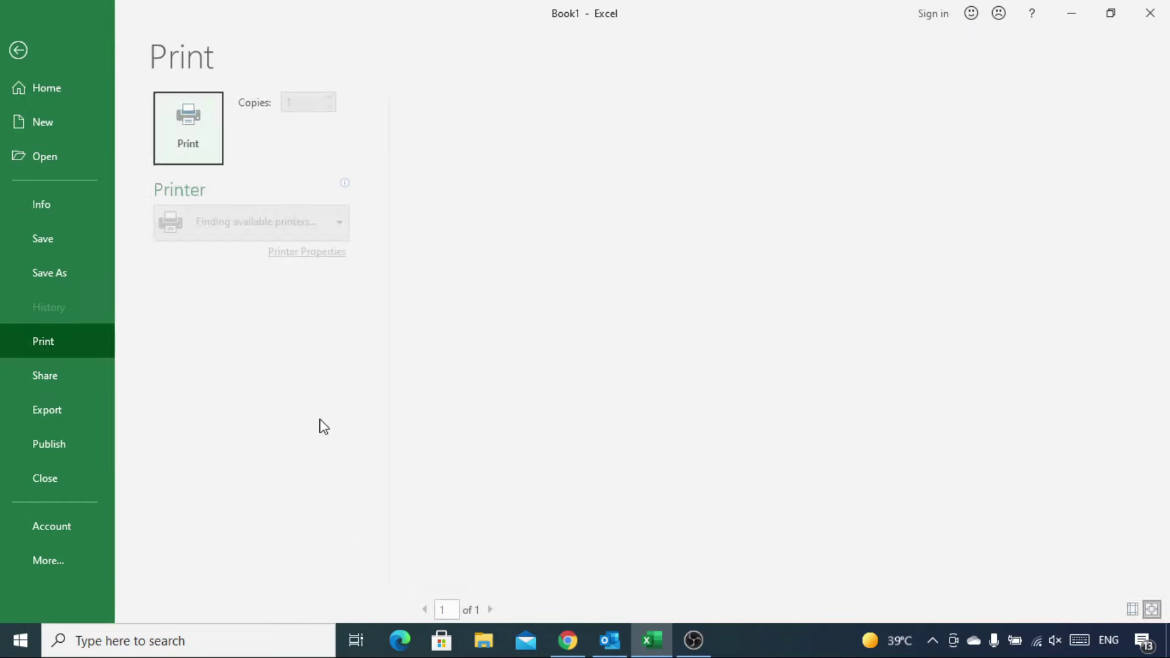
{"action": "key", "text": "Escape"}
Right-align the Invoice heading
{"action": "left_click", "coordinate": [574, 308]}
{"action": "key", "text": "alt+h"}
{"action": "key", "text": "a"}
{"action": "key", "text": "r"}
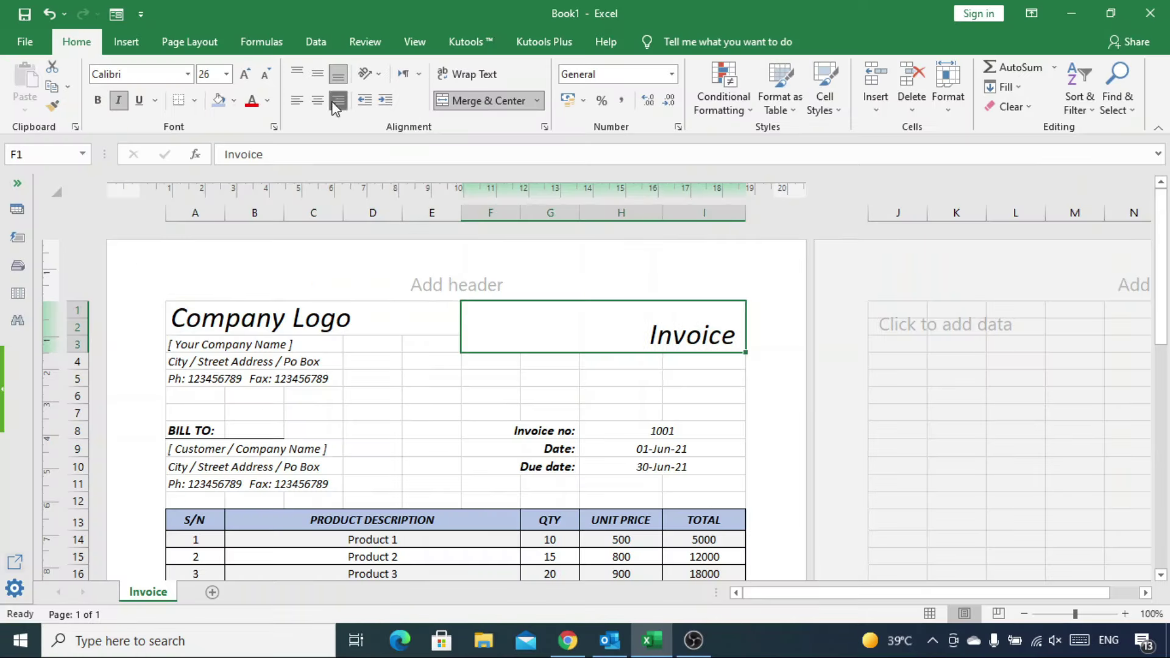
{"action": "left_click", "coordinate": [413, 378]}
Export the invoice as Book1.pdf via Create PDF/XPS and Publish
{"action": "key", "text": "ctrl+p"}
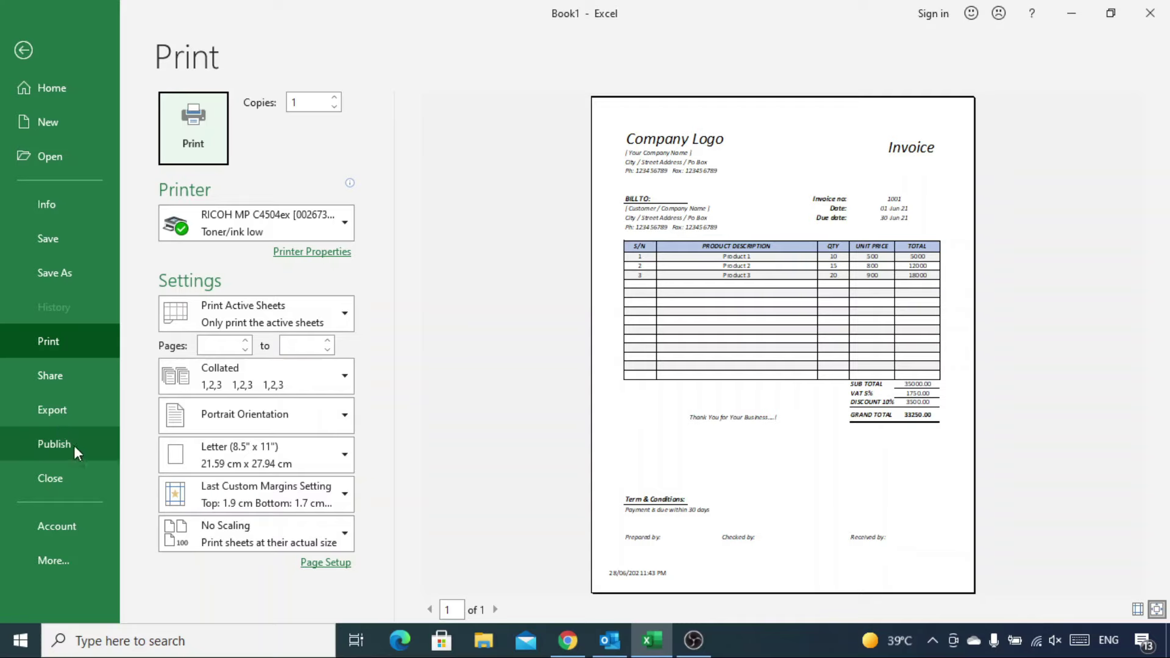
{"action": "left_click", "coordinate": [56, 416]}
{"action": "left_click", "coordinate": [481, 240]}
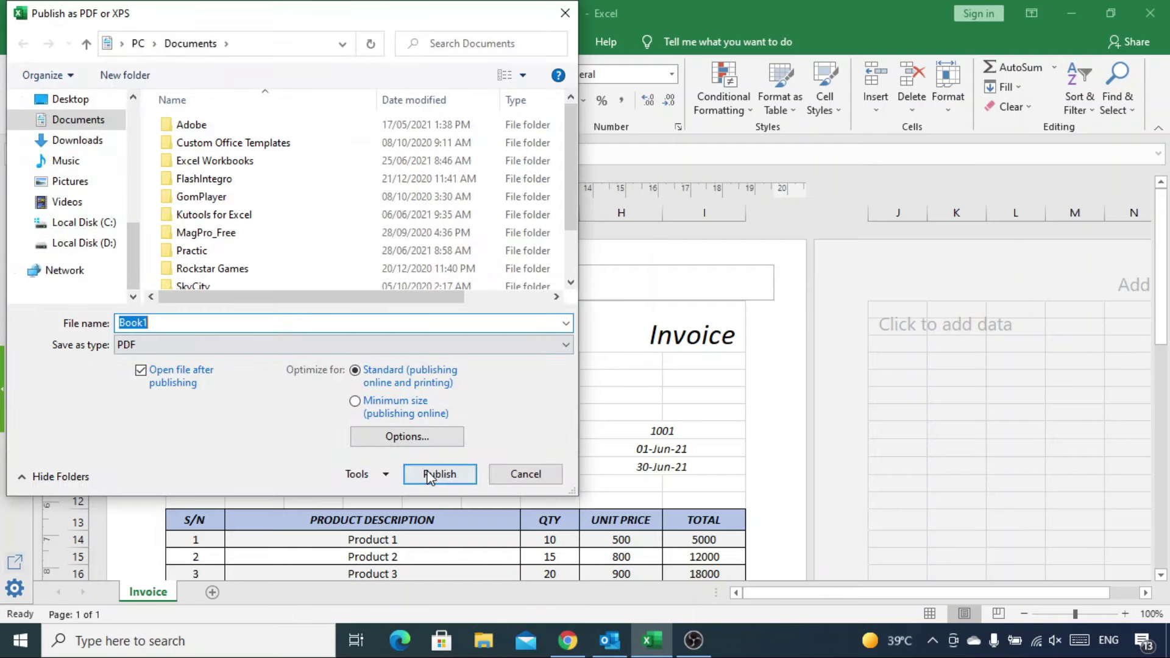
{"action": "left_click", "coordinate": [438, 474]}
{"action": "scroll", "coordinate": [458, 310], "scroll_direction": "down", "scroll_amount": 1}
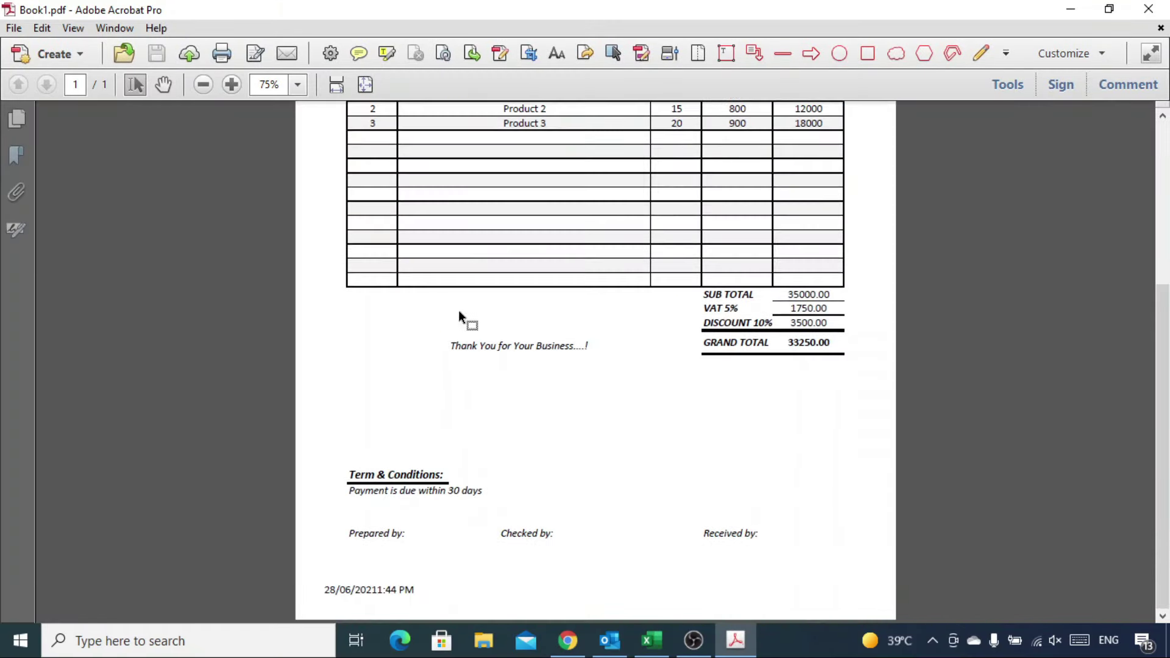